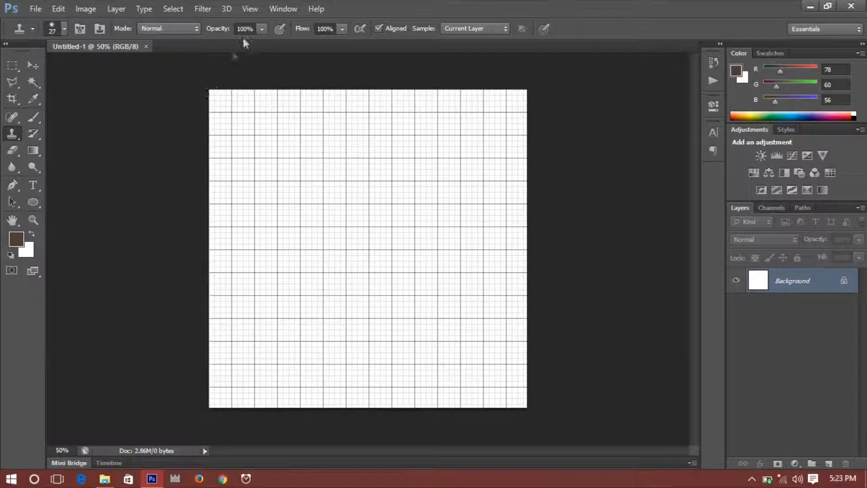
click(250, 9)
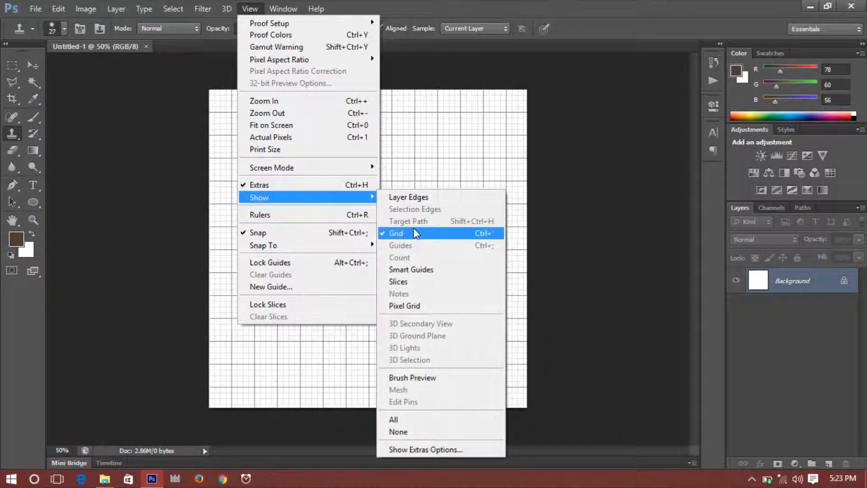
key(Escape)
Draw a circle about 792 px across with the Ellipse Tool, then shrink it to ten grid squares across, aligned to the grid lines.
key(u)
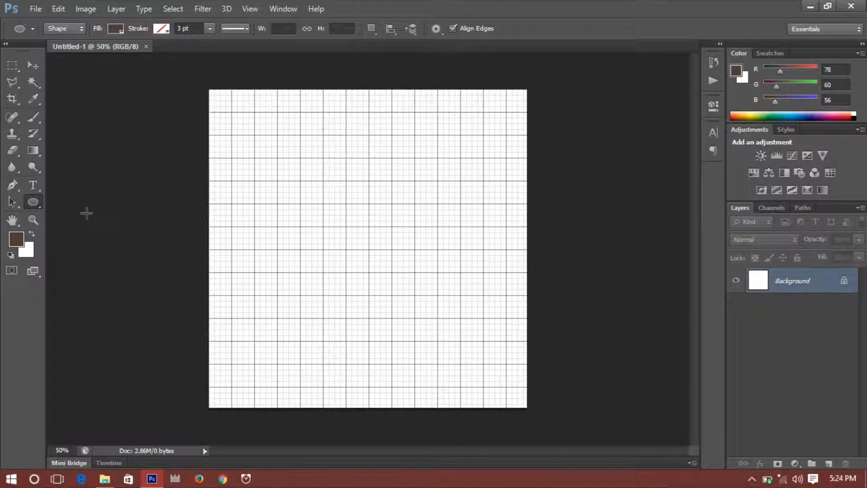
right_click(36, 202)
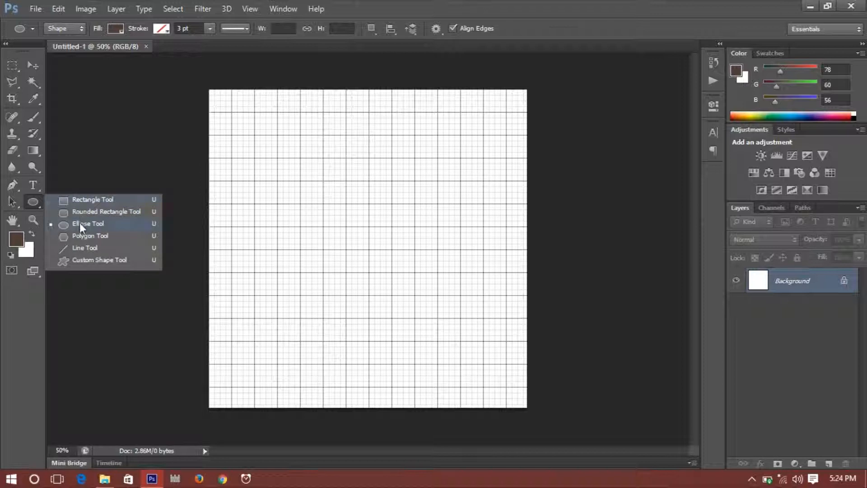
click(80, 223)
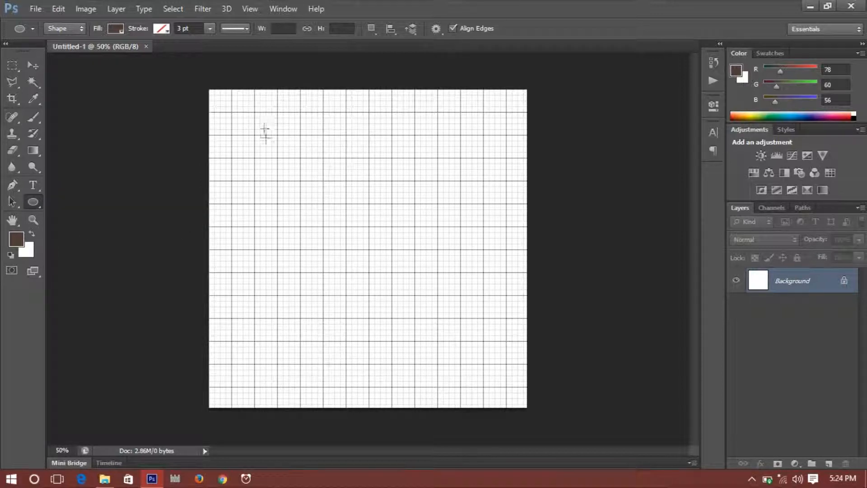
drag(265, 134, 516, 457)
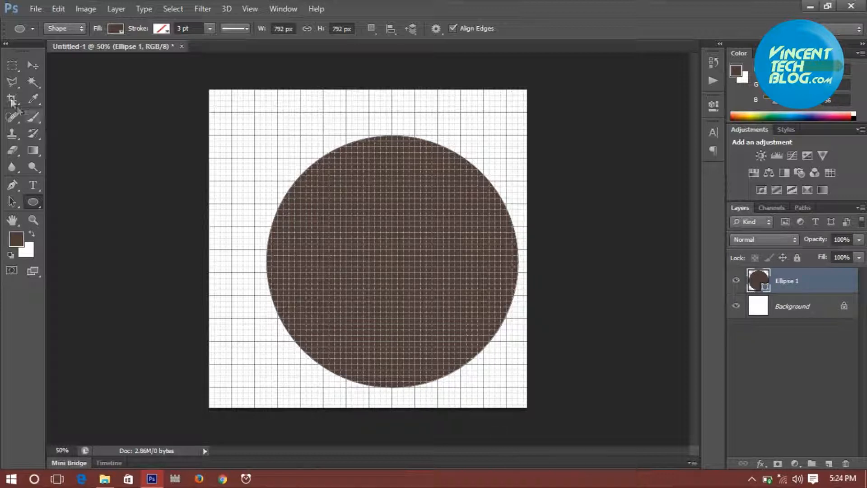
click(31, 69)
drag(317, 243, 306, 231)
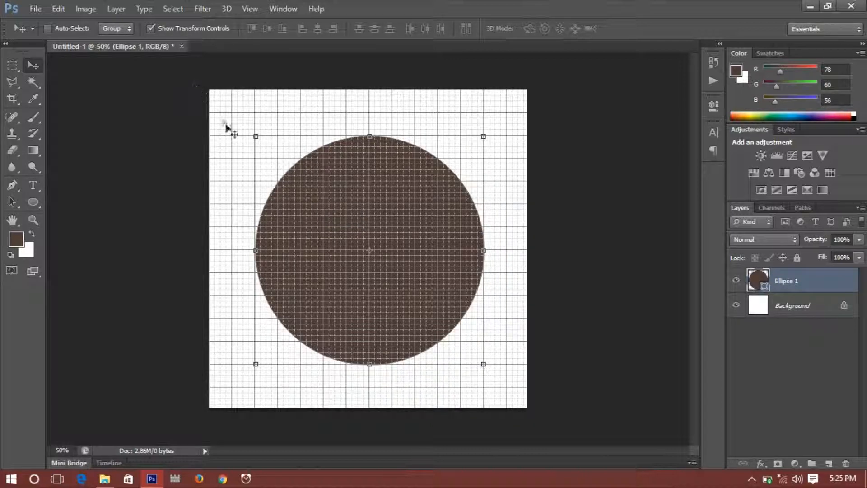
Hide the grid to view the bare circle, and show the grid again.
click(247, 11)
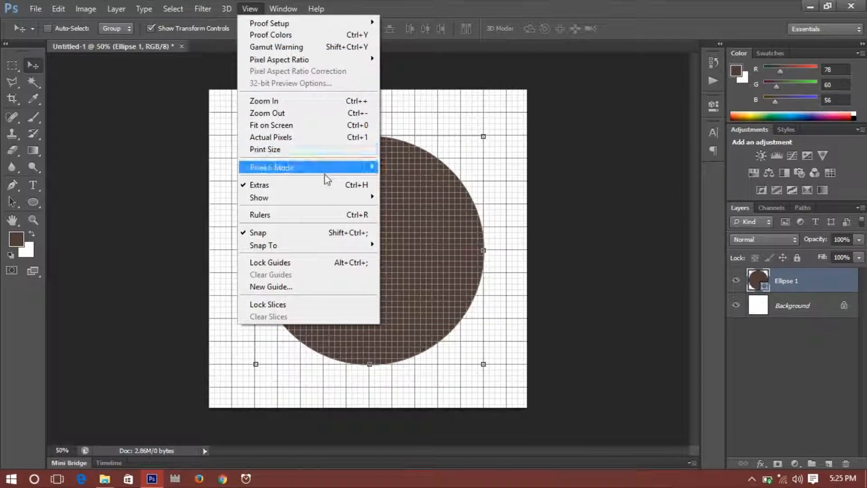
mouse_move(313, 200)
click(398, 233)
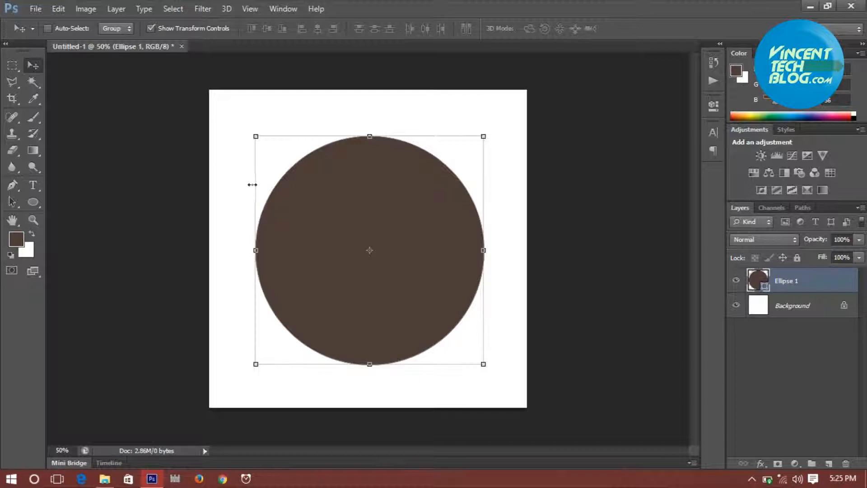
click(250, 9)
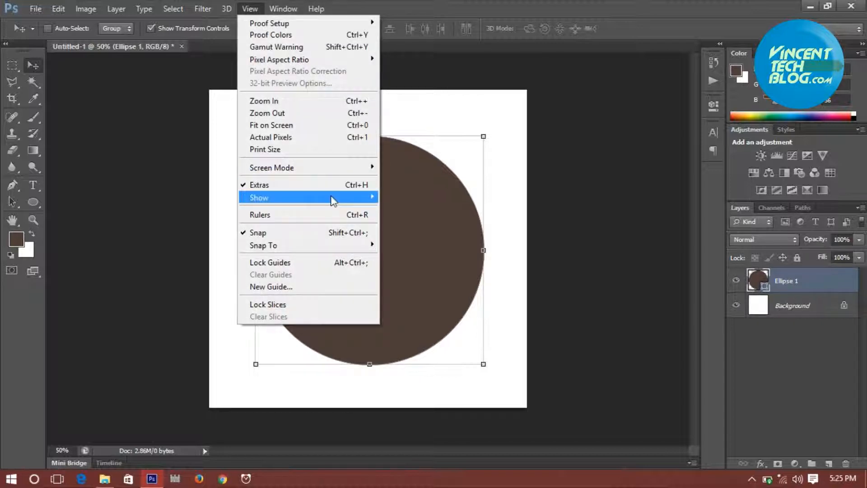
mouse_move(333, 198)
click(418, 233)
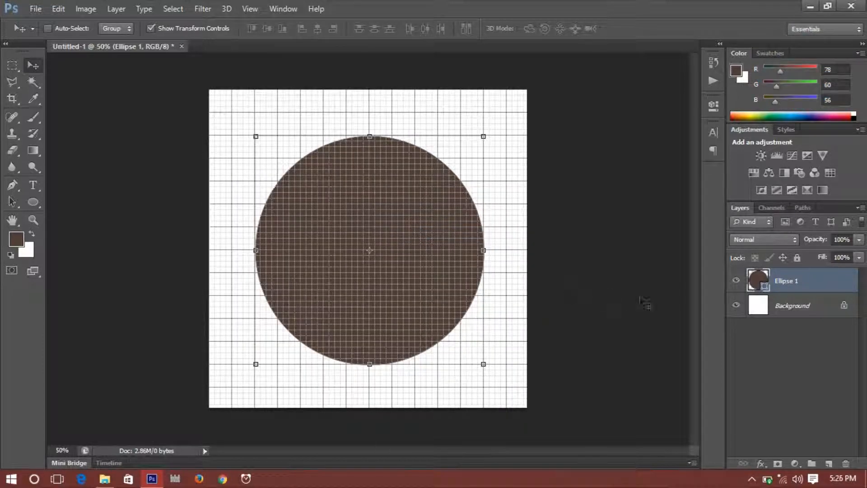
key(h)
double_click(822, 283)
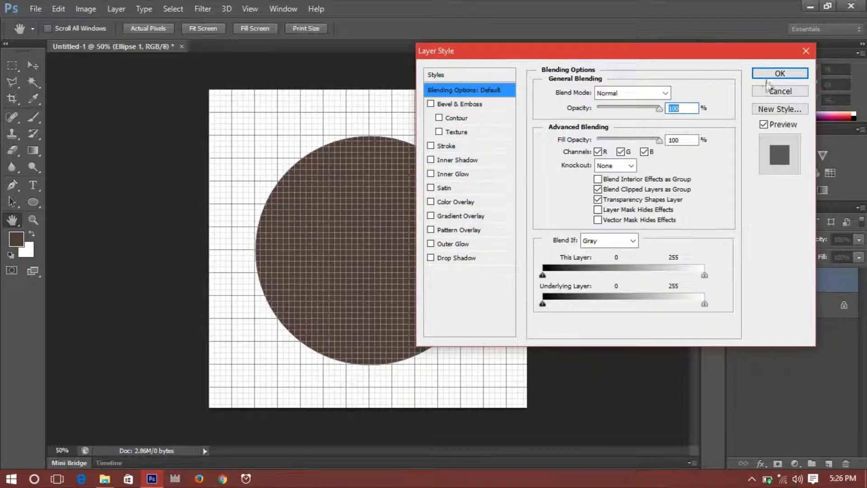
click(780, 73)
Rename the circle's shape layer as "round 1".
double_click(791, 281)
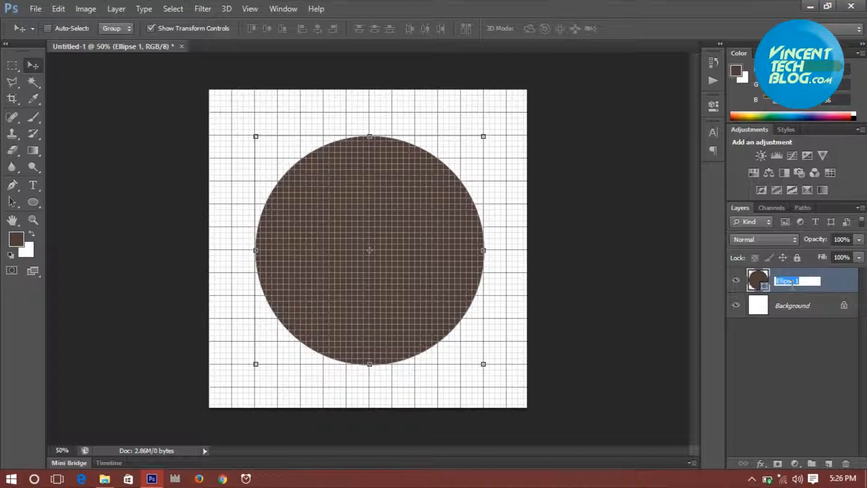
text(round 1)
key(Return)
right_click(792, 289)
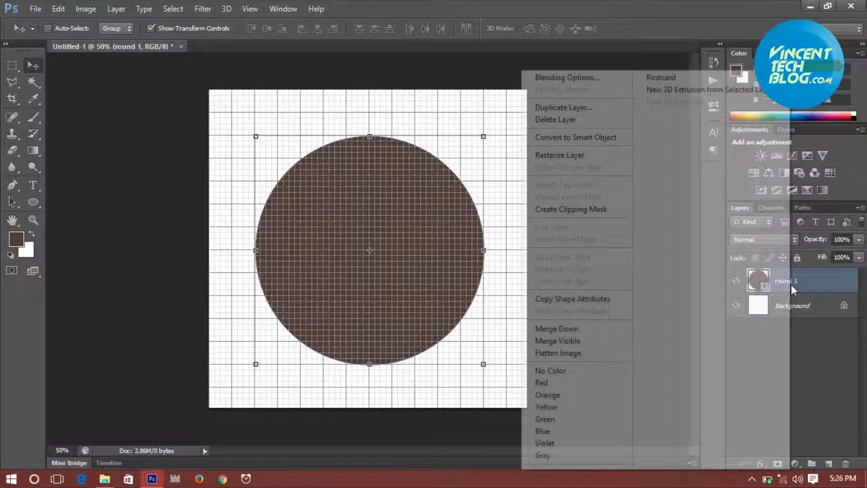
click(825, 284)
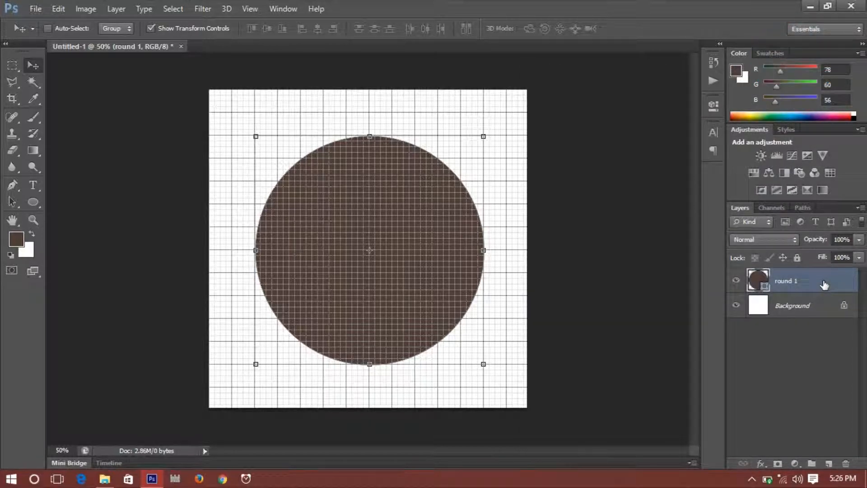
Add a light grey #cccccc Color Overlay to the round 1 layer and collapse its effects list.
double_click(813, 284)
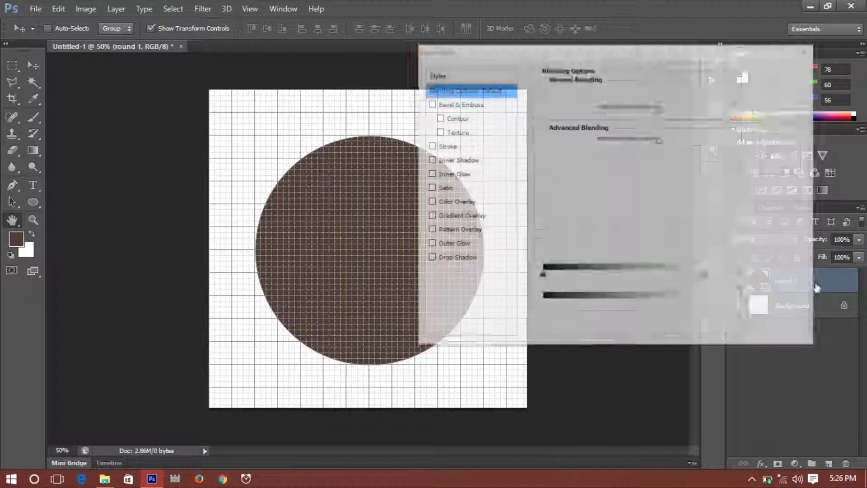
click(479, 202)
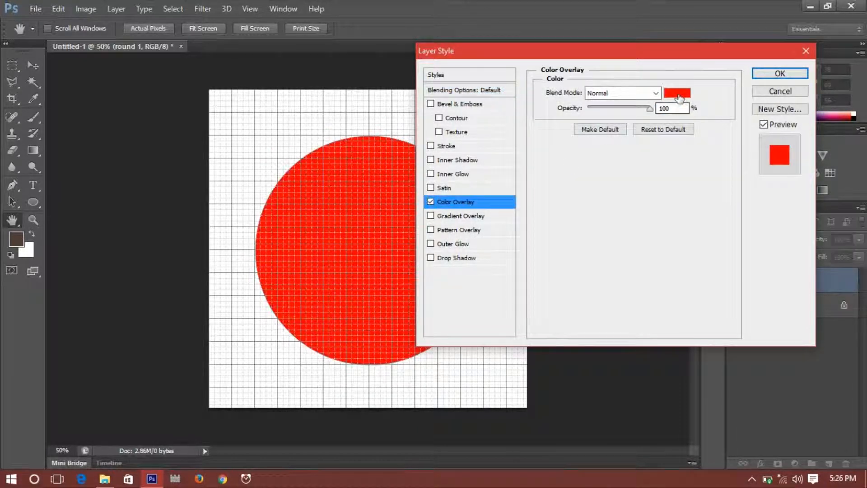
click(677, 92)
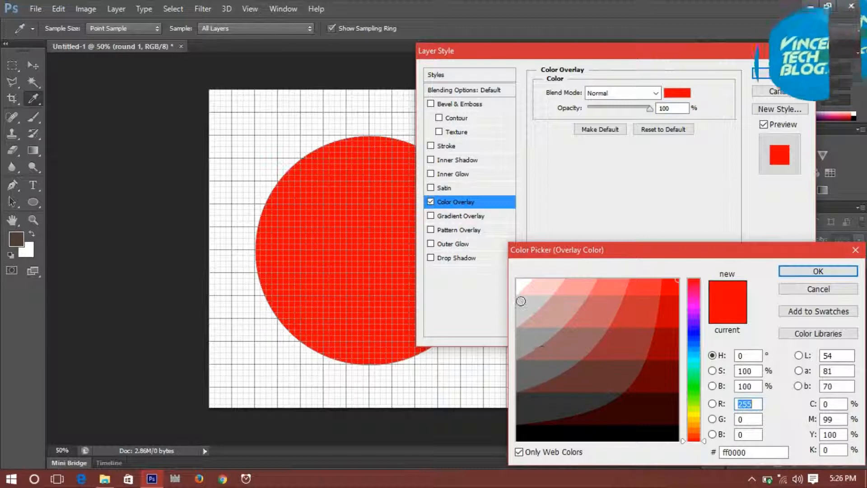
click(522, 303)
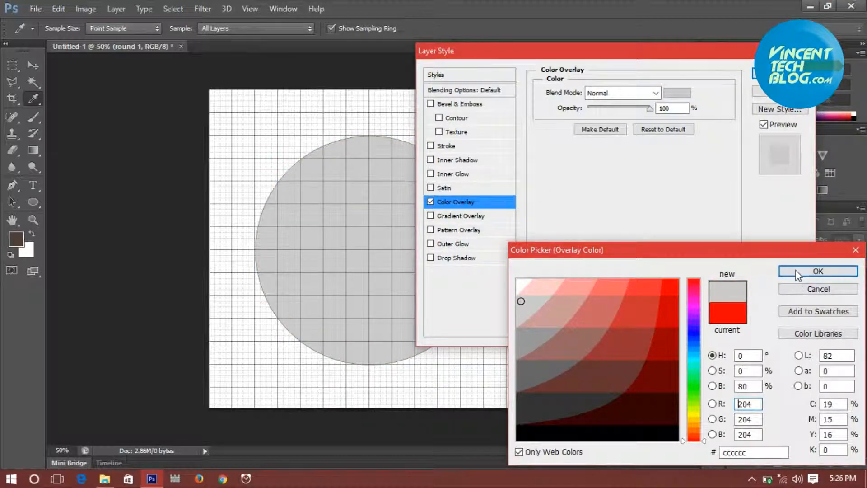
click(818, 271)
key(Return)
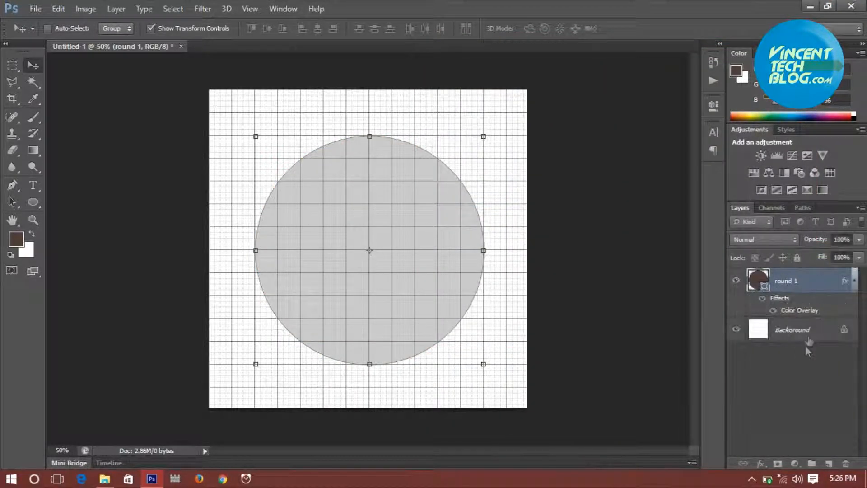
click(854, 281)
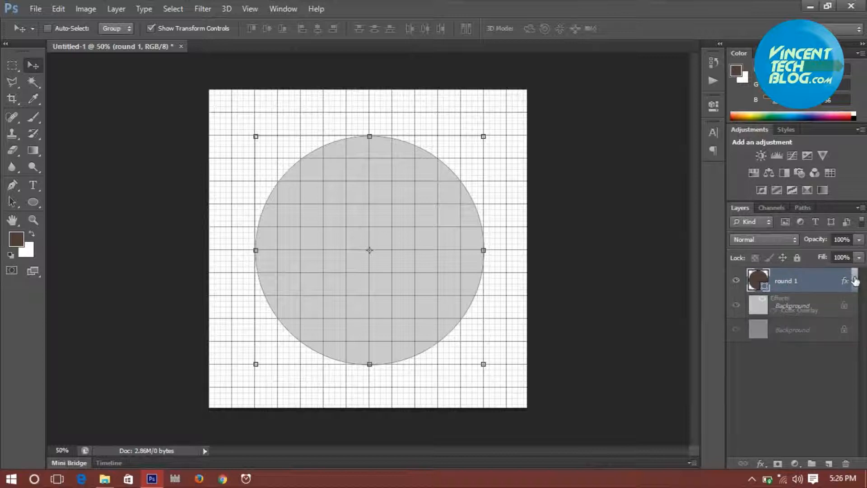
Duplicate the round 1 layer and scale the copy proportionally to about 59.53%.
key(ctrl+j)
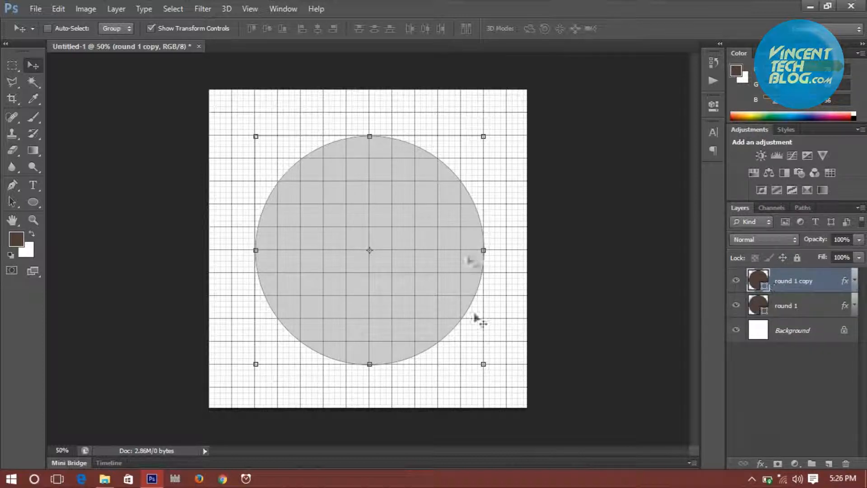
drag(484, 365, 448, 340)
drag(290, 341, 313, 315)
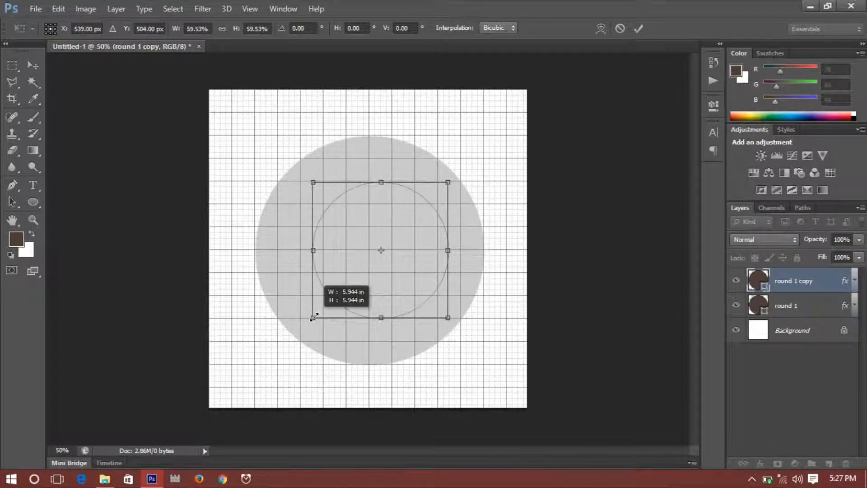
Centre the smaller circle inside the large one at X 502 px, Y 504 px, and apply the transform.
mouse_move(367, 303)
mouse_down()
mouse_move(351, 300)
mouse_move(360, 302)
mouse_up()
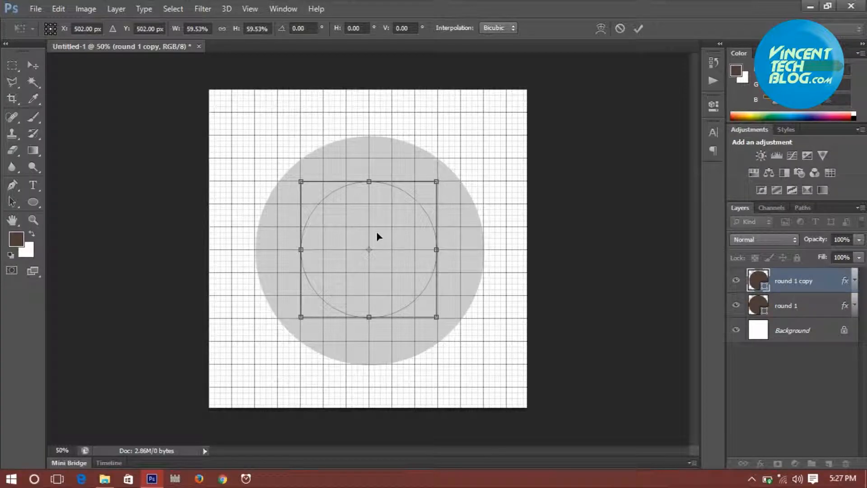
drag(378, 233, 380, 235)
key(Up)
key(Up)
key(Left)
key(Left)
key(Left)
key(Left)
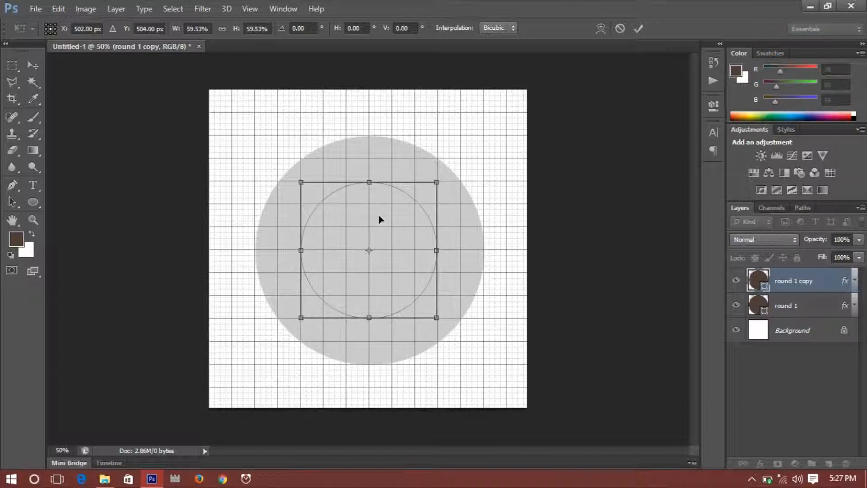
key(Return)
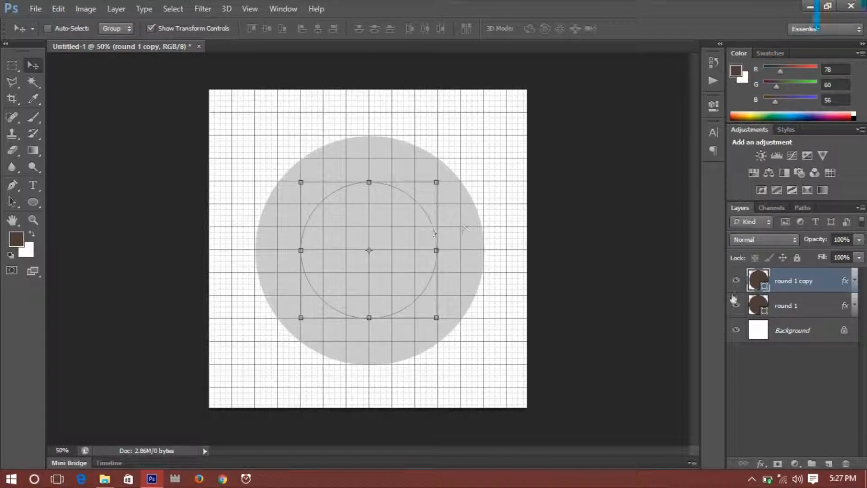
Change the smaller circle's Color Overlay to the darker grey #999999.
double_click(828, 292)
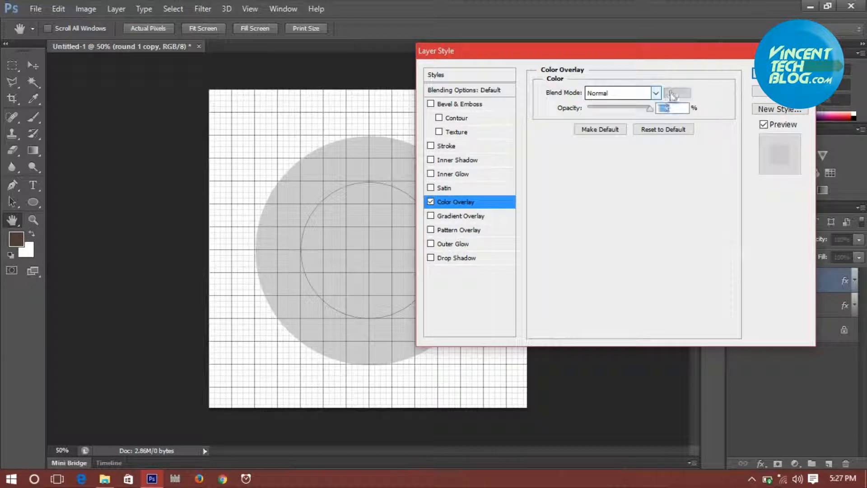
click(676, 92)
click(527, 340)
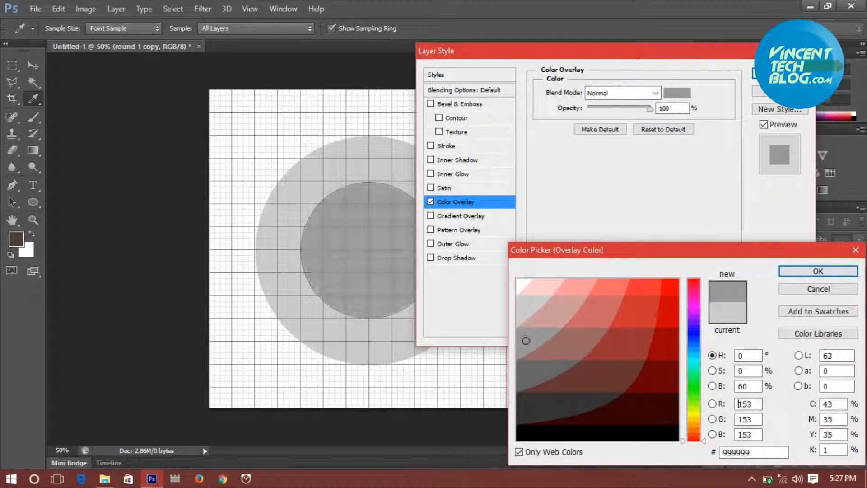
click(818, 271)
click(763, 77)
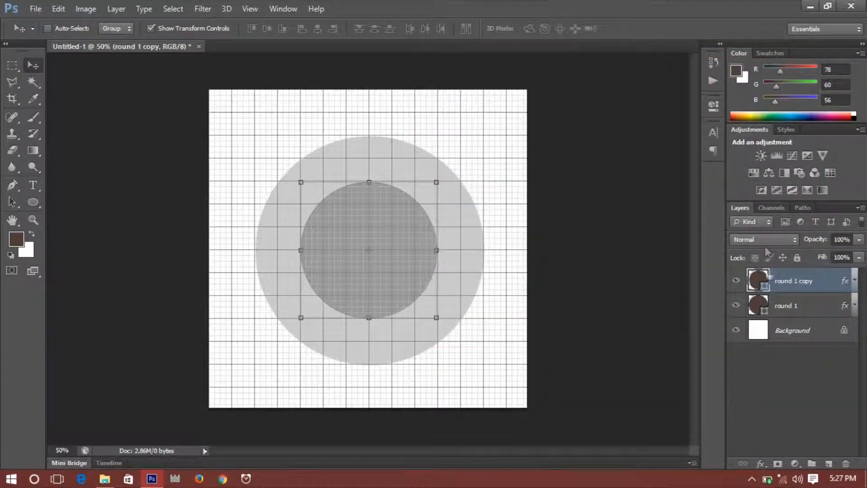
Rename the smaller circle's layer as "rpund 2 inside".
double_click(783, 282)
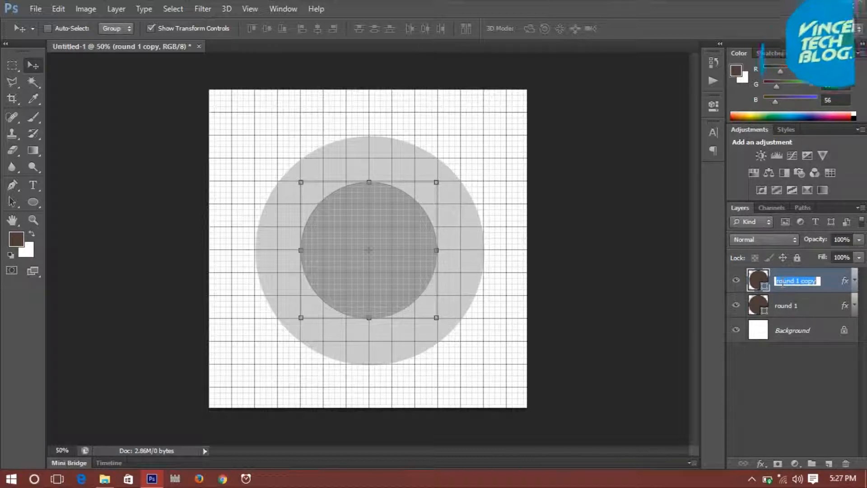
text(rpund)
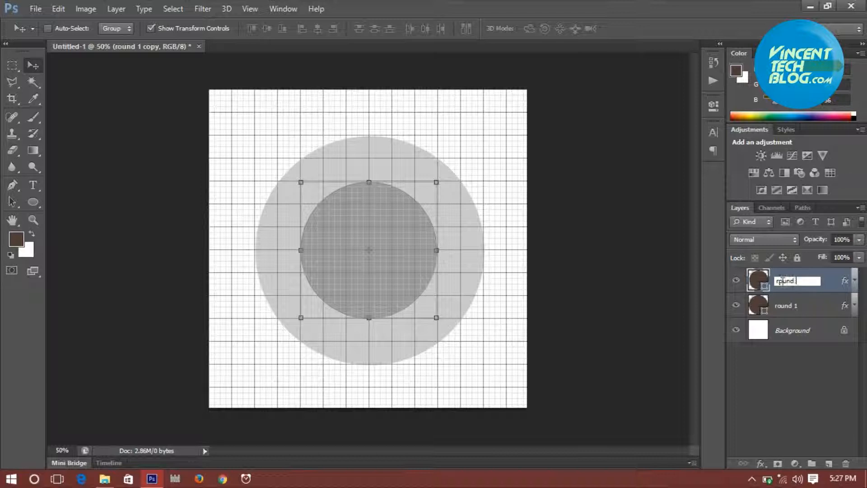
text(2 inside)
key(Return)
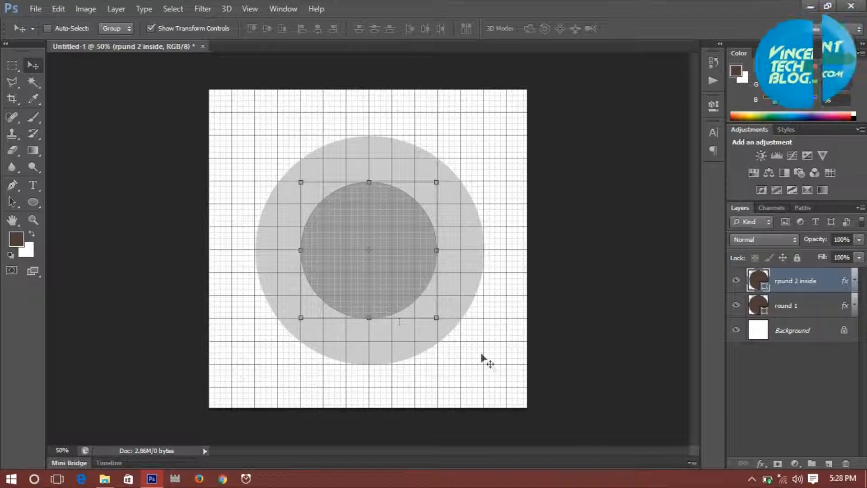
Draw a 720 by 144 px rectangle across the lower part of both circles, spanning the large circle's full width.
click(32, 202)
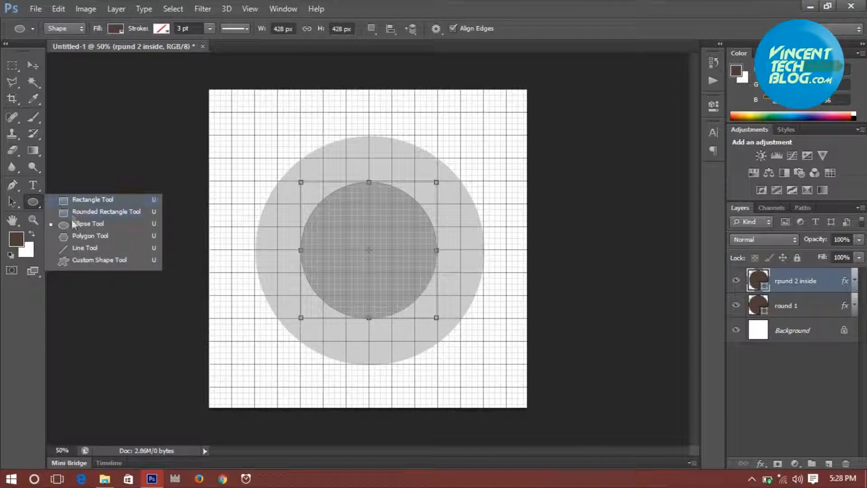
click(79, 201)
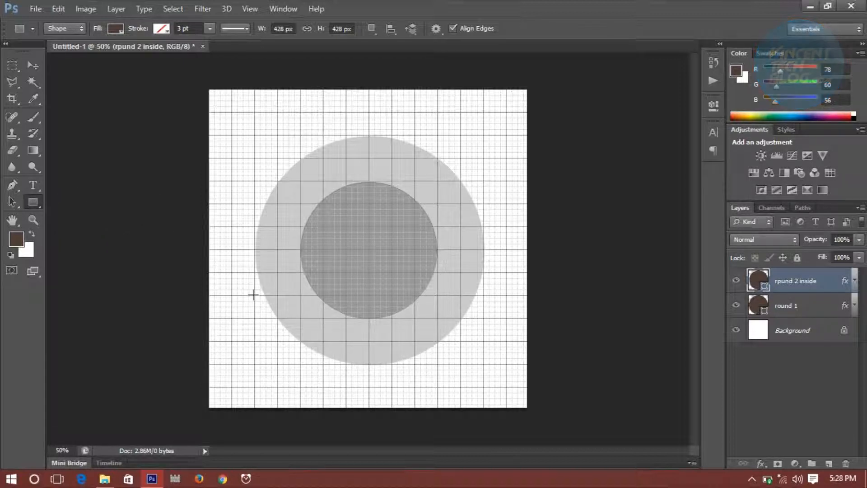
drag(255, 295, 482, 344)
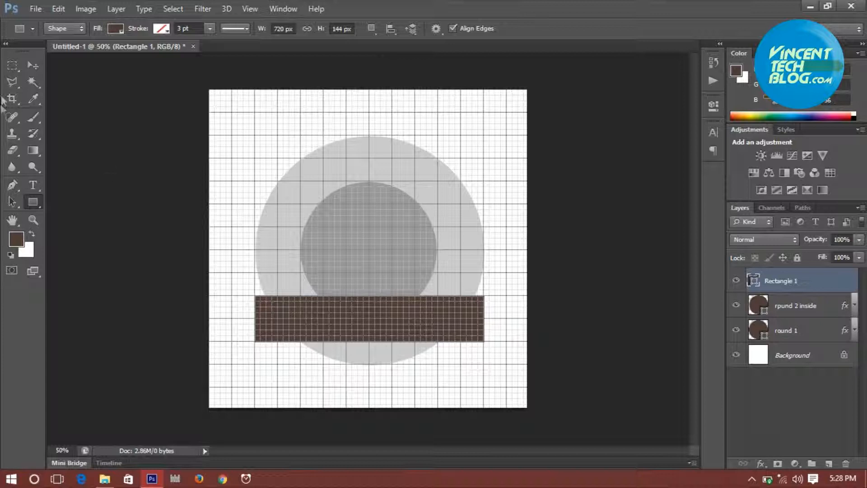
click(33, 65)
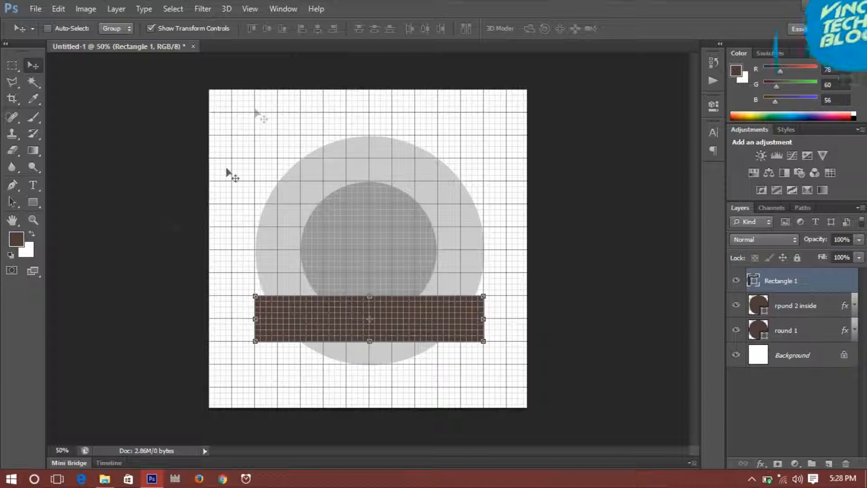
Draw a 72 px wide rectangle at the banner's left end and shorten it to match the banner's height.
click(31, 205)
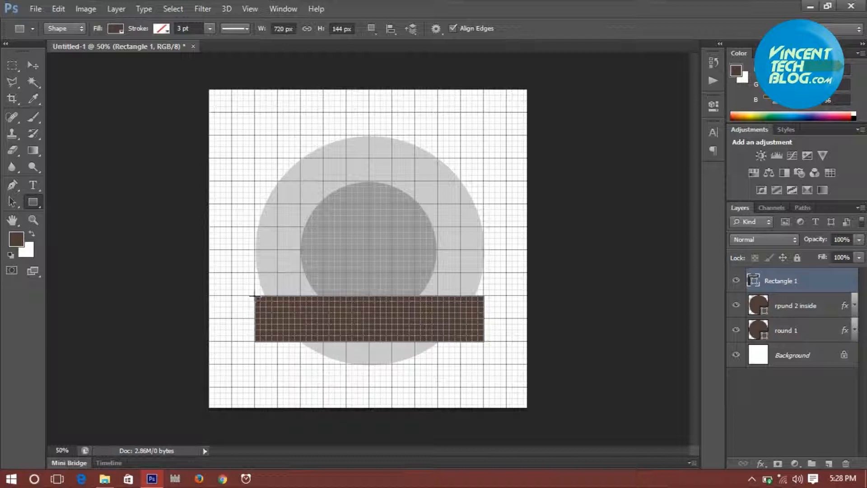
drag(255, 296, 278, 363)
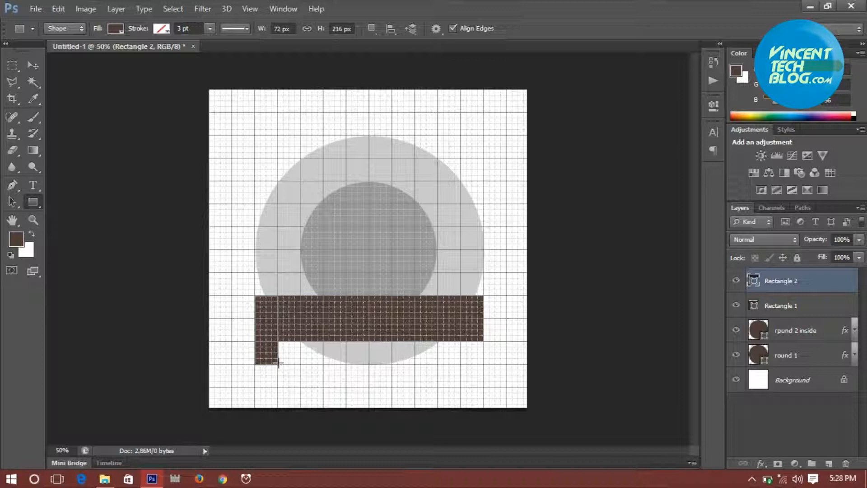
click(33, 66)
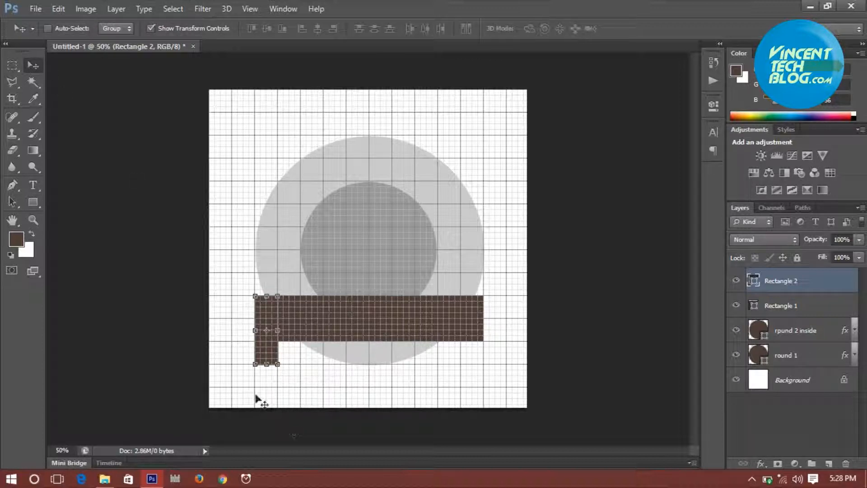
drag(266, 365, 265, 341)
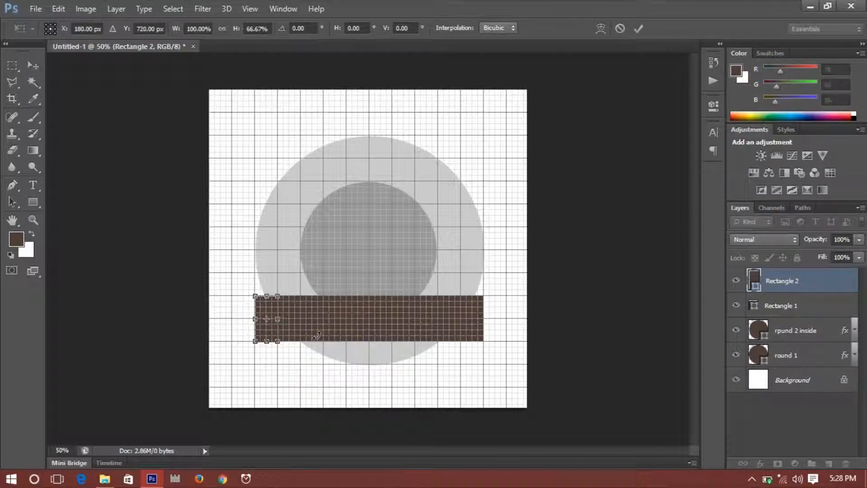
key(Return)
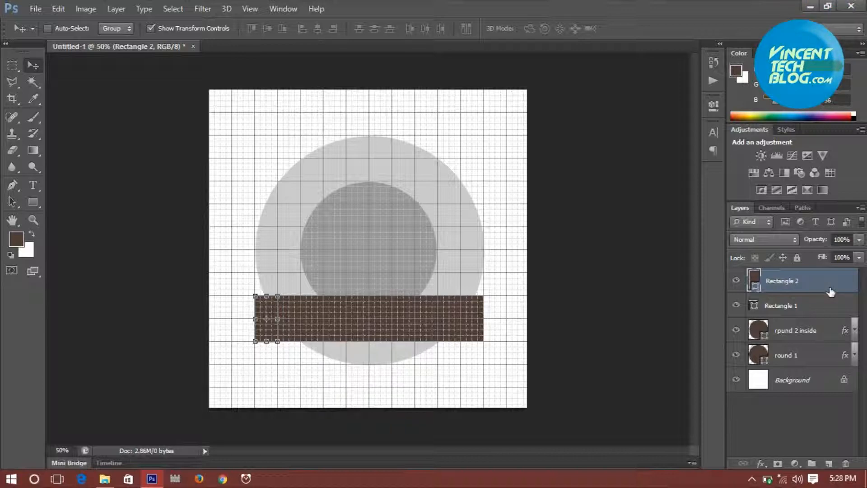
Give the small rectangle a red Color Overlay in Normal mode at 100% opacity, with Gradient Overlay turned off.
double_click(782, 291)
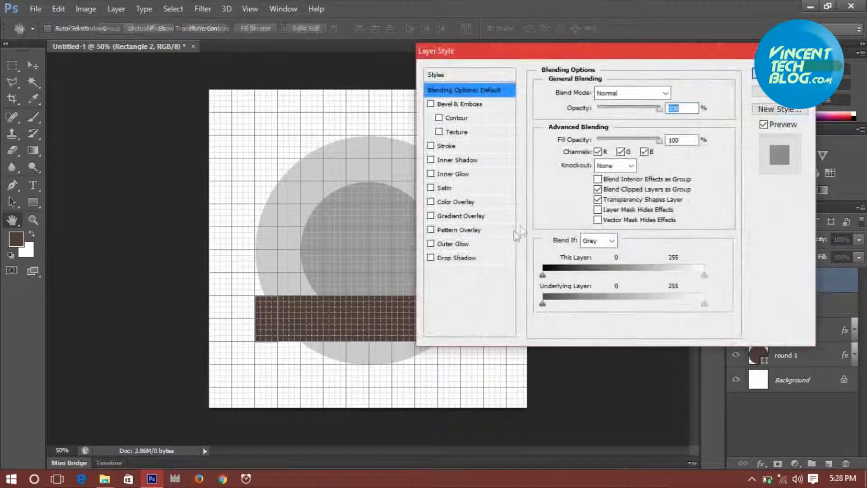
click(461, 216)
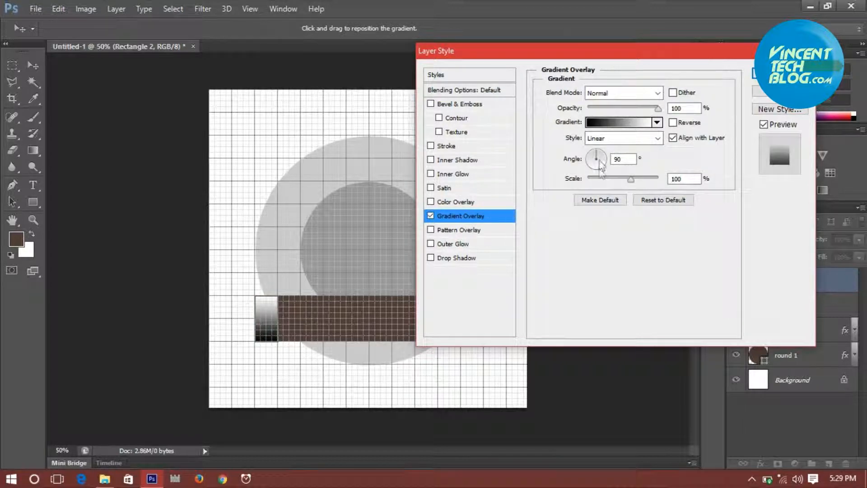
click(433, 216)
click(432, 202)
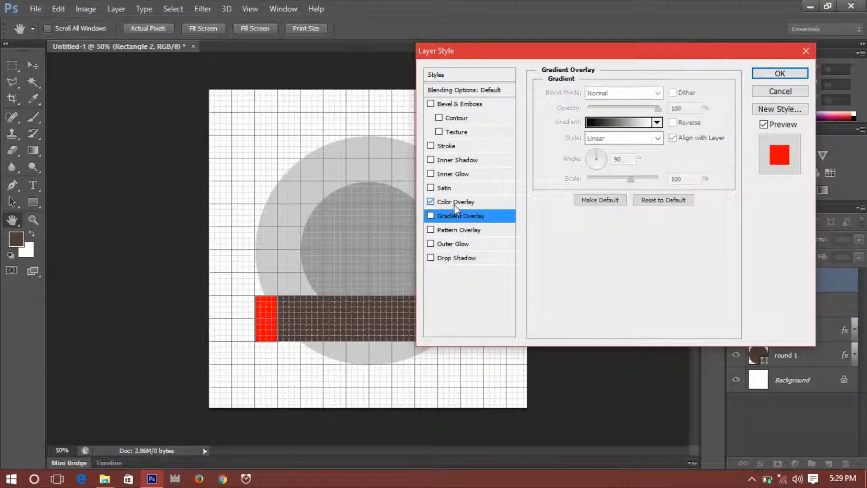
click(455, 203)
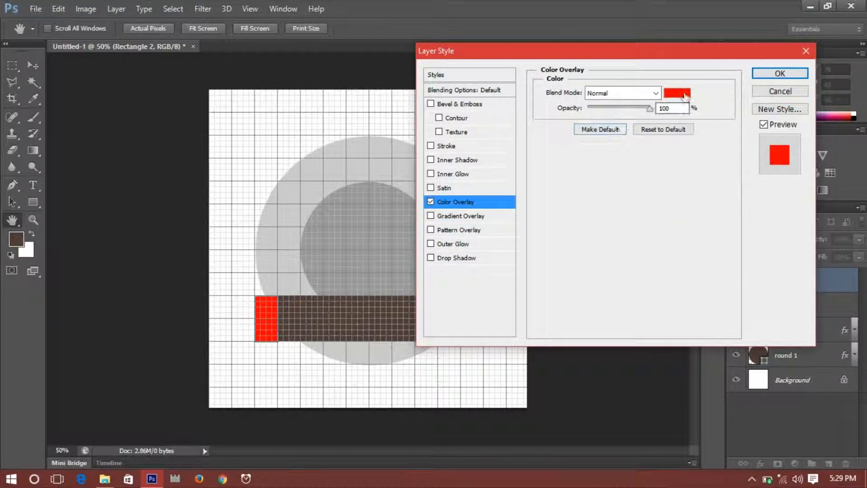
click(786, 74)
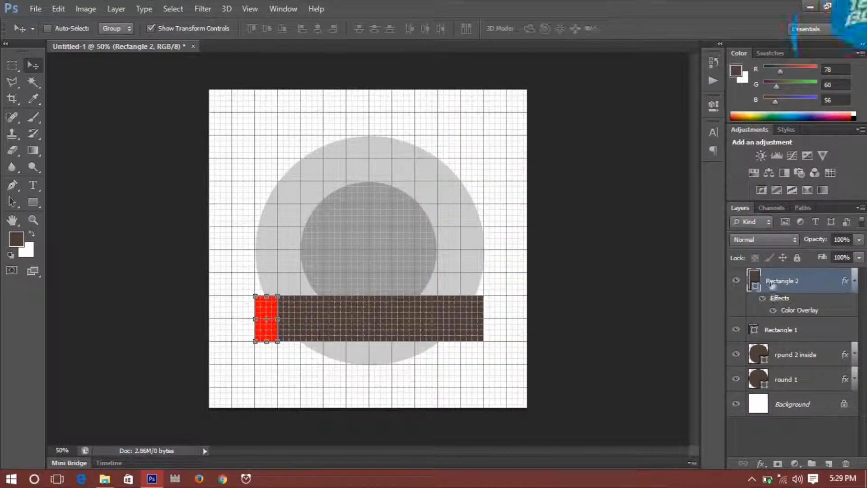
Collapse the small rectangle's effects list and hide its layer.
click(854, 281)
click(736, 281)
click(736, 281)
click(736, 281)
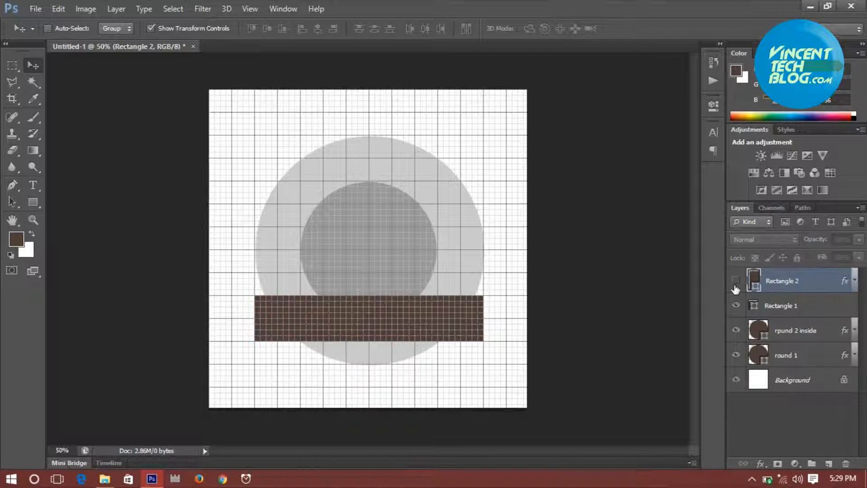
Turn off the grid display on the canvas.
click(250, 8)
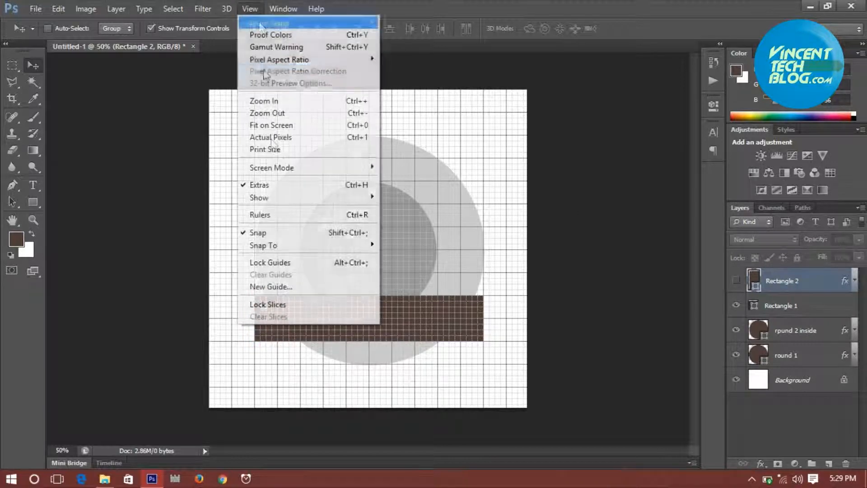
mouse_move(292, 196)
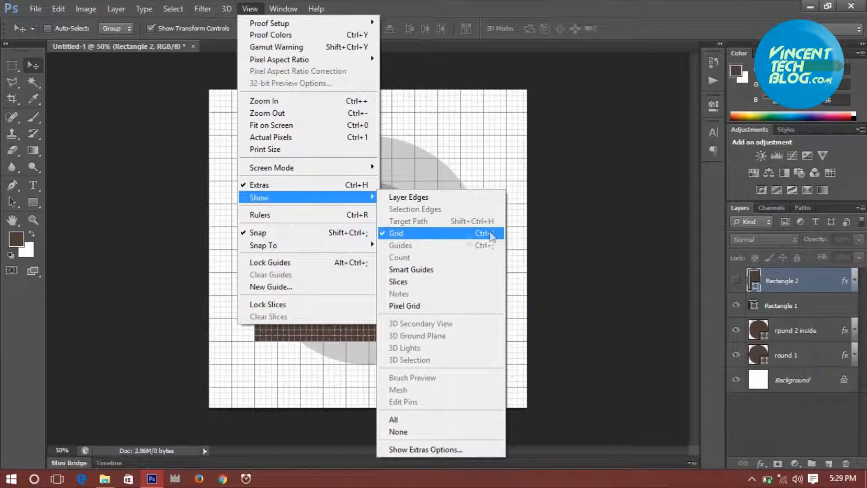
click(457, 233)
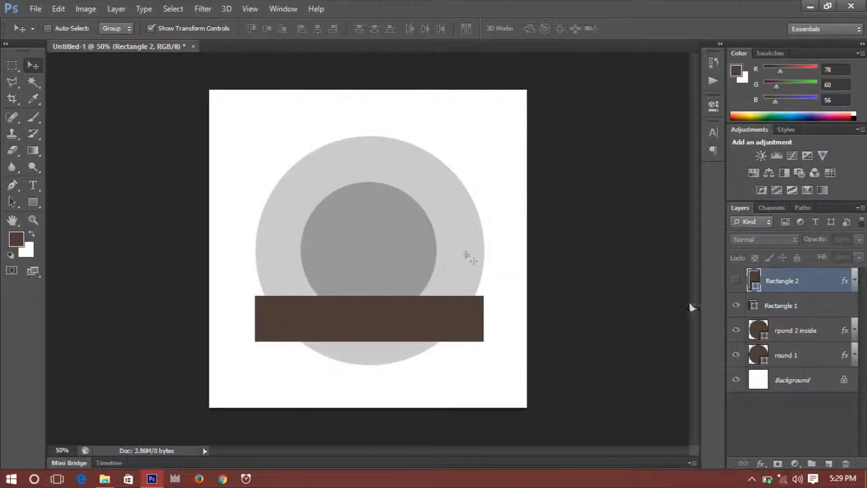
Change the large circle's Color Overlay to golden brown #996600, leaving Gradient Overlay off, and apply the layer style.
click(814, 357)
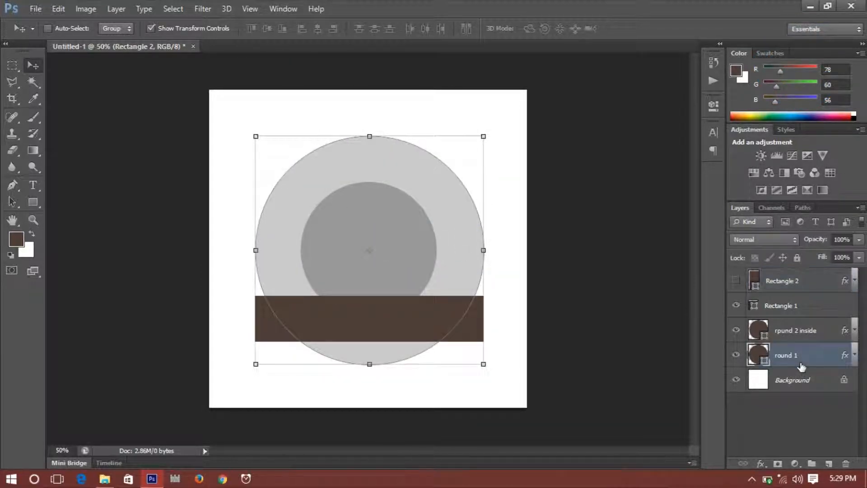
double_click(828, 361)
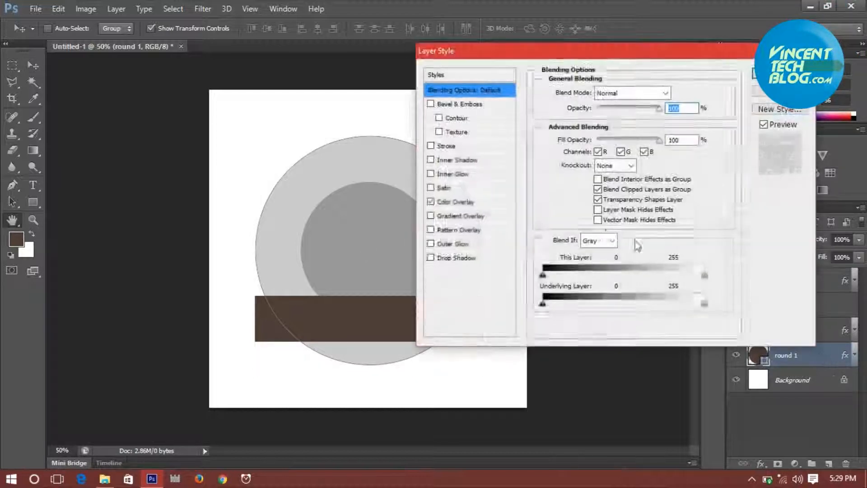
click(482, 217)
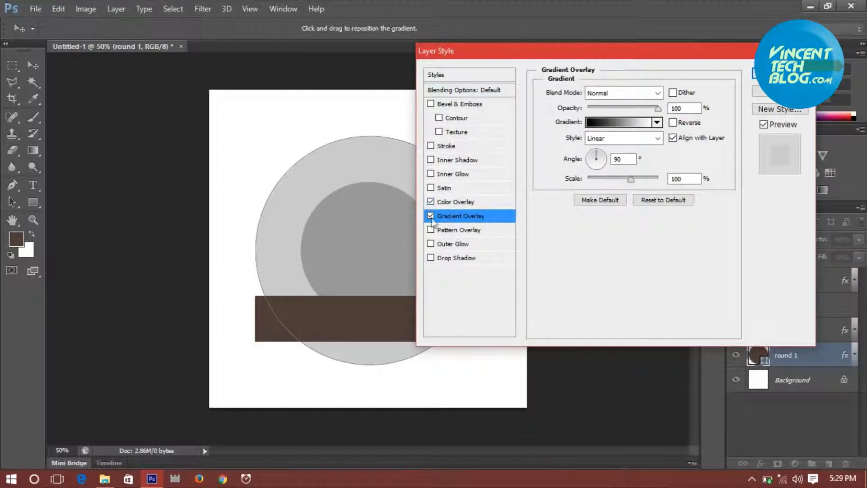
click(448, 202)
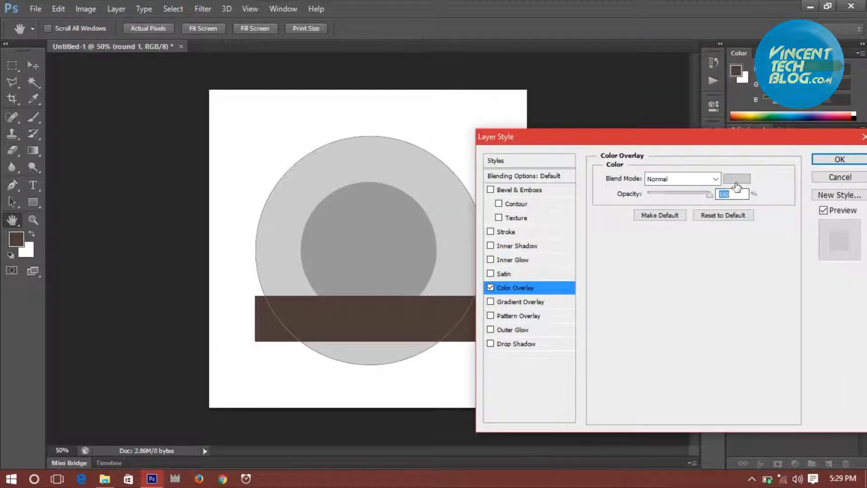
click(737, 178)
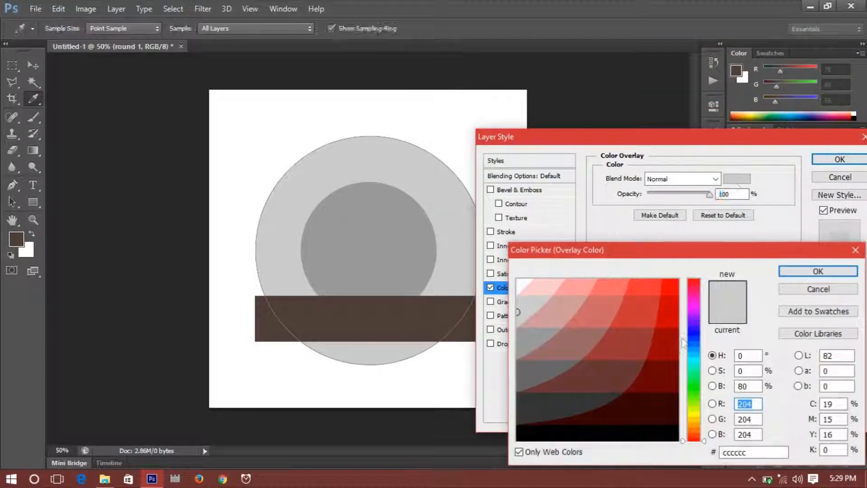
click(694, 422)
click(672, 344)
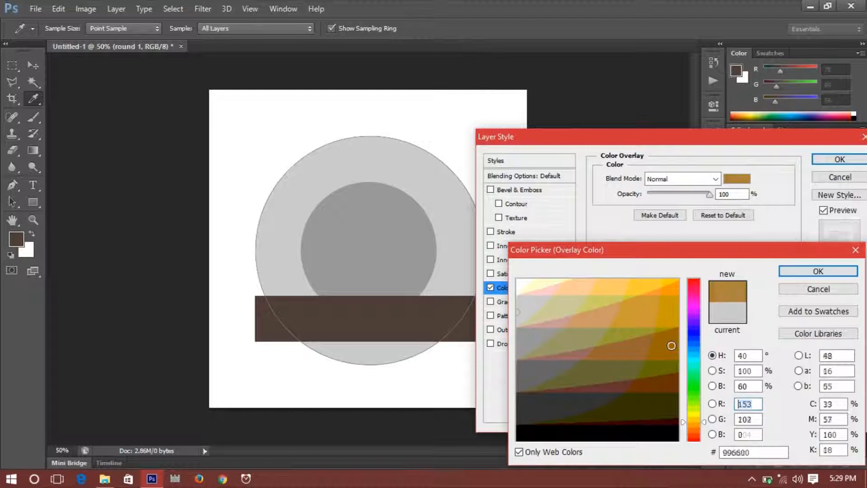
drag(671, 345, 667, 354)
click(818, 272)
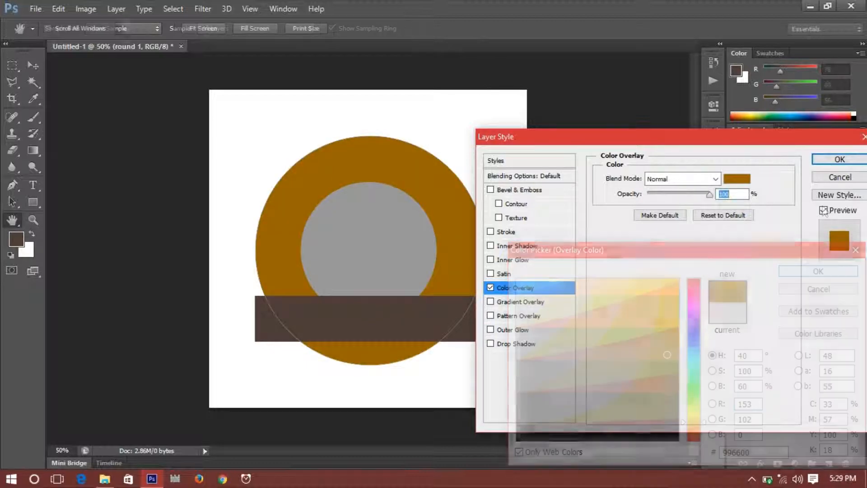
click(840, 159)
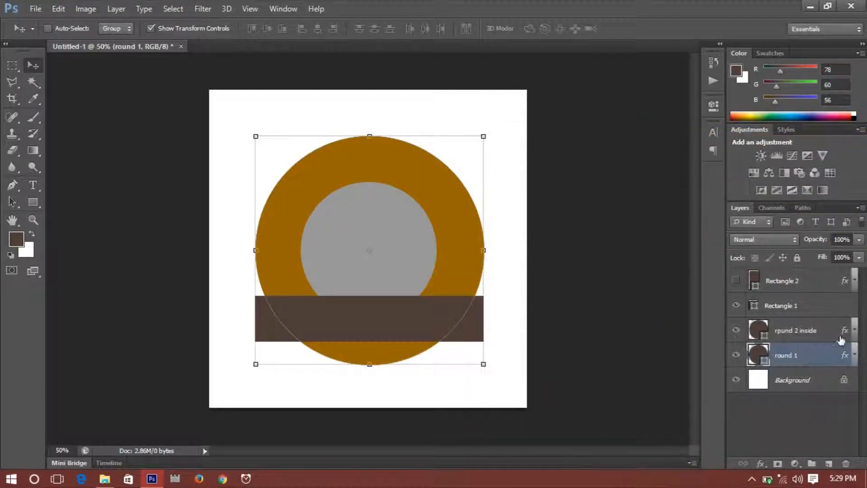
Open the smaller circle's Color Overlay settings and try brown #996600 and dark brown #663300 as its colour.
click(836, 340)
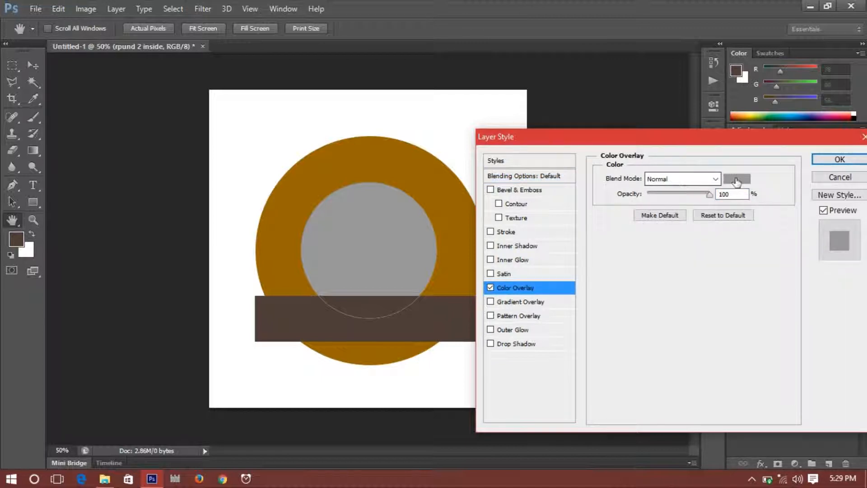
click(736, 181)
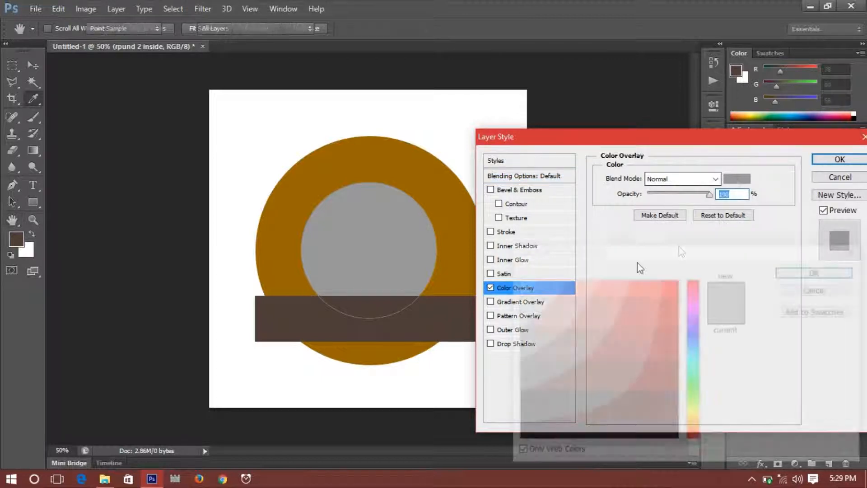
click(446, 241)
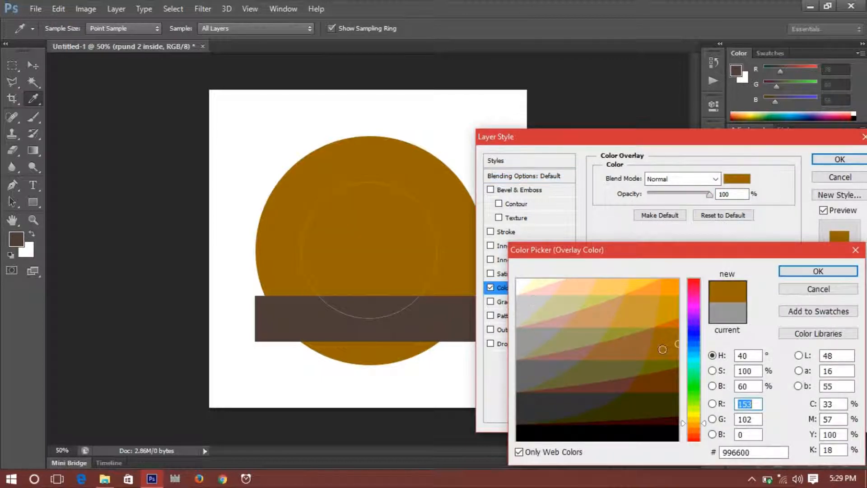
text(102)
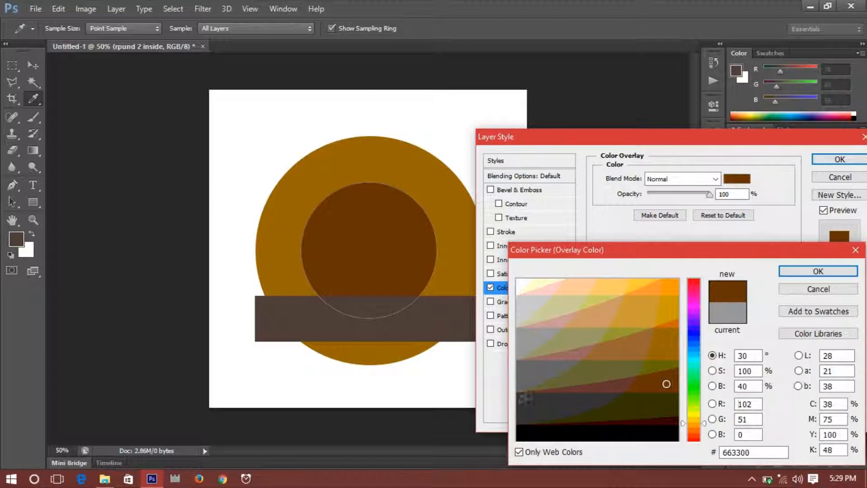
click(818, 289)
Replace the smaller circle's Color Overlay with a linear Gradient Overlay and open its gradient for editing.
click(490, 288)
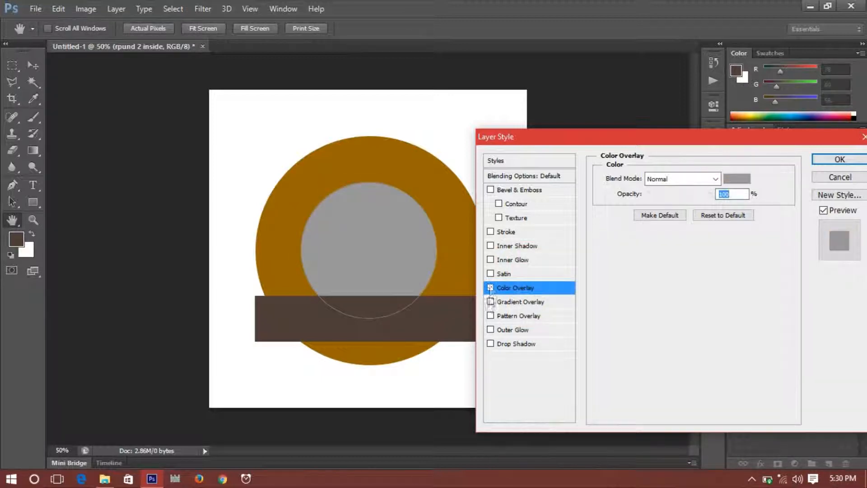
click(519, 302)
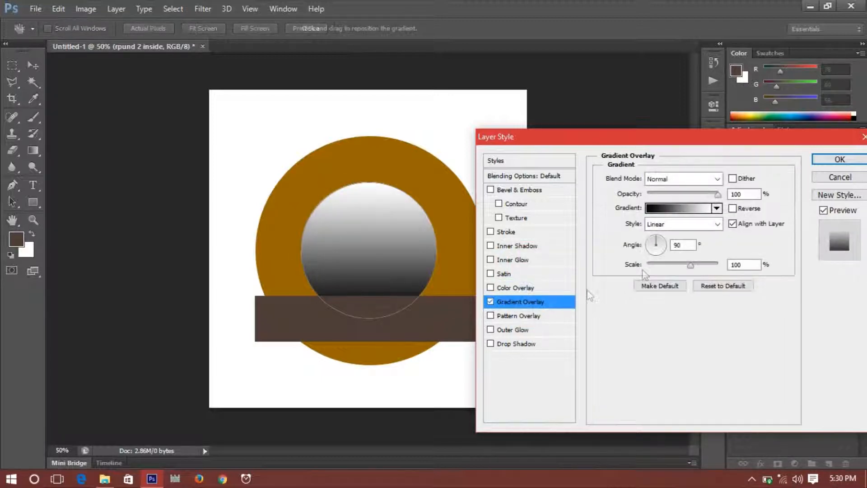
click(683, 208)
Add a gradient stop at 51% and another between it and the black end, colouring the latter #996600 sampled from the large circle.
drag(657, 316, 631, 321)
click(576, 318)
click(452, 229)
click(566, 367)
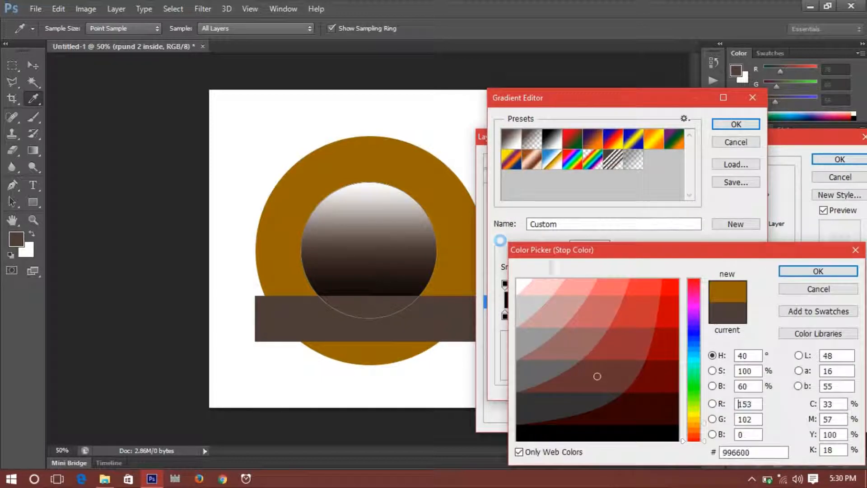
click(787, 273)
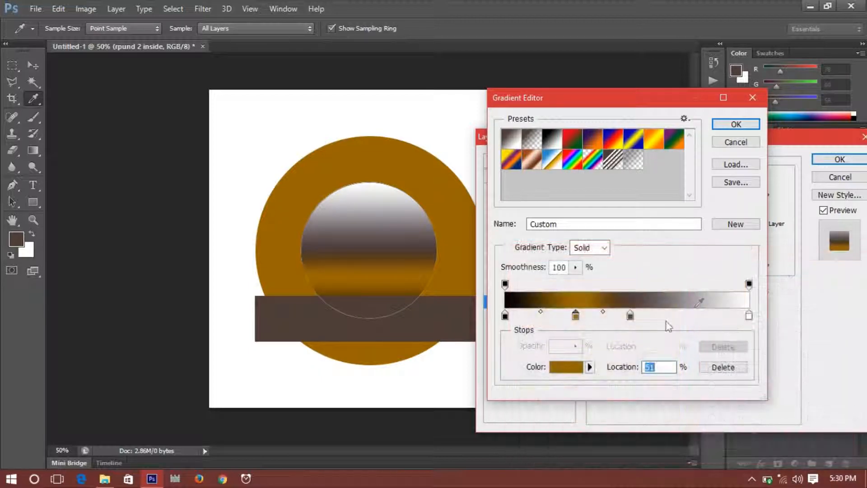
Recolour the gradient stop at 51% to a light golden brown, starting from the large circle's brown.
click(631, 317)
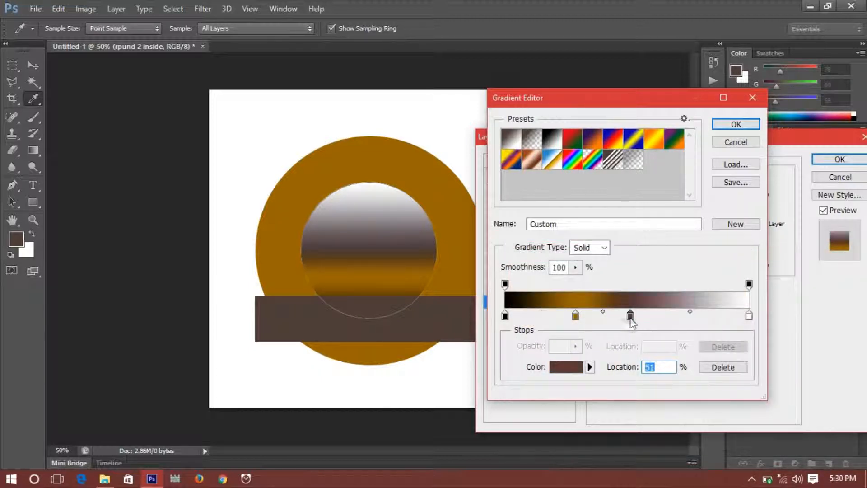
double_click(631, 316)
click(450, 271)
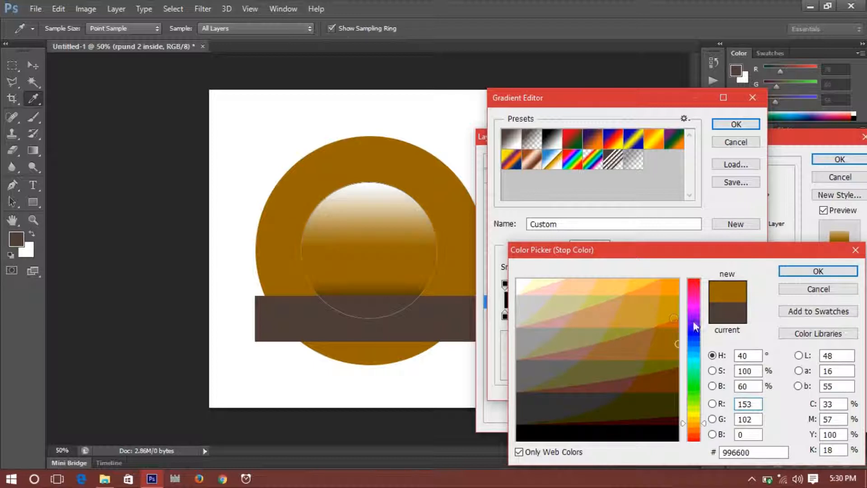
text(204)
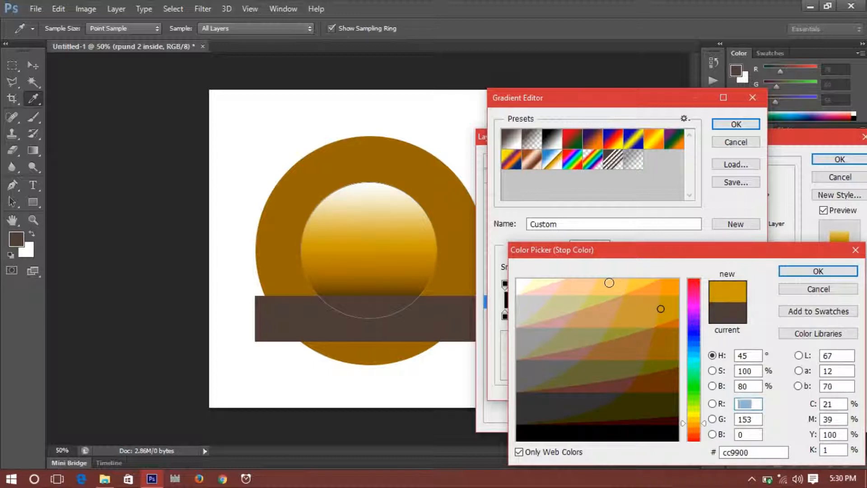
click(609, 283)
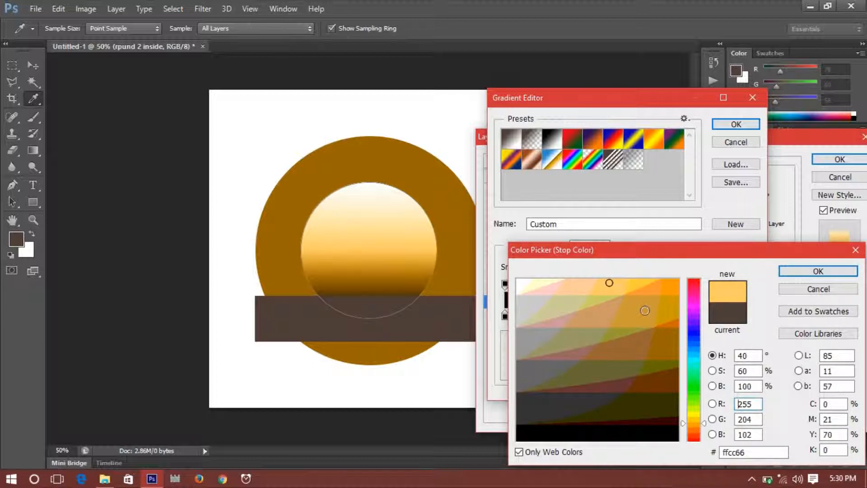
click(645, 310)
click(796, 275)
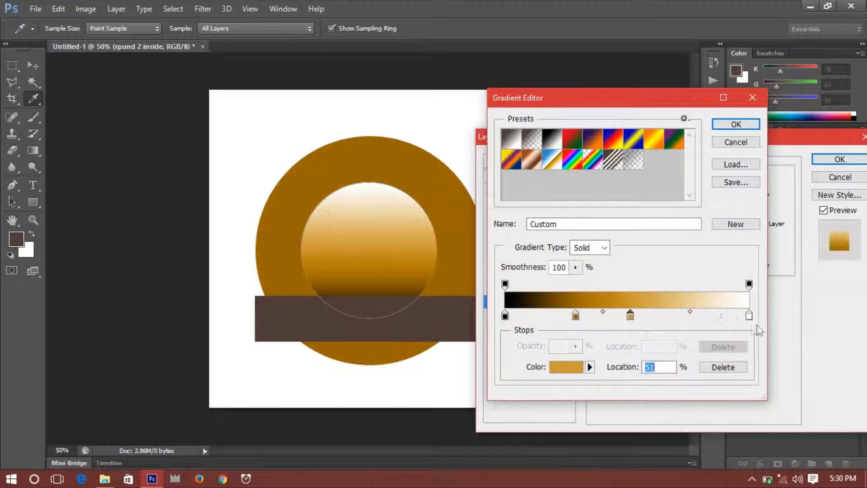
Recolour the gradient's black end stop to yellow-green #cccc66 and accept the edited gradient.
click(506, 317)
double_click(505, 316)
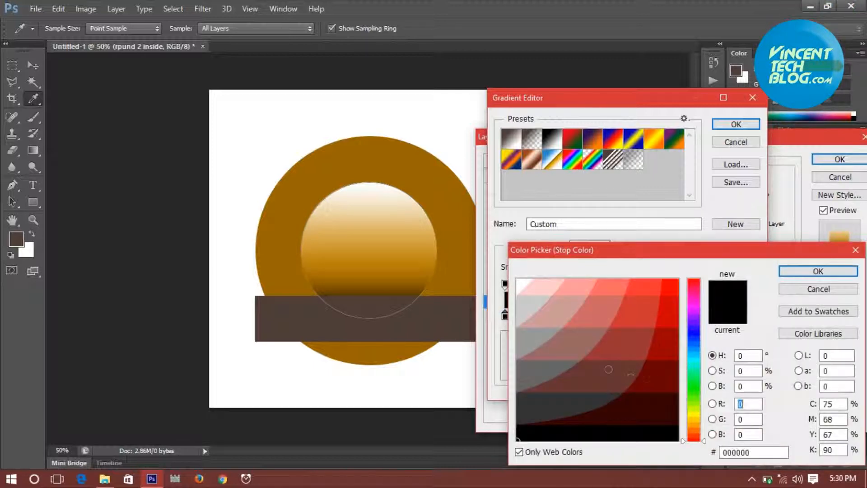
click(468, 262)
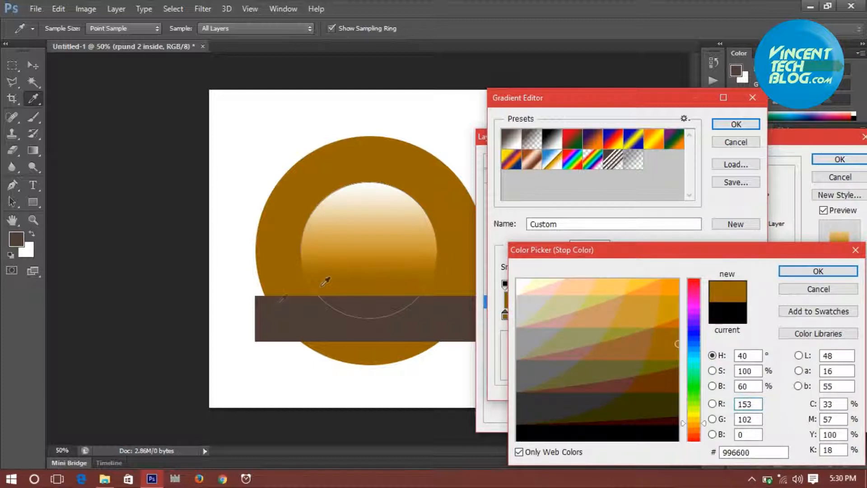
click(588, 299)
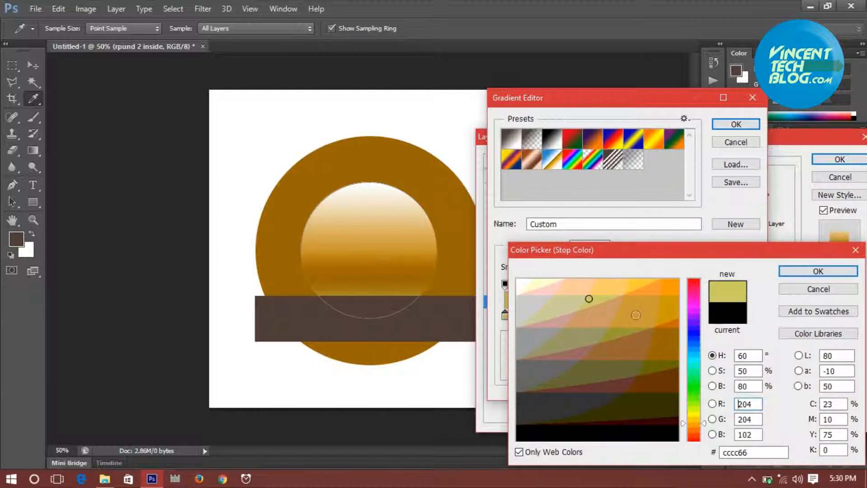
click(820, 273)
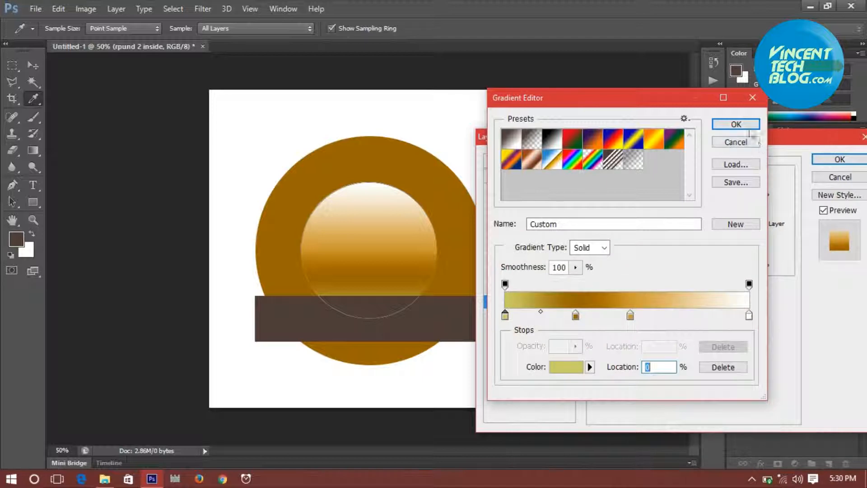
click(736, 124)
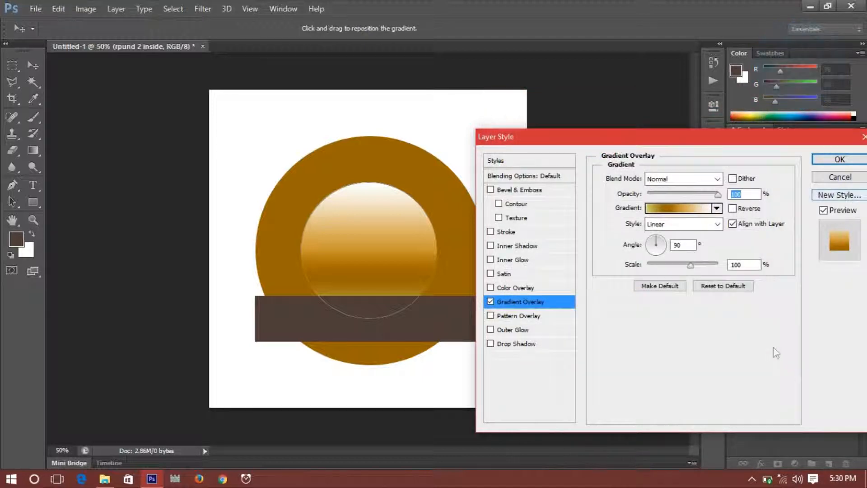
Rearrange the gradient stops to brown at 0%, yellow-green at 29% and golden brown at 69%, and apply the overlay at 61% scale.
click(680, 208)
drag(631, 315, 673, 315)
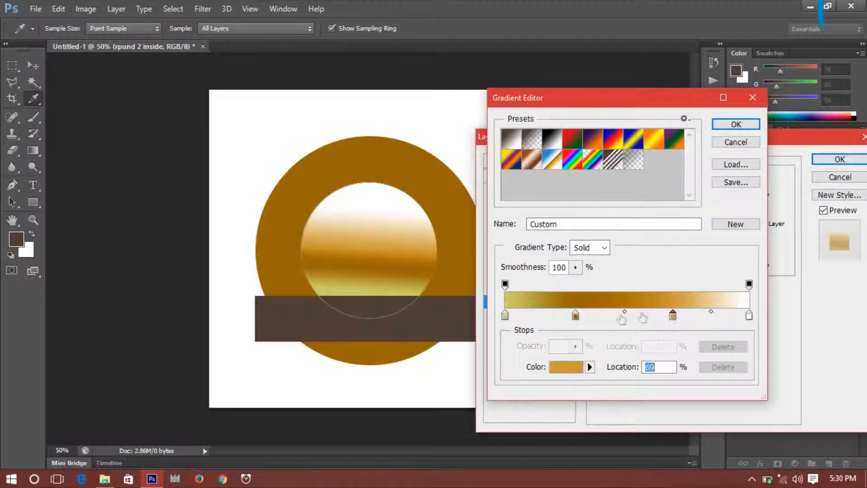
click(576, 316)
mouse_move(505, 316)
mouse_down()
mouse_move(598, 316)
mouse_move(506, 316)
mouse_up()
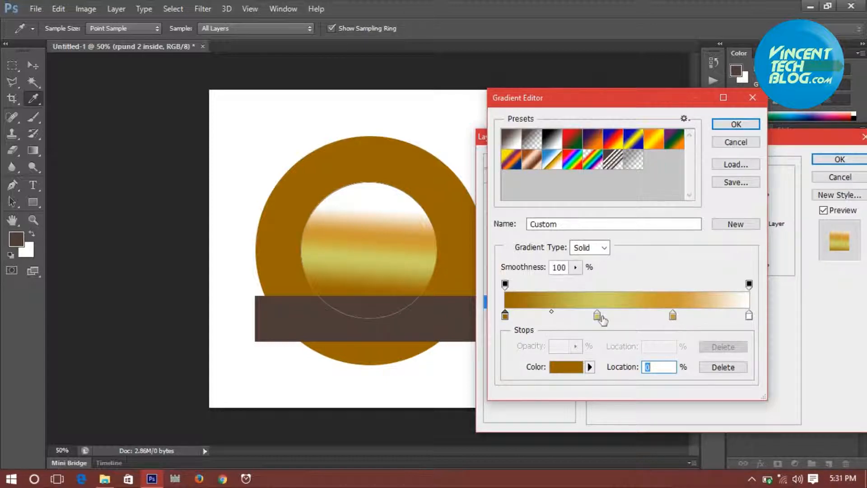
drag(597, 317, 576, 317)
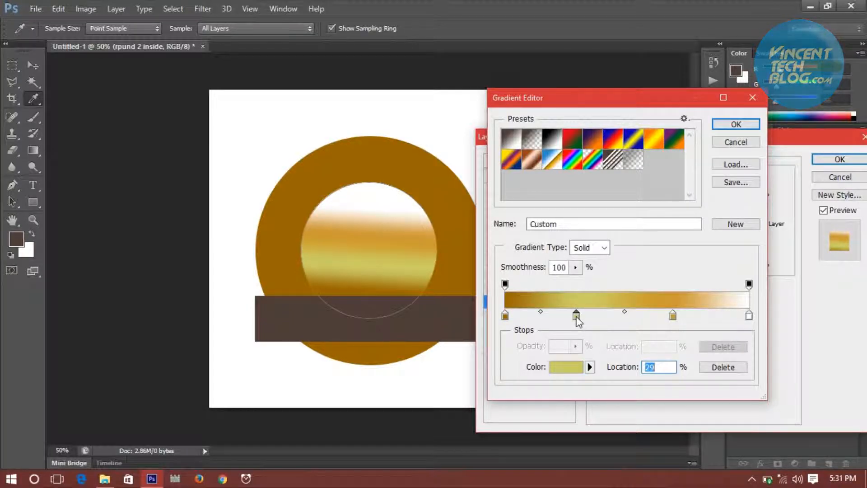
click(723, 126)
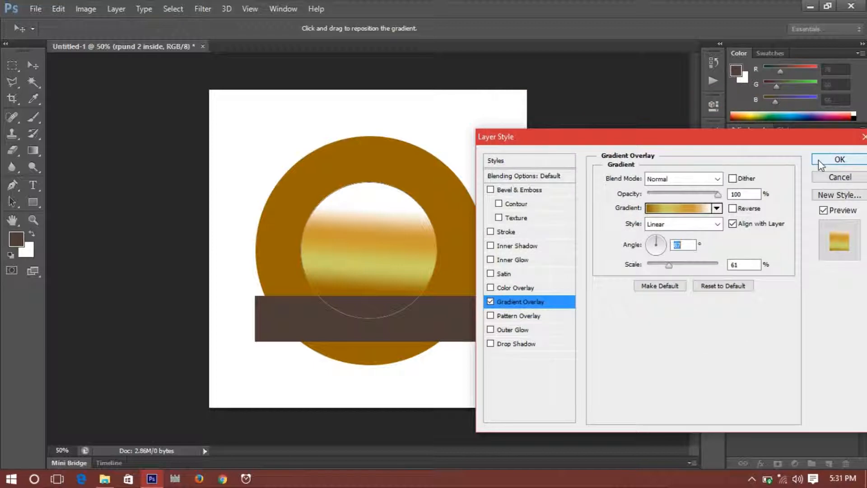
click(820, 159)
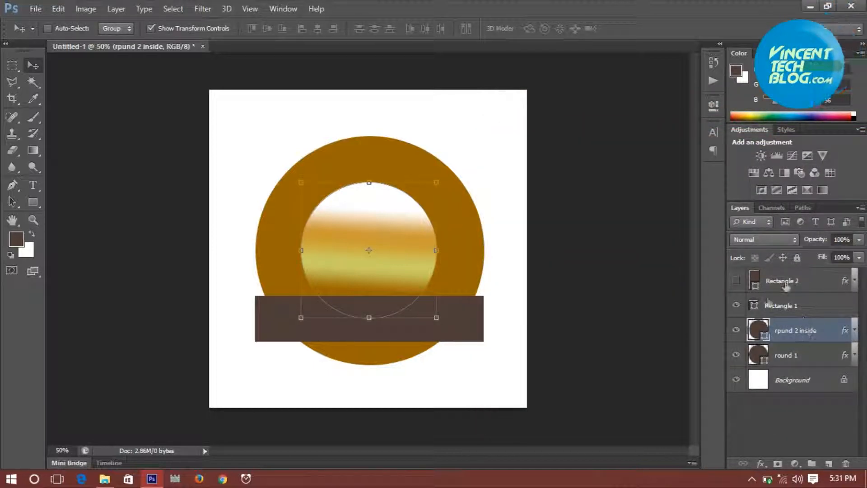
Show the Rectangle 2 layer and recolour its Color Overlay to a darker shade of the banner's brown, with Only Web Colors turned off.
click(816, 290)
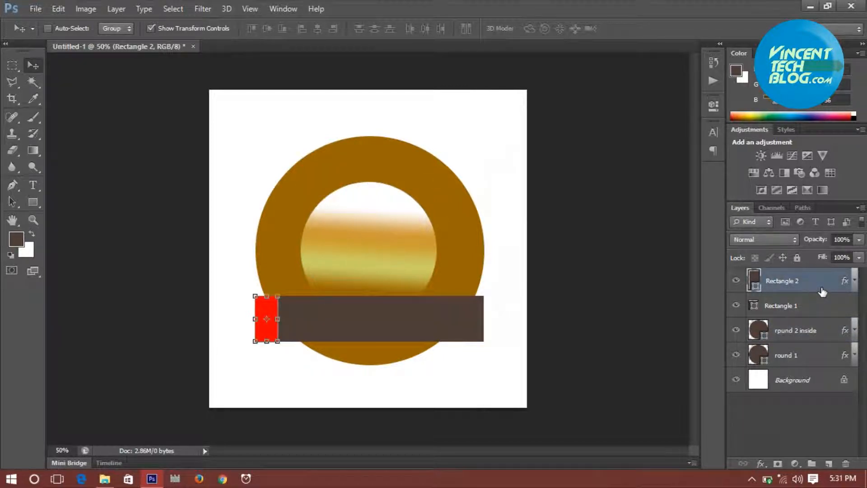
double_click(823, 289)
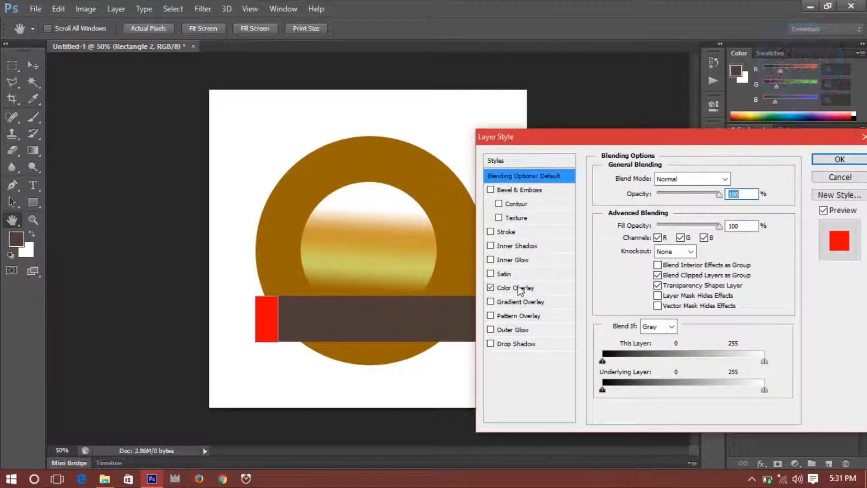
click(520, 289)
click(738, 179)
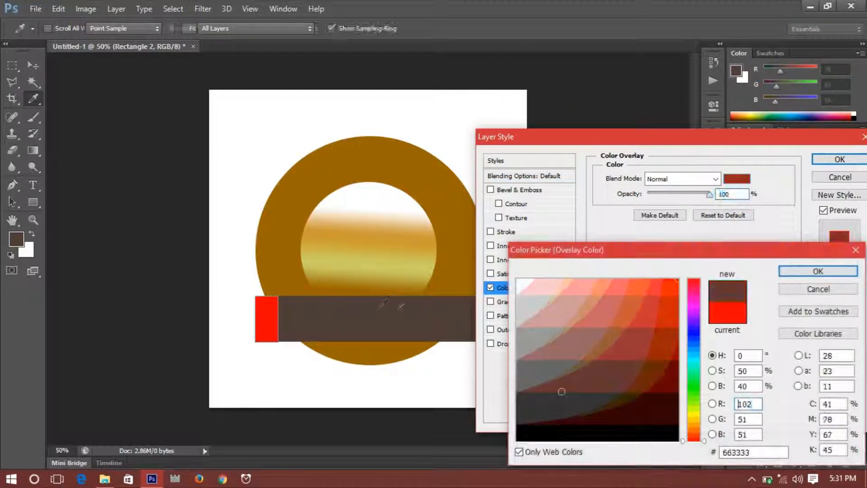
click(384, 311)
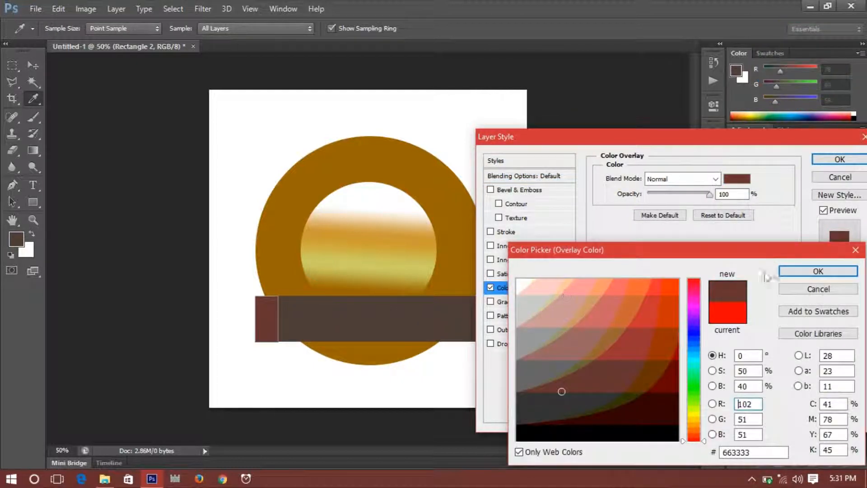
click(623, 431)
click(549, 456)
click(380, 332)
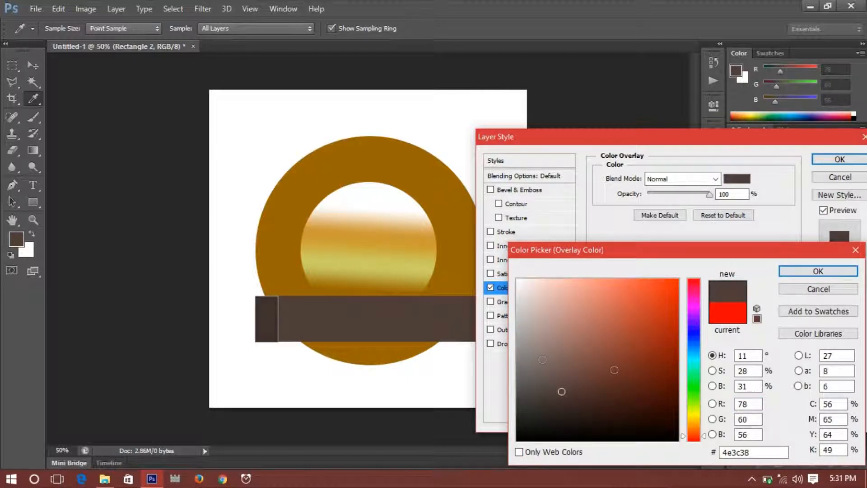
drag(565, 422, 565, 414)
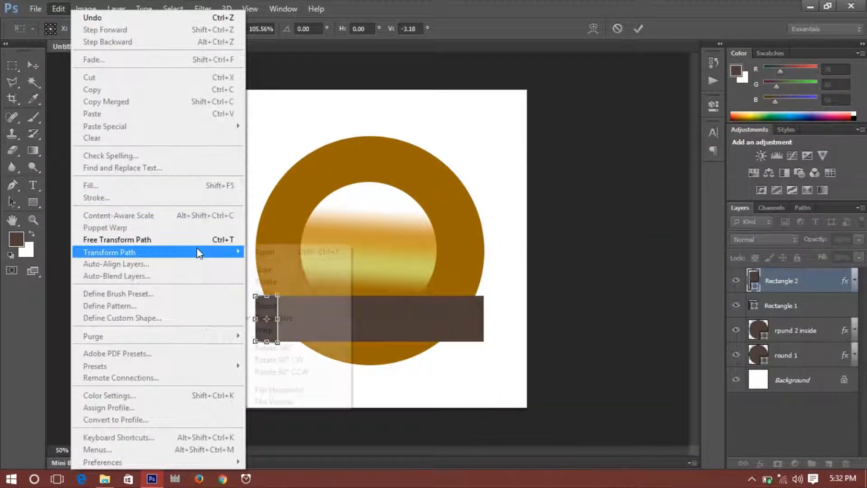
Distort Rectangle 2 by pulling its lower inner corner down below the banner's edge to form a slanted fold.
mouse_move(190, 253)
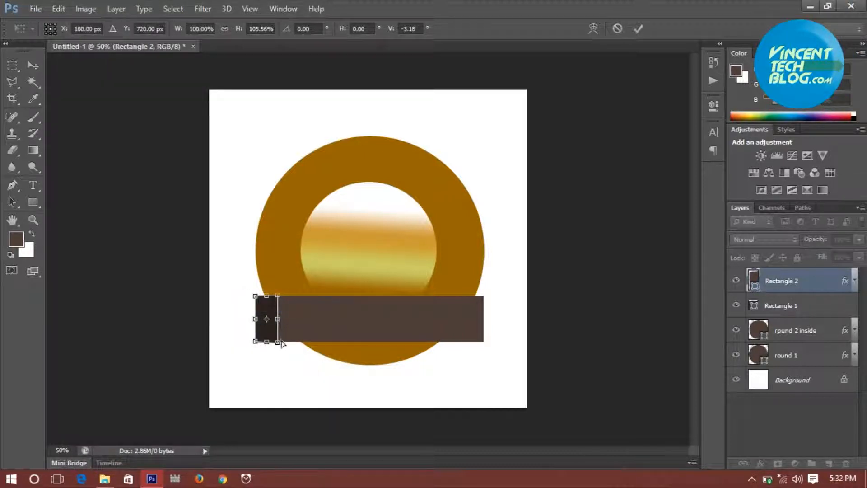
drag(277, 345, 277, 356)
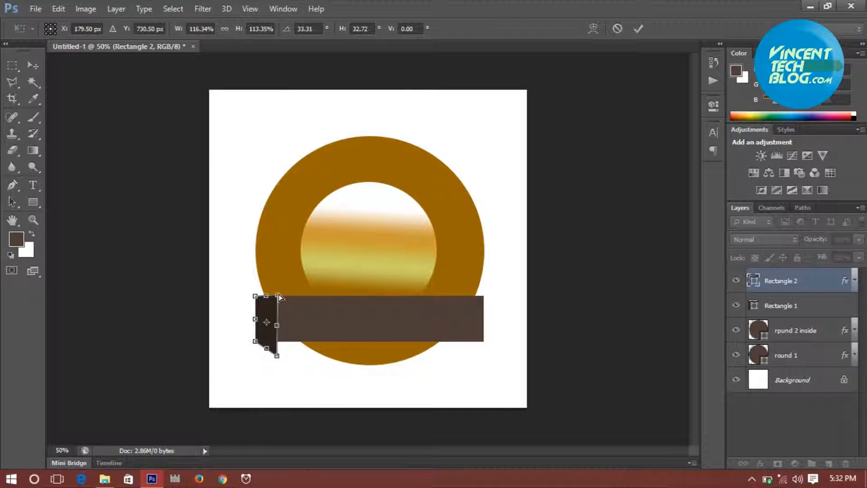
key(Return)
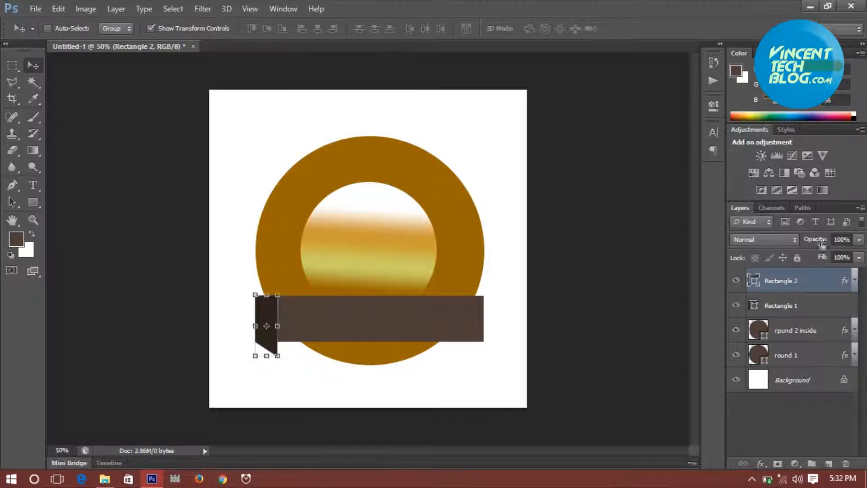
Move the Rectangle 2 layer beneath the rpund 2 inside layer and hide the transform controls to check the fold.
drag(814, 289, 820, 338)
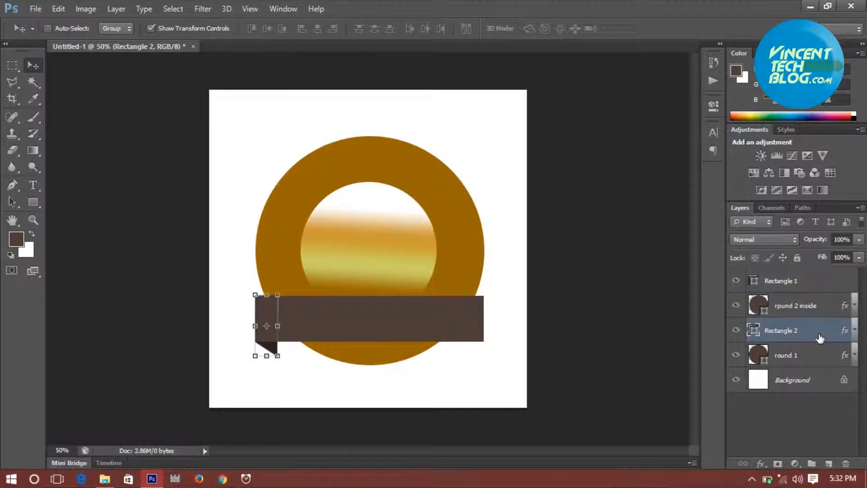
click(213, 29)
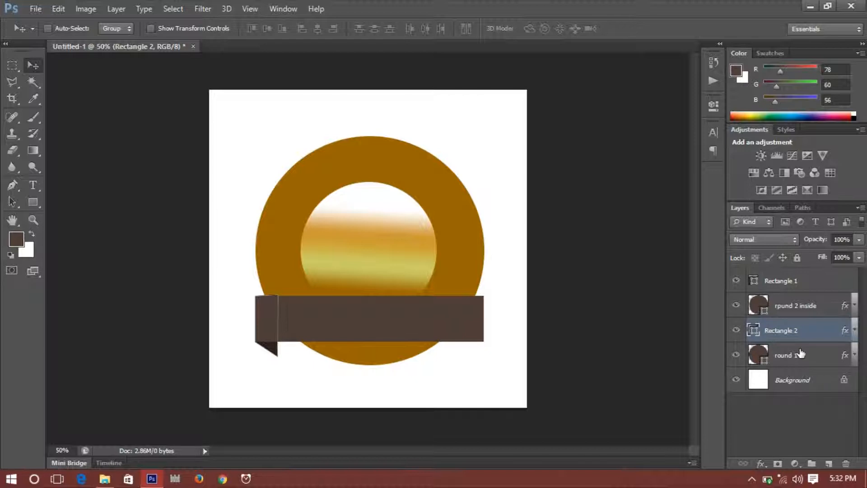
click(807, 284)
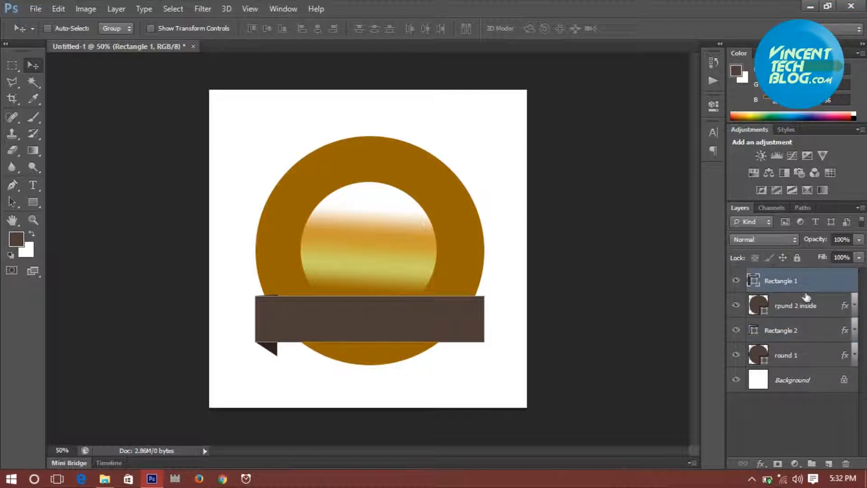
click(809, 331)
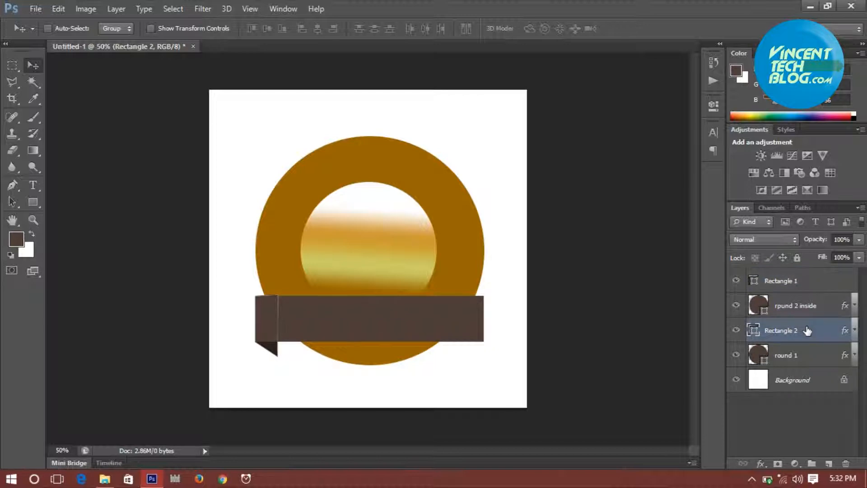
Reduce Rectangle 2's height to about 90% so that its top edge stays hidden behind the banner.
click(211, 29)
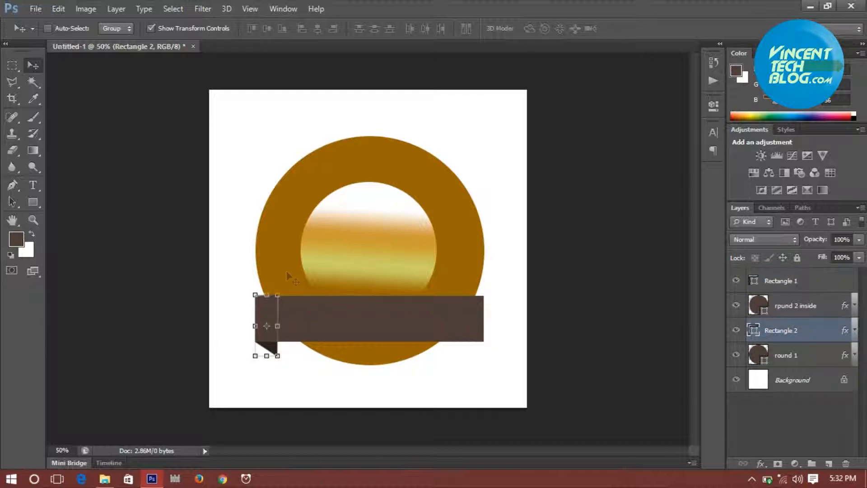
drag(270, 296, 267, 301)
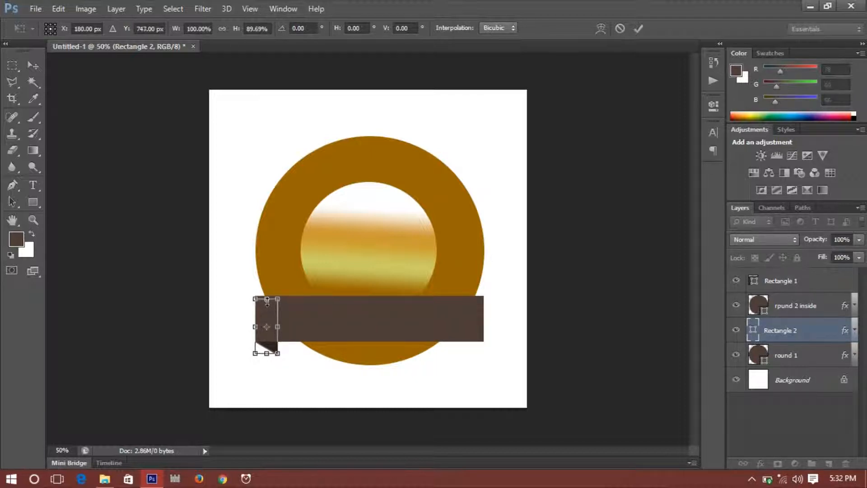
key(Return)
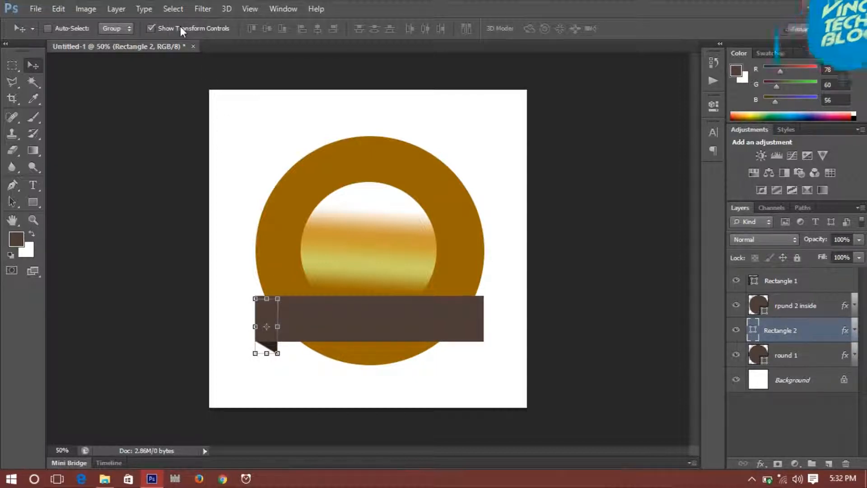
click(180, 28)
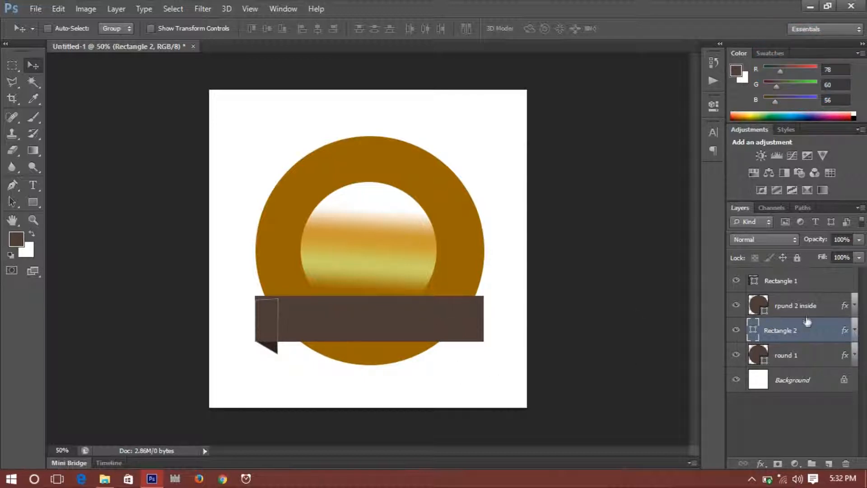
Rename the Rectangle 1 layer as crossing.
click(796, 286)
click(736, 281)
double_click(781, 280)
text(crossing)
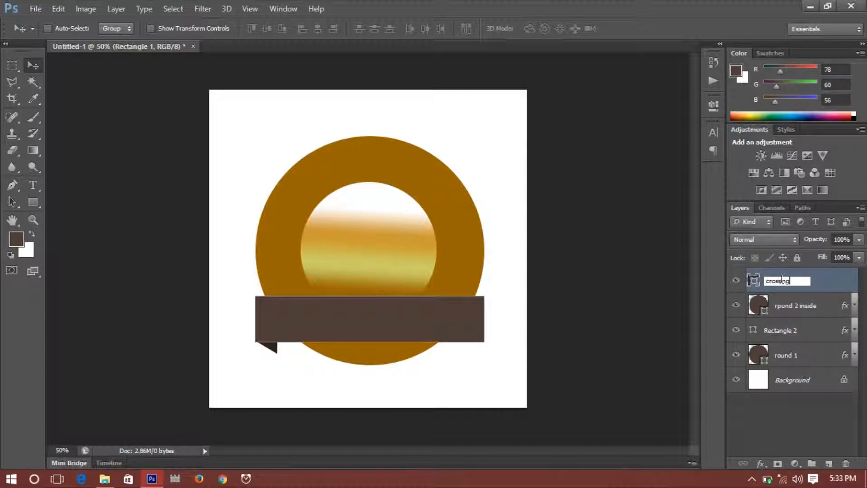
key(Return)
Duplicate the crossing layer and rename the copy ribbon.
key(ctrl+j)
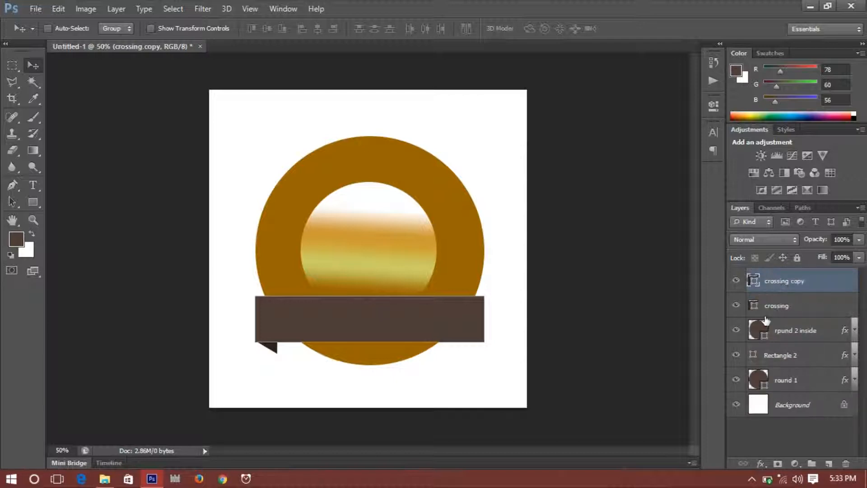
double_click(786, 282)
text(croribbon)
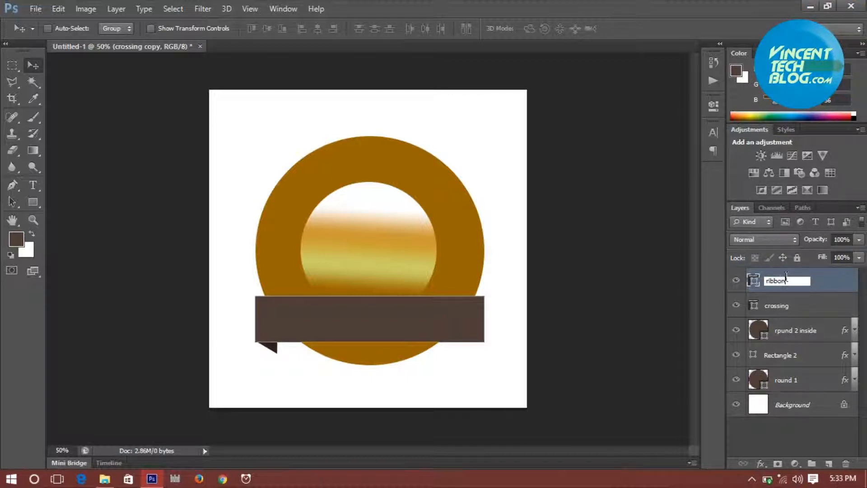
key(Return)
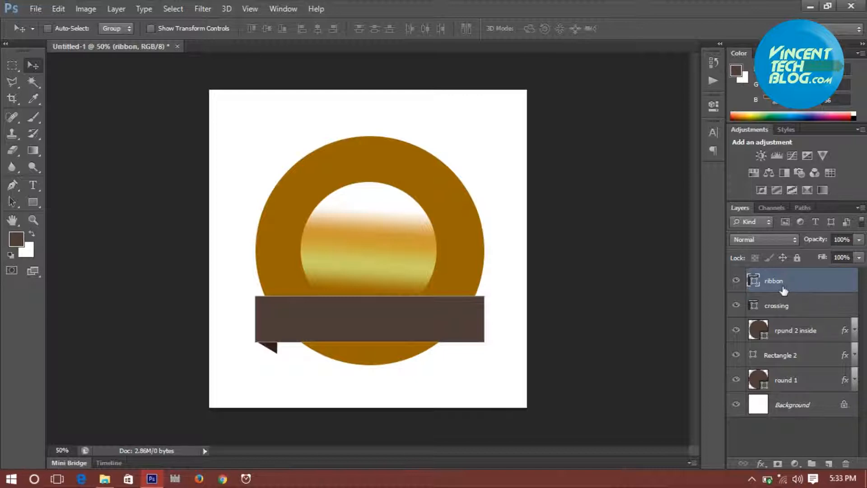
Shorten the ribbon into a small tail offset down and outward from the banner's left end, and place its layer beneath Rectangle 2.
click(161, 27)
drag(319, 342, 337, 334)
drag(507, 331, 265, 351)
key(Right)
key(Right)
key(Right)
key(Right)
key(Return)
drag(816, 289, 813, 361)
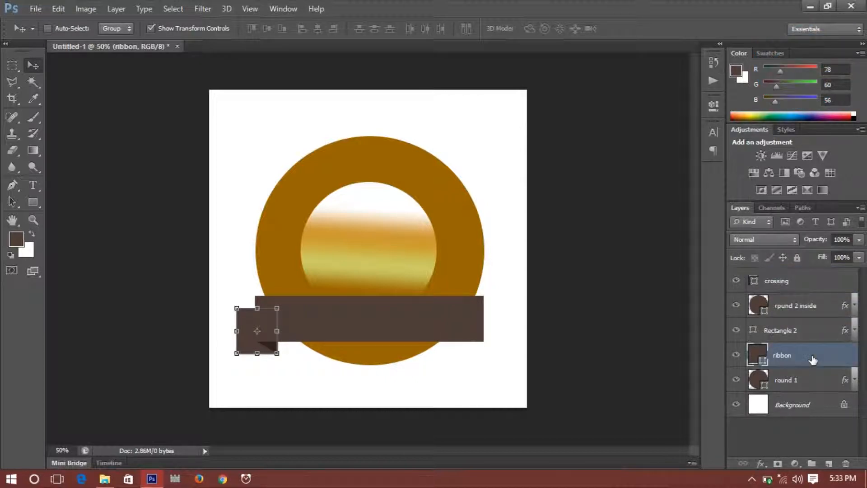
Hide the transform controls and give the ribbon layer a dark brown Color Overlay of #362d2b.
click(205, 28)
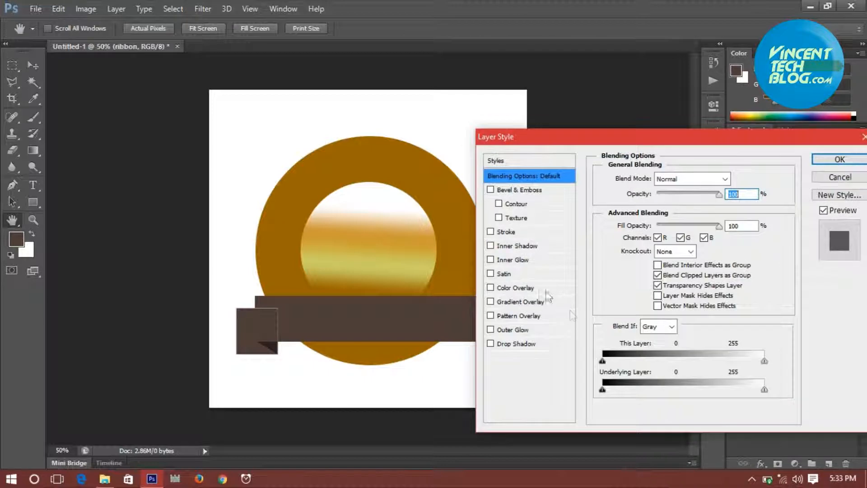
click(545, 290)
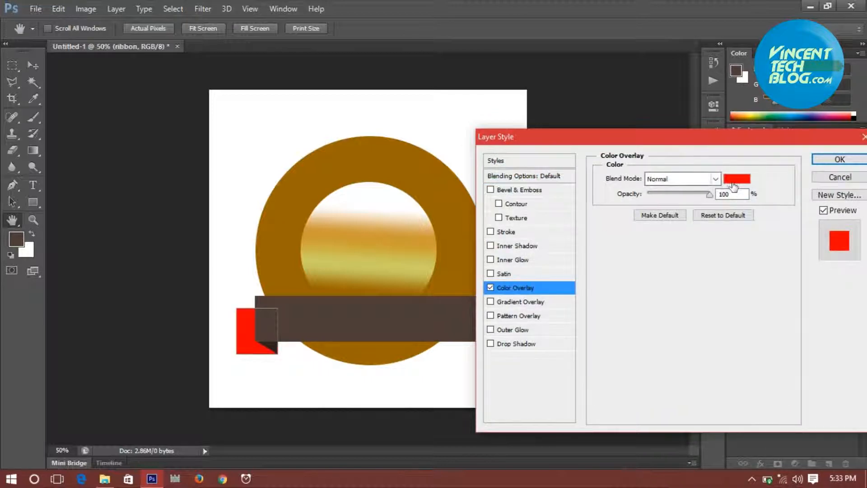
click(383, 332)
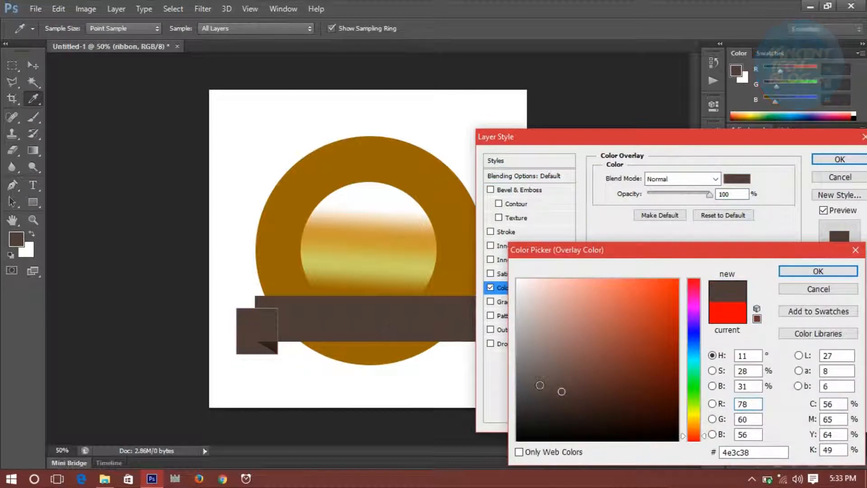
click(562, 406)
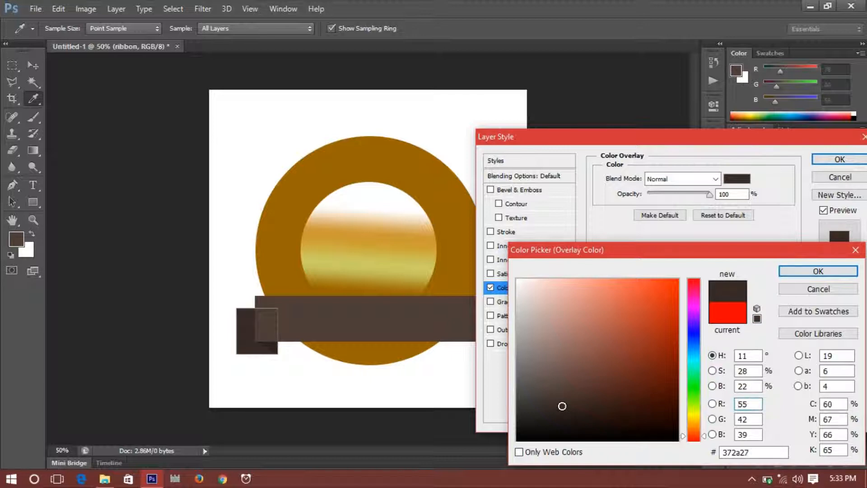
click(358, 325)
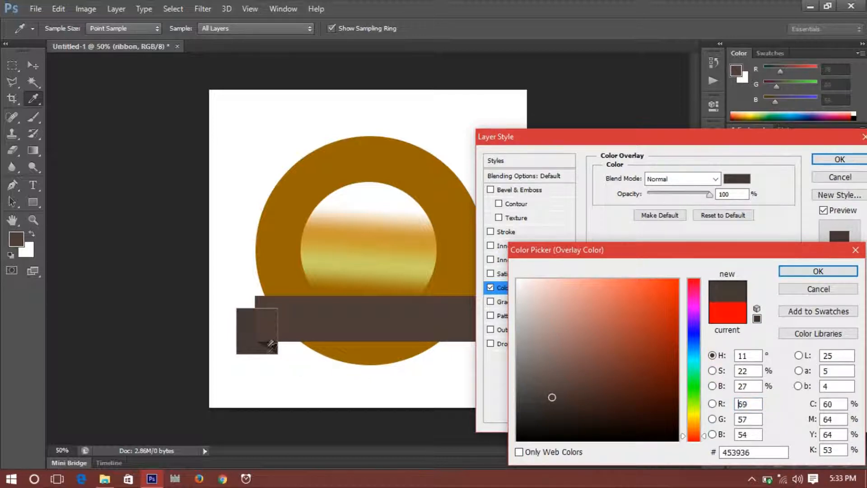
click(550, 407)
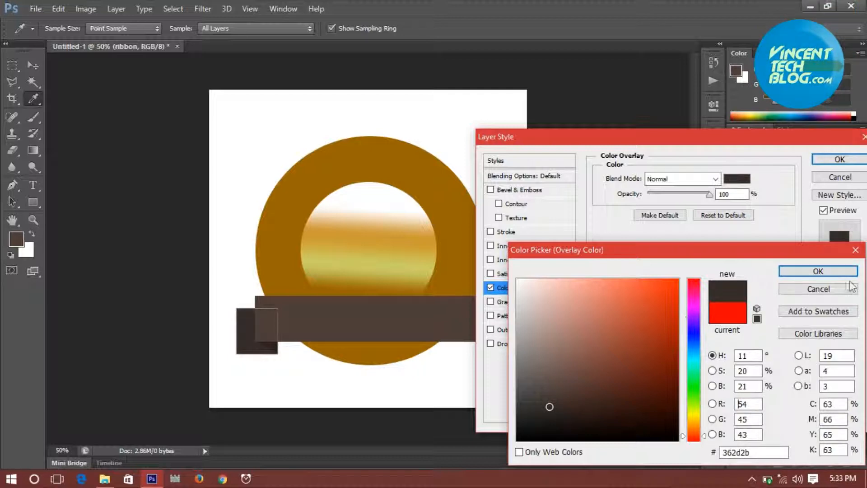
click(819, 271)
click(821, 159)
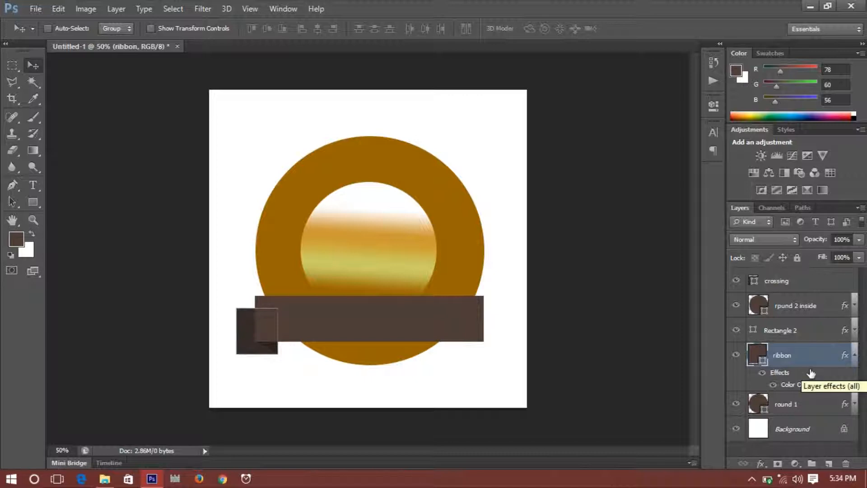
Group the Rectangle 2 and ribbon layers and rename the group as edge.
click(738, 359)
click(738, 359)
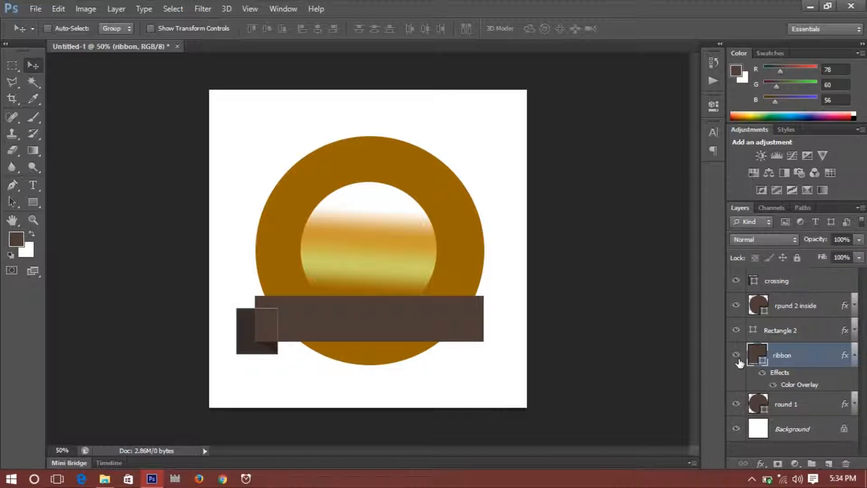
click(786, 281)
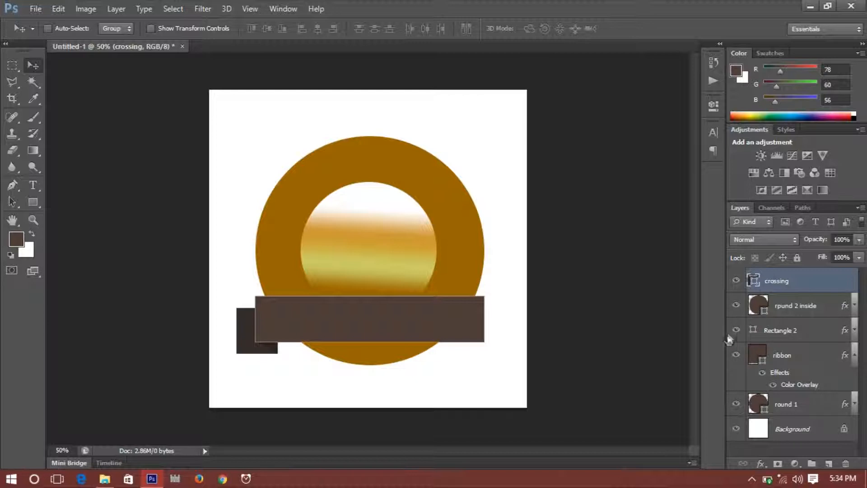
click(736, 330)
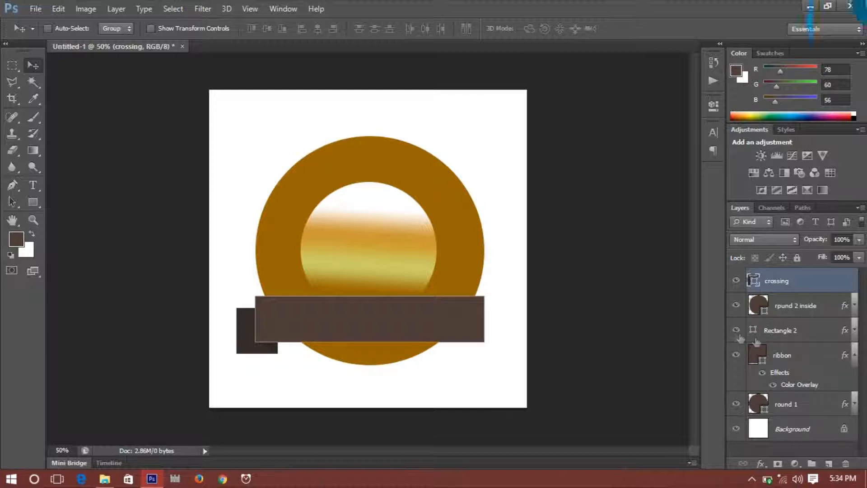
click(781, 330)
shift+click(786, 355)
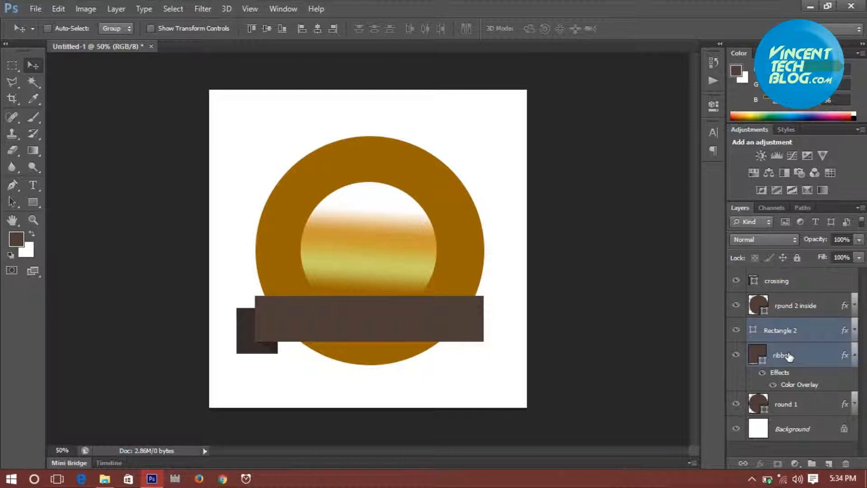
key(ctrl+g)
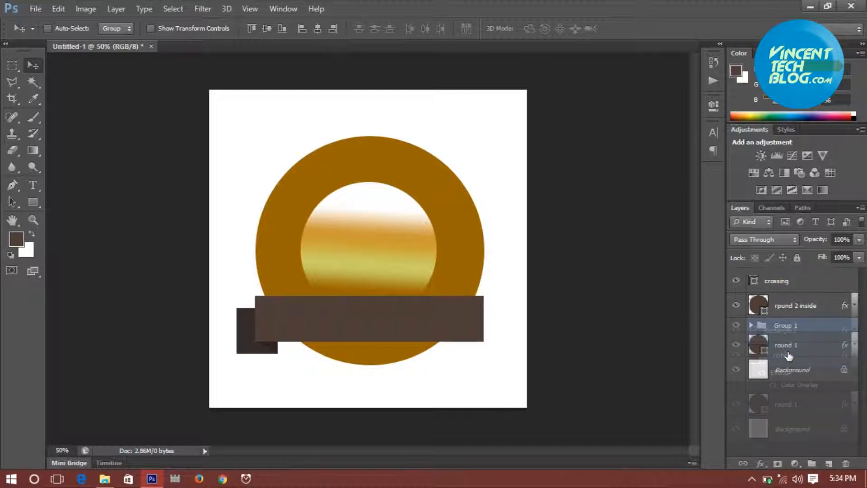
double_click(775, 326)
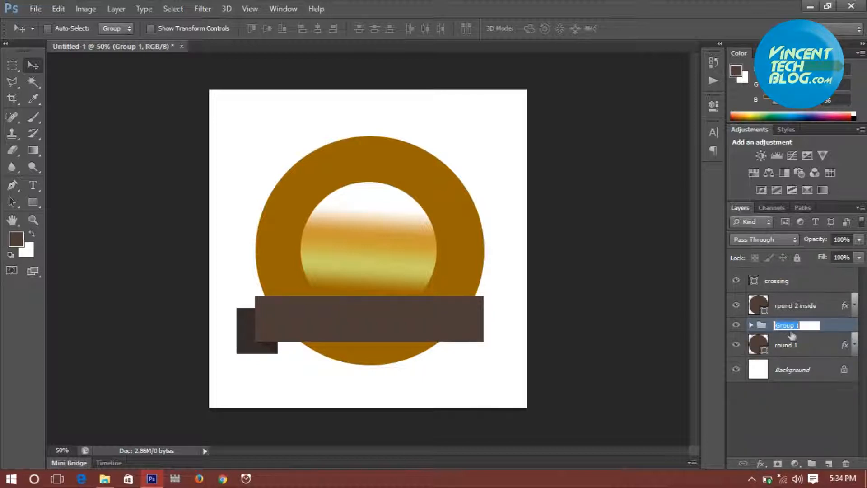
text(edge)
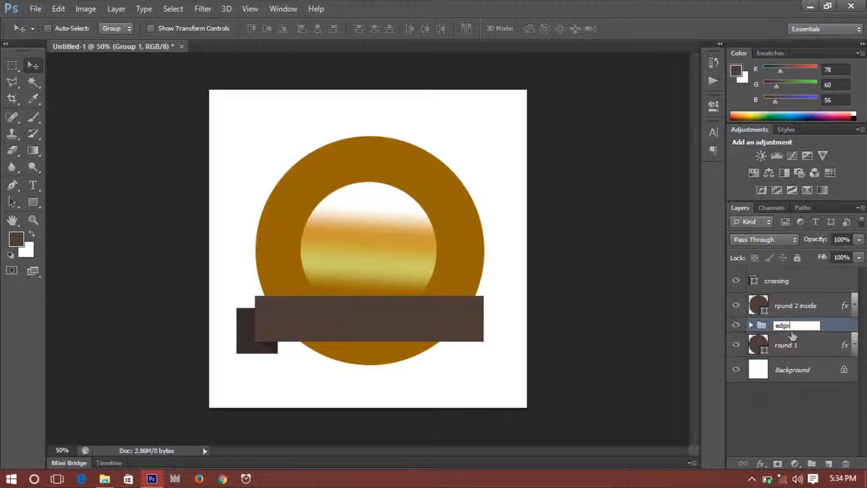
key(Return)
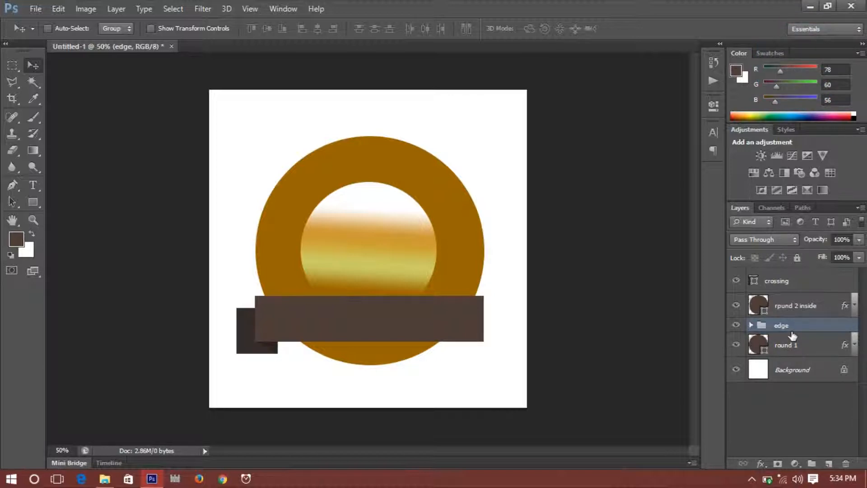
Rasterize the ribbon layer inside the edge group.
click(752, 326)
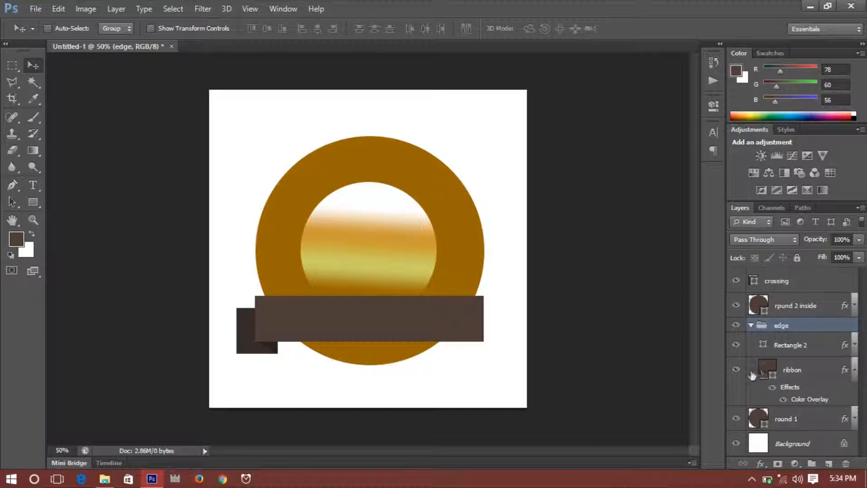
click(737, 369)
click(736, 370)
click(786, 373)
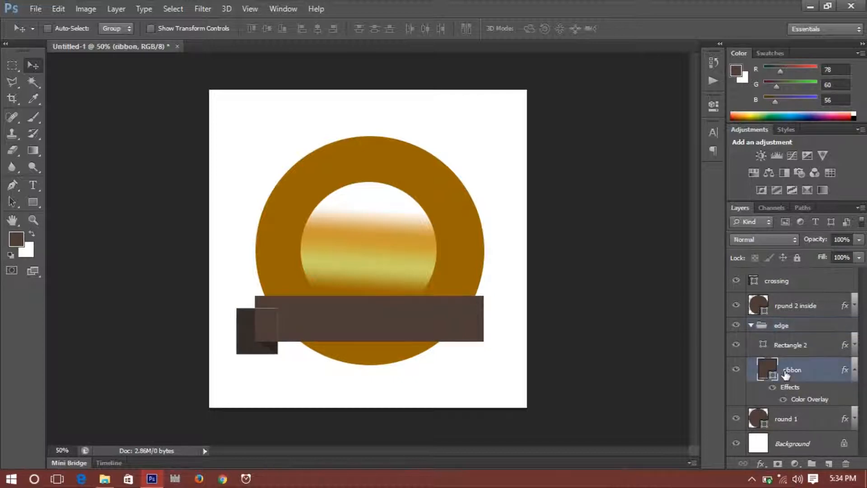
right_click(794, 374)
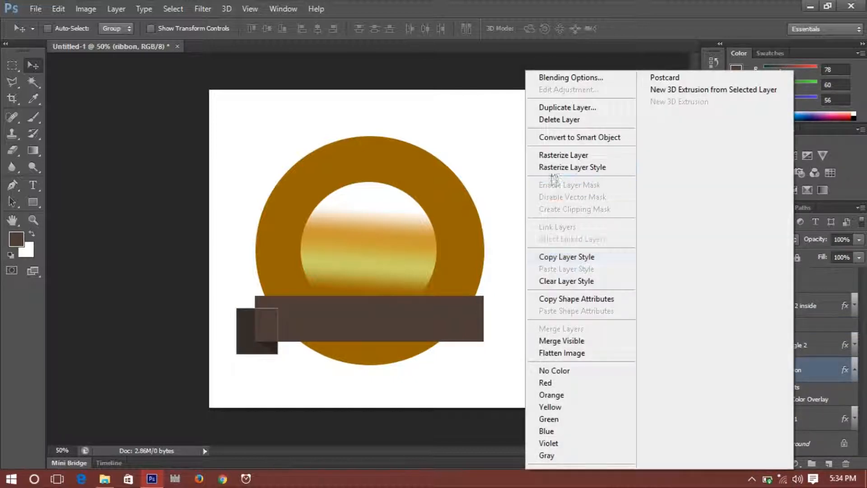
click(554, 158)
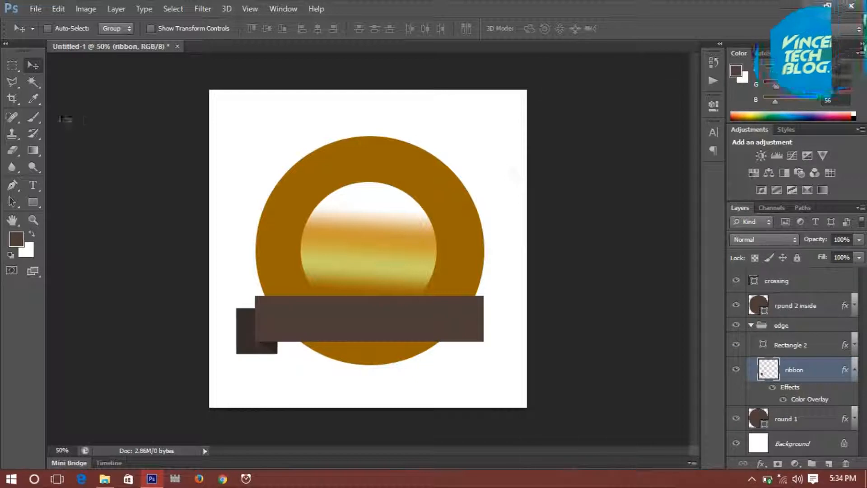
Activate the Polygonal Lasso and show the grid over the canvas as an alignment guide for cutting the ribbon tail.
click(15, 85)
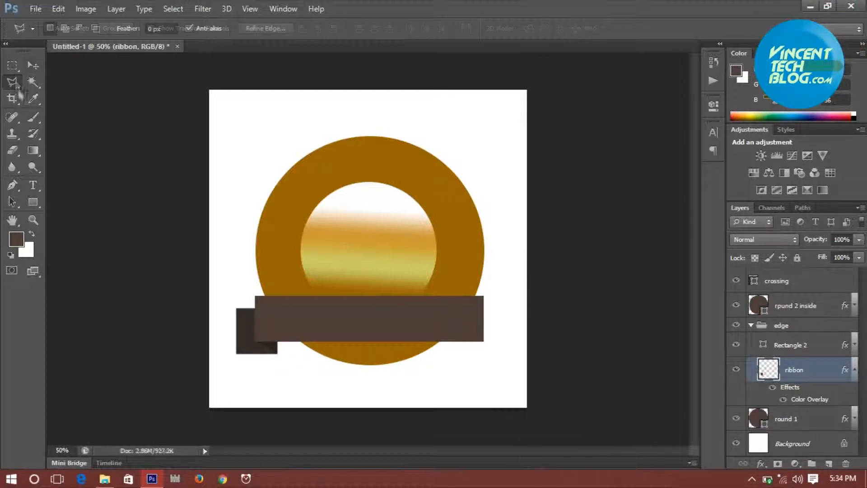
click(237, 309)
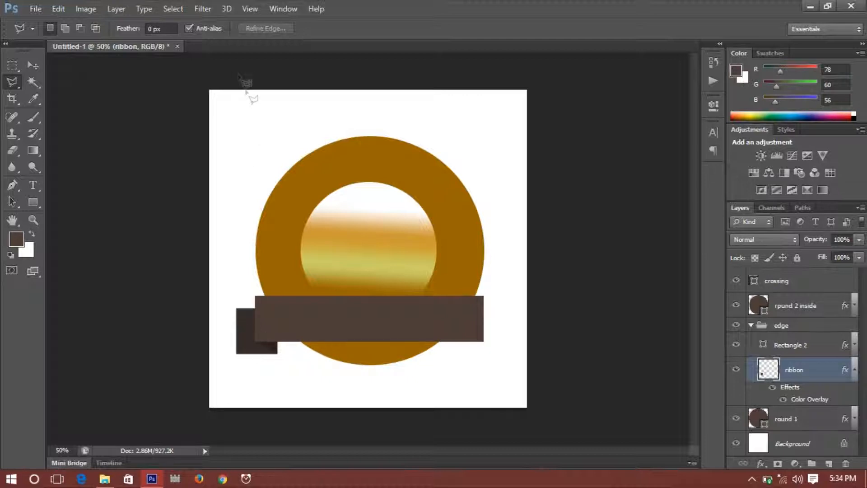
click(249, 13)
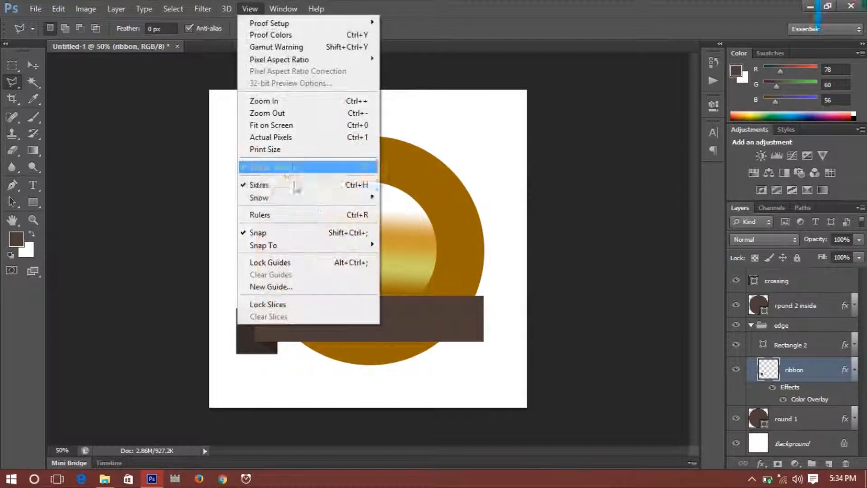
mouse_move(367, 170)
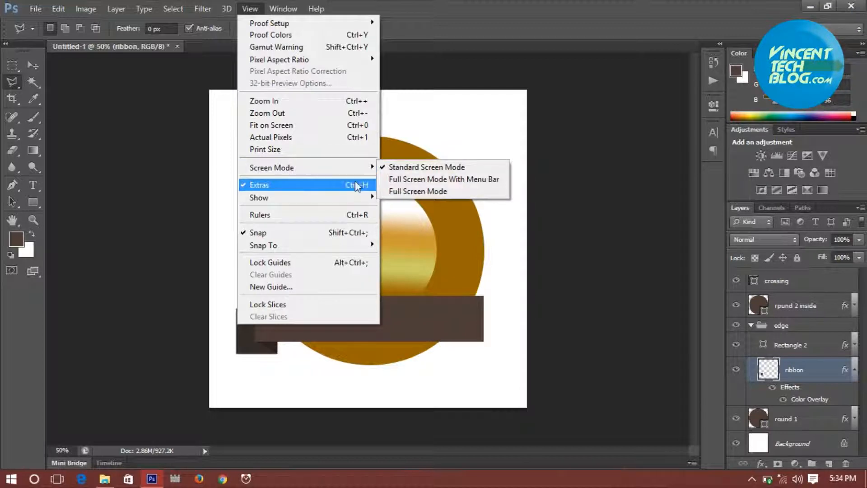
mouse_move(361, 198)
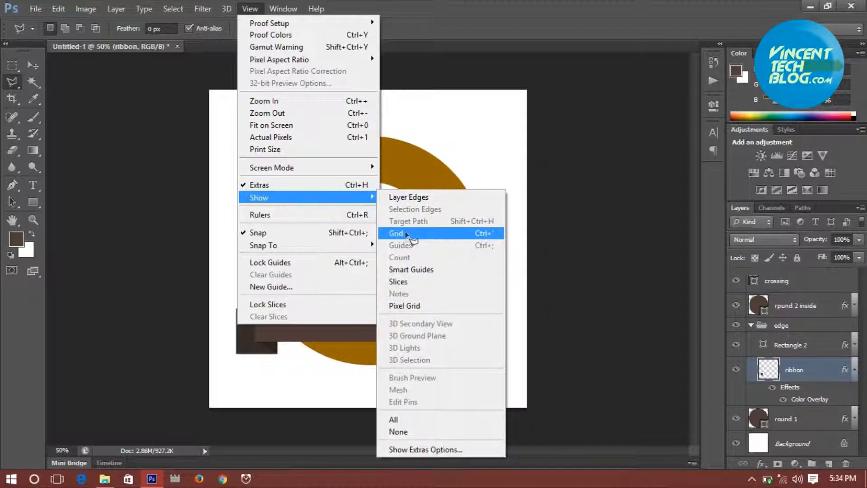
click(400, 234)
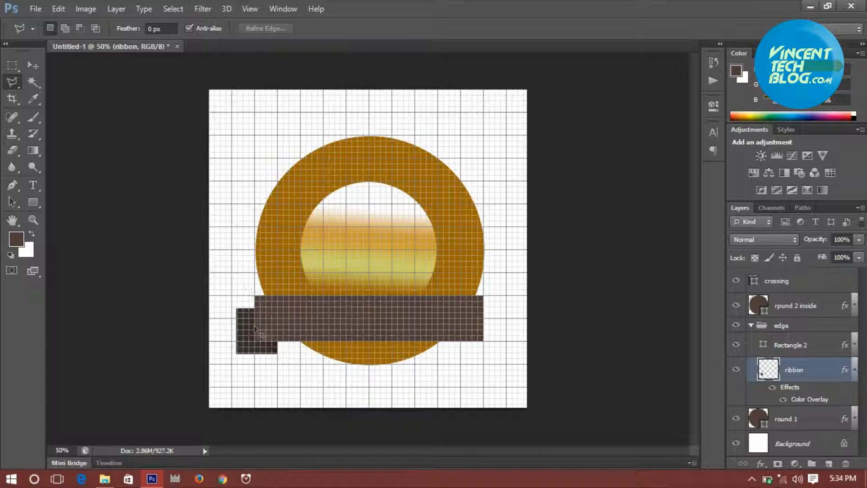
Try to cut a deep V-shaped notch reaching the banner's edge into the outer end of the ribbon tail.
click(238, 308)
click(254, 331)
click(237, 354)
click(218, 324)
key(Delete)
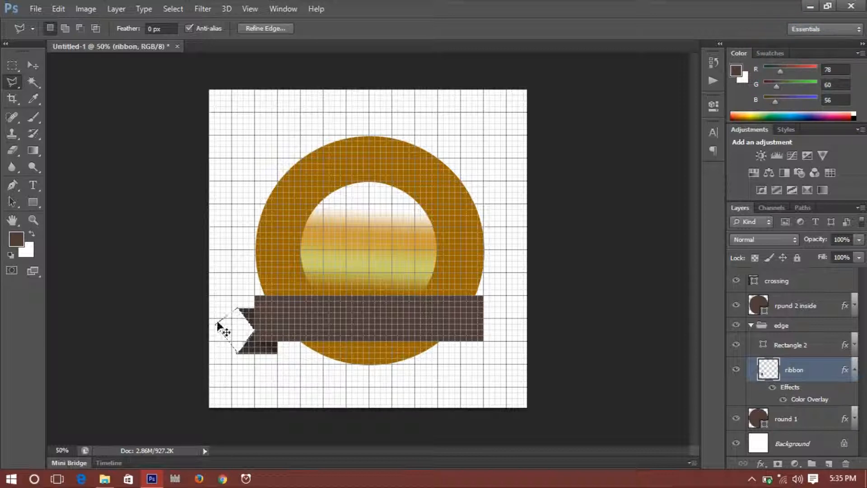
key(ctrl+z)
key(ctrl+d)
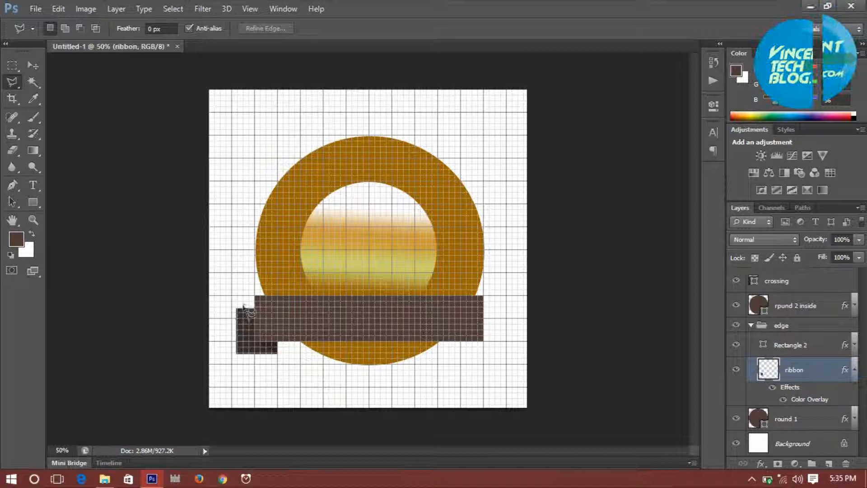
Cut a shallower V-shaped notch into the outer end of the ribbon tail, stopping short of the banner's edge.
click(238, 309)
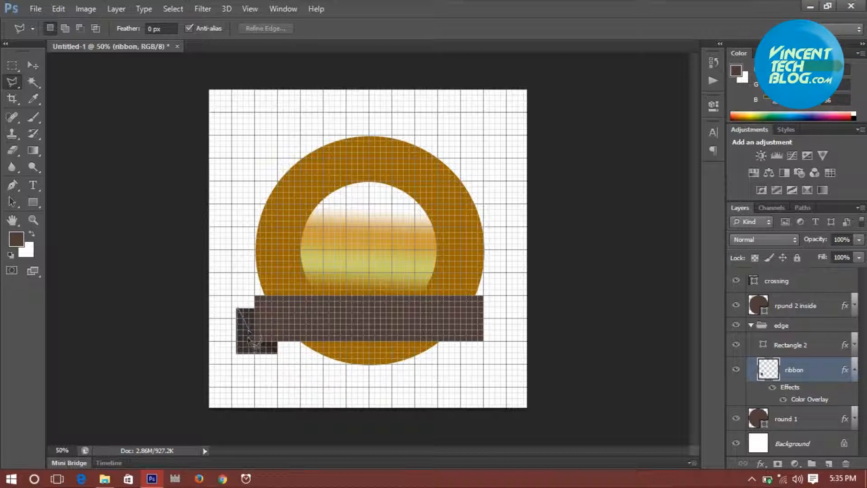
click(237, 352)
click(221, 342)
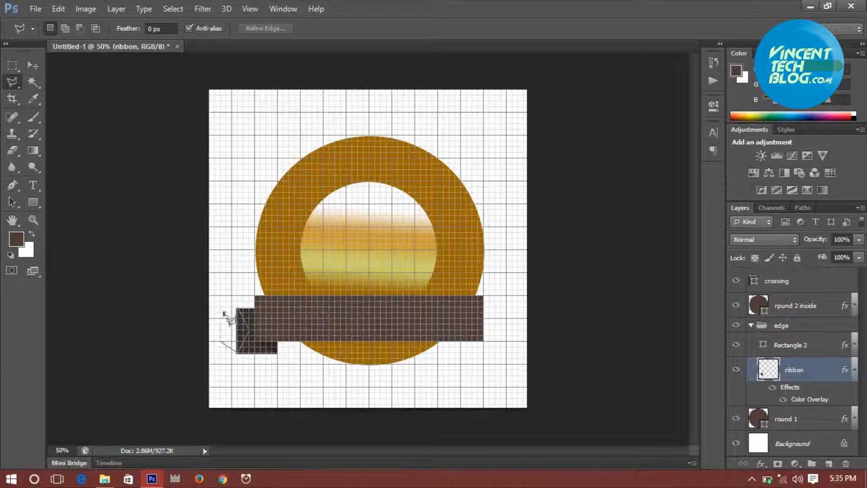
double_click(222, 308)
key(Delete)
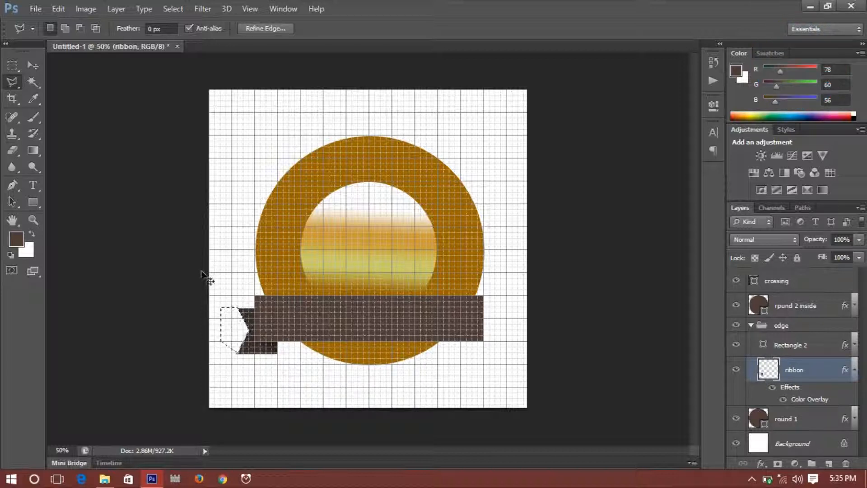
key(ctrl+d)
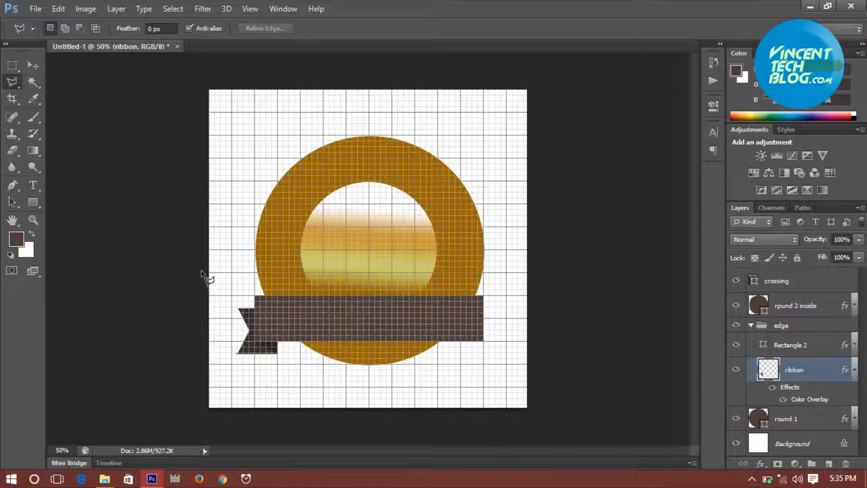
Hide the grid and clear the leftover sliver at the lower tip of the ribbon tail.
key(ctrl+apostrophe)
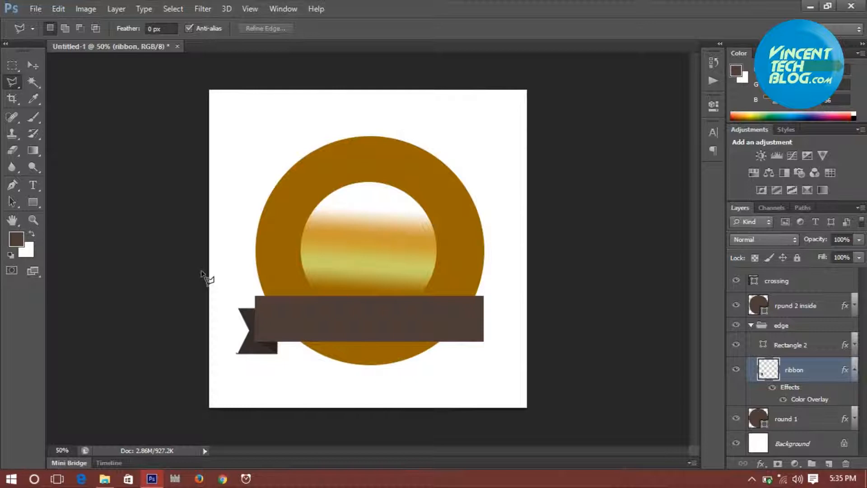
key(ctrl+z)
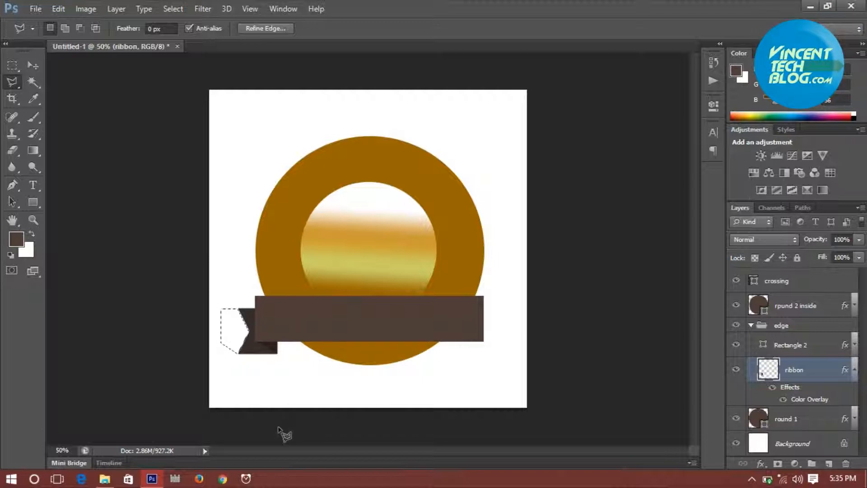
key(ctrl+d)
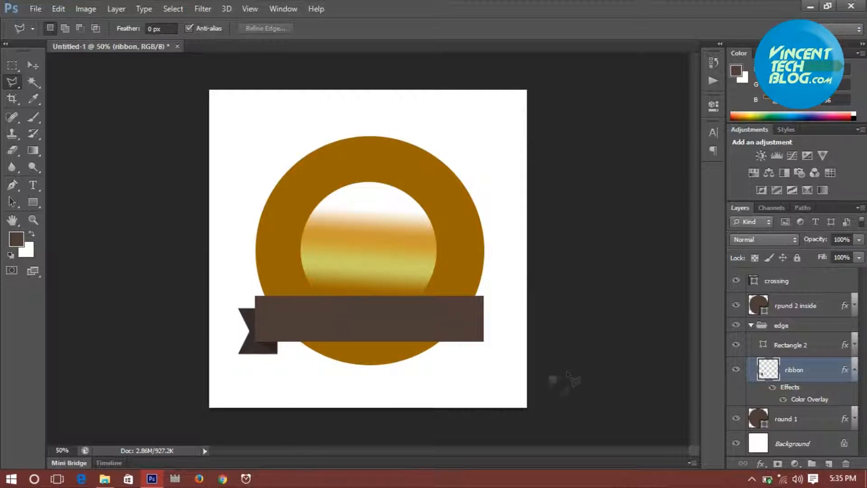
Collapse the edge group and toggle its visibility to check which parts of the banner it holds.
click(751, 327)
click(736, 325)
click(736, 326)
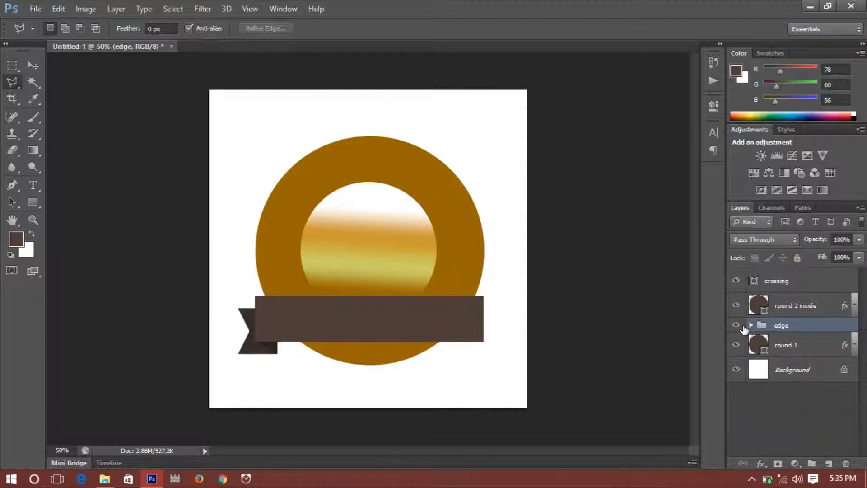
Duplicate the edge group and rename the copy "edge right".
key(ctrl+j)
double_click(782, 326)
drag(792, 326, 864, 333)
text(right)
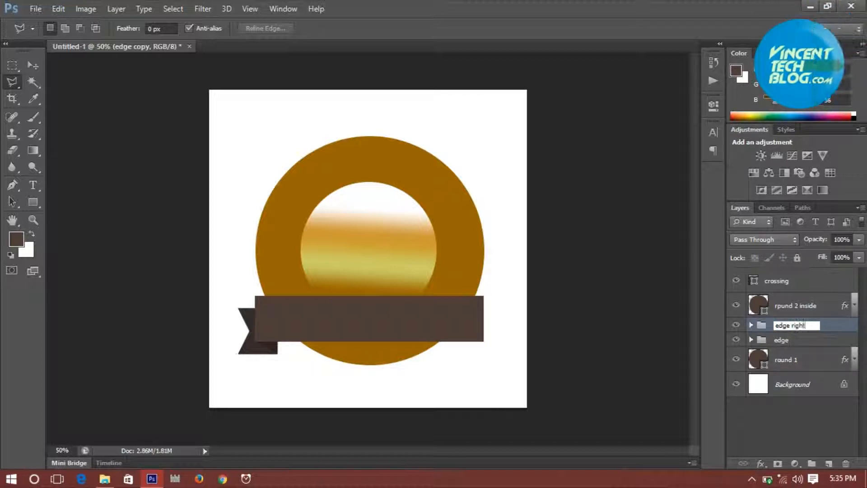
key(Return)
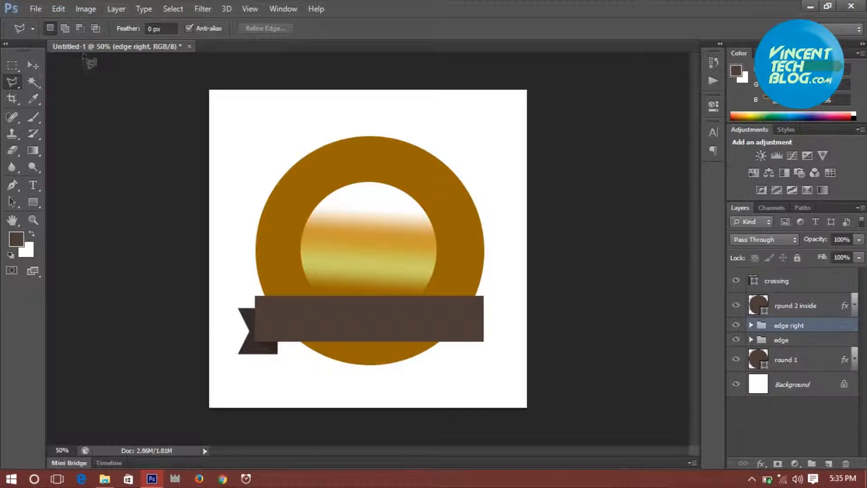
Flip the edge right group horizontally.
click(34, 78)
click(38, 66)
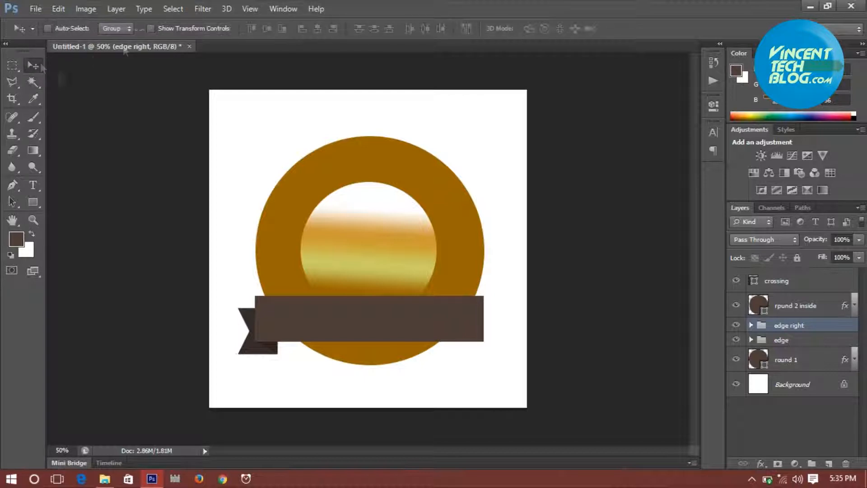
click(63, 10)
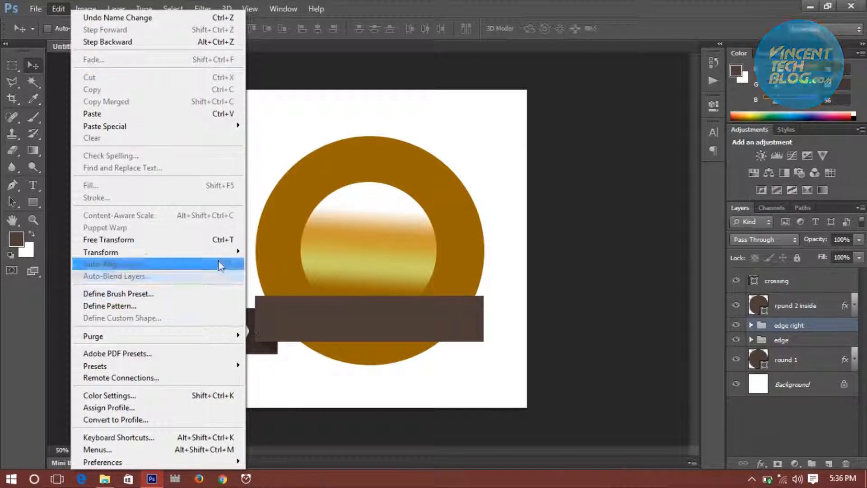
mouse_move(219, 252)
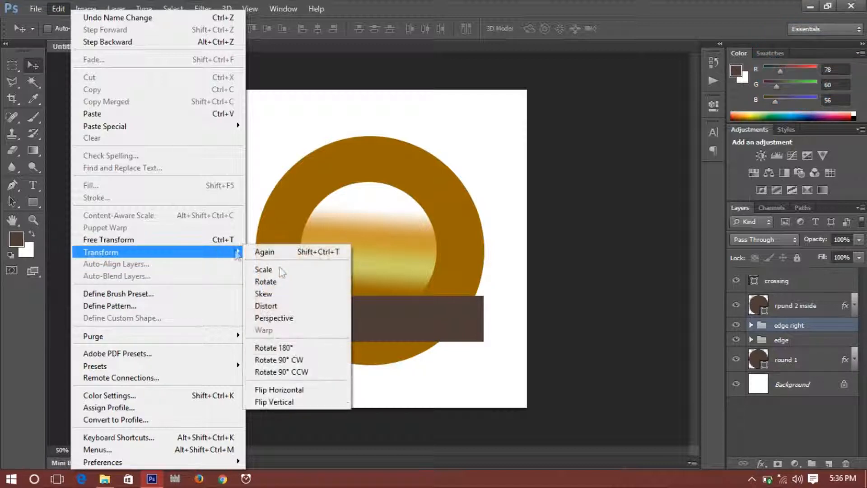
click(305, 392)
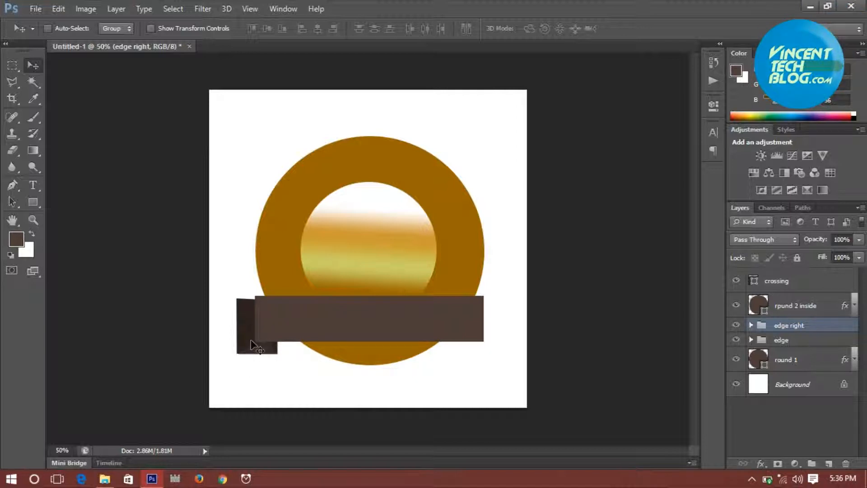
Move the edge right group to the opposite end of the banner and nudge it to mirror the existing ribbon tail.
drag(251, 340, 492, 344)
key(Right)
key(Right)
key(Right)
key(Right)
key(Right)
key(Right)
key(Right)
key(Right)
key(Right)
key(Right)
key(Right)
key(Right)
key(Right)
key(Right)
key(Right)
key(Right)
key(Right)
key(Right)
key(Right)
key(Right)
key(Left)
key(Left)
key(Left)
key(Left)
key(Left)
key(Left)
key(Left)
key(Left)
key(Left)
key(Left)
key(Left)
key(Left)
key(Left)
key(Left)
key(Left)
key(Left)
key(Left)
key(Left)
key(Left)
key(Left)
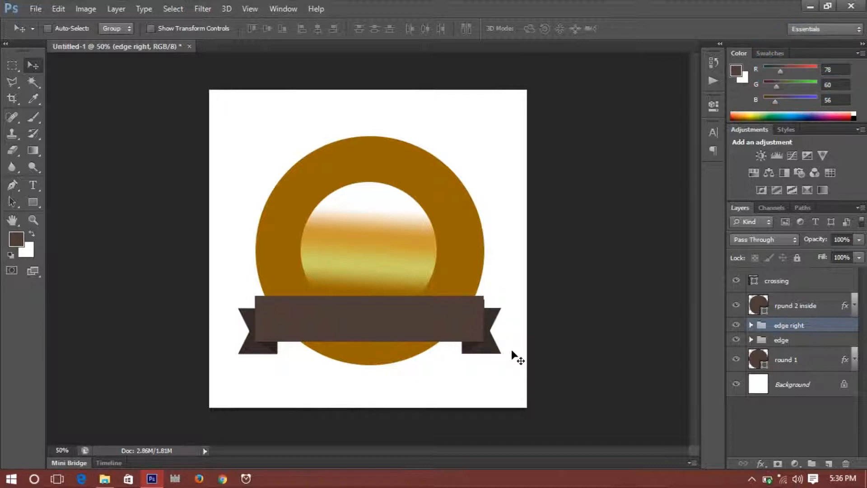
key(Left)
key(Left)
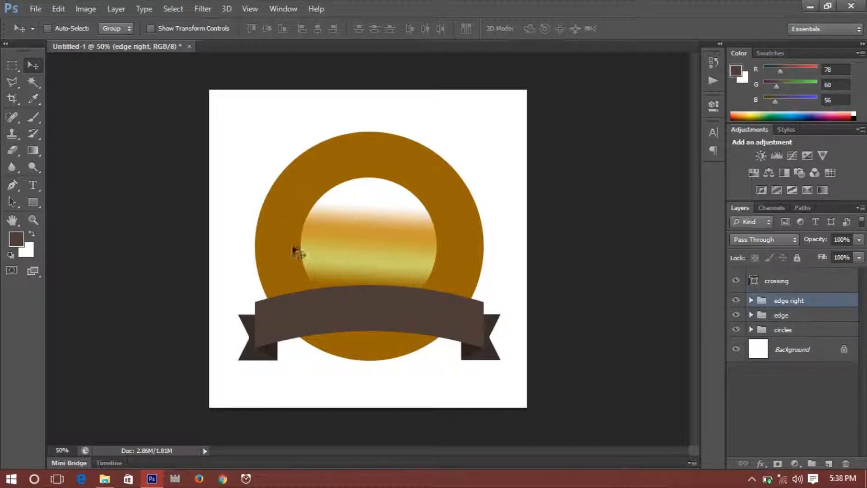
Duplicate the inner circle layer inside the circles group and rename the copy "write".
click(753, 334)
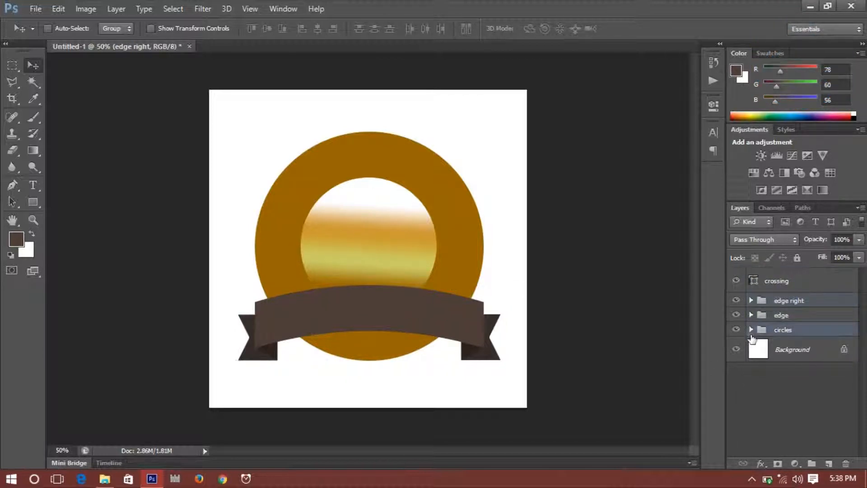
click(751, 329)
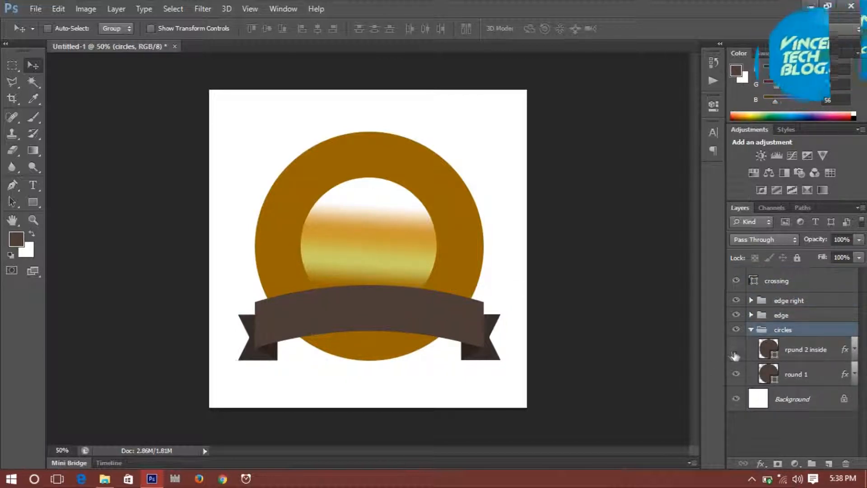
click(736, 349)
click(736, 349)
click(812, 356)
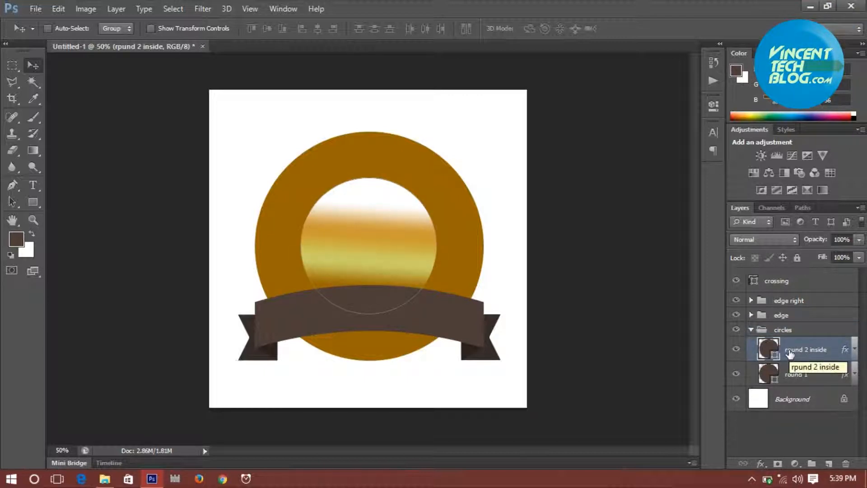
key(ctrl+j)
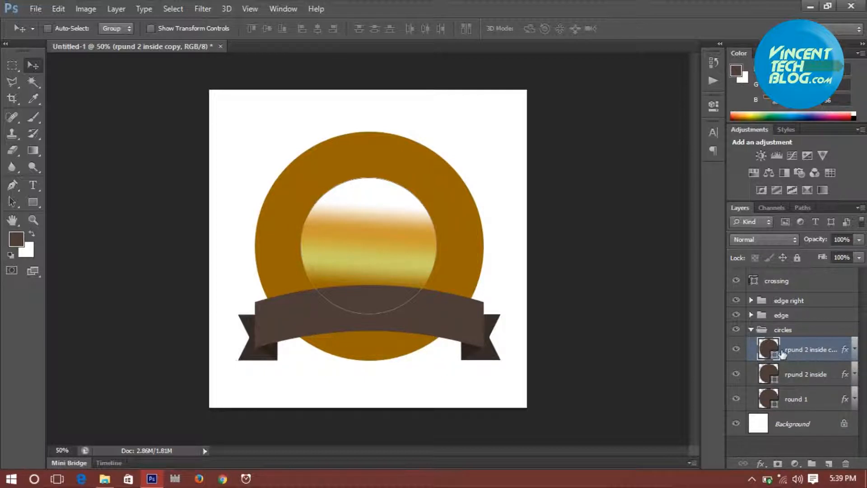
double_click(804, 350)
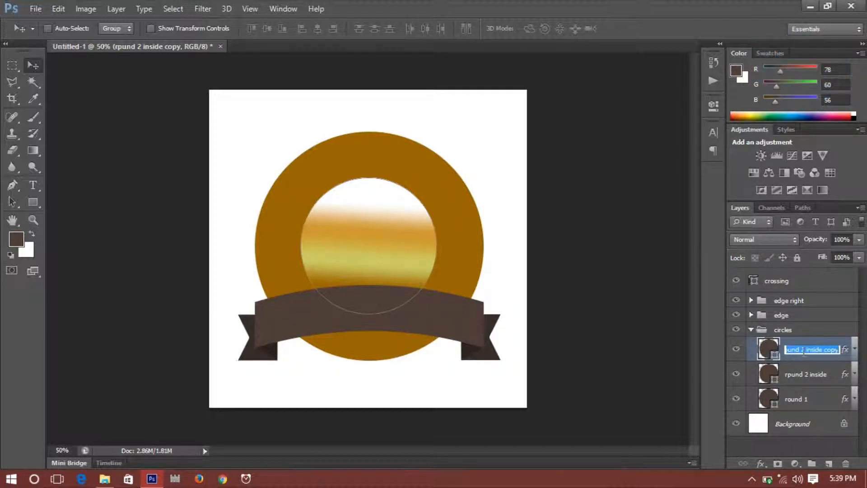
text(s)
text(ri)
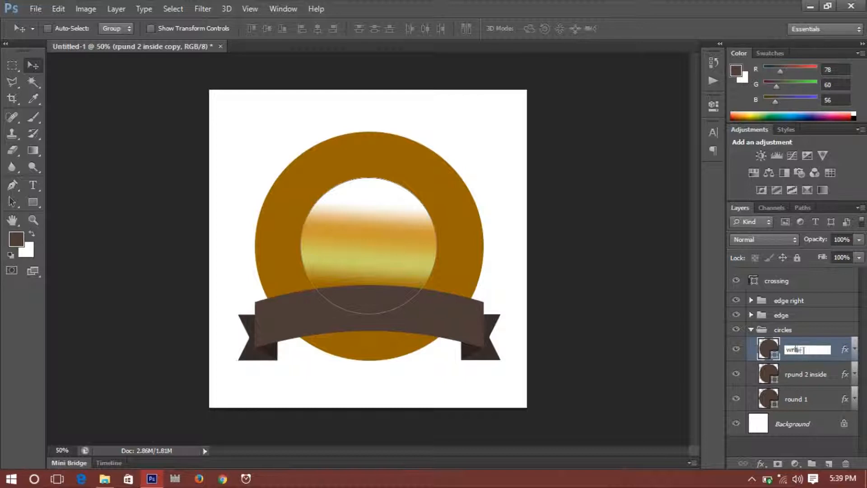
text(te)
key(Return)
Add the text "The Best Crest Ever" along the write circle's outline in Garamond Regular at 100 pt.
click(32, 187)
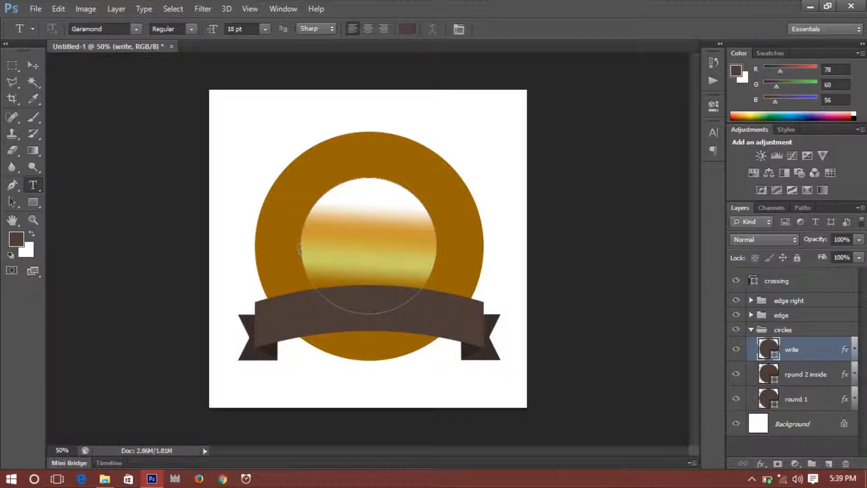
click(303, 240)
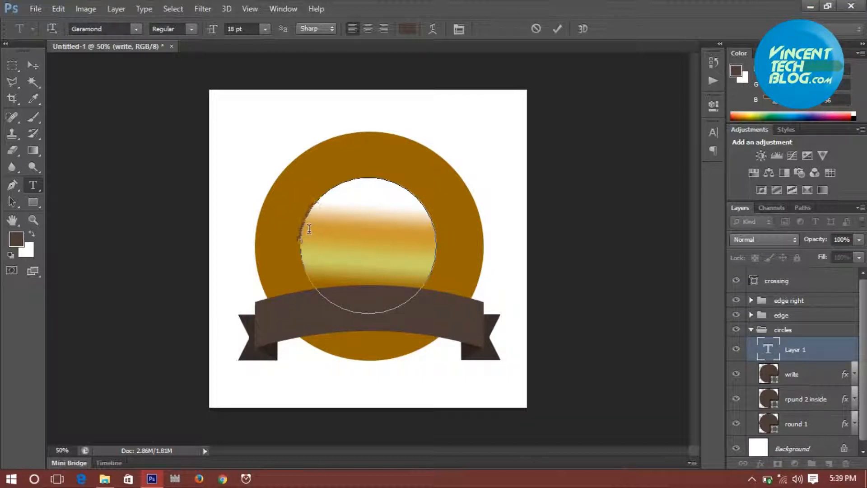
key(ctrl+a)
click(261, 29)
click(276, 229)
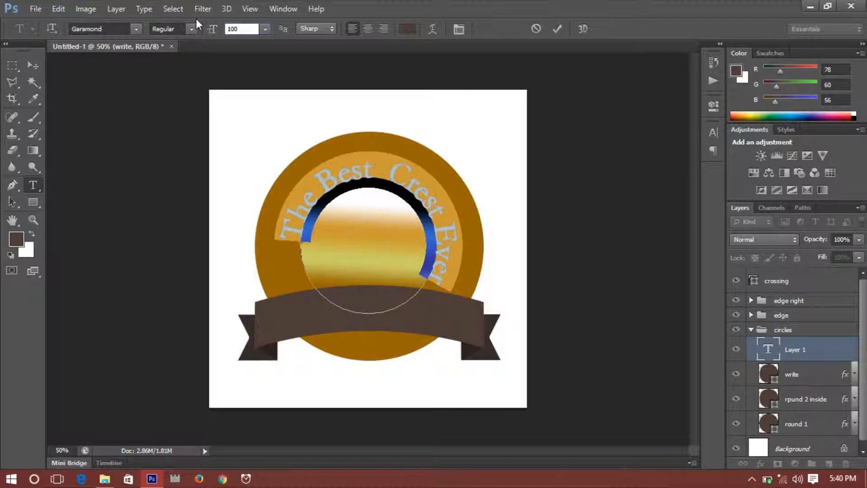
click(284, 232)
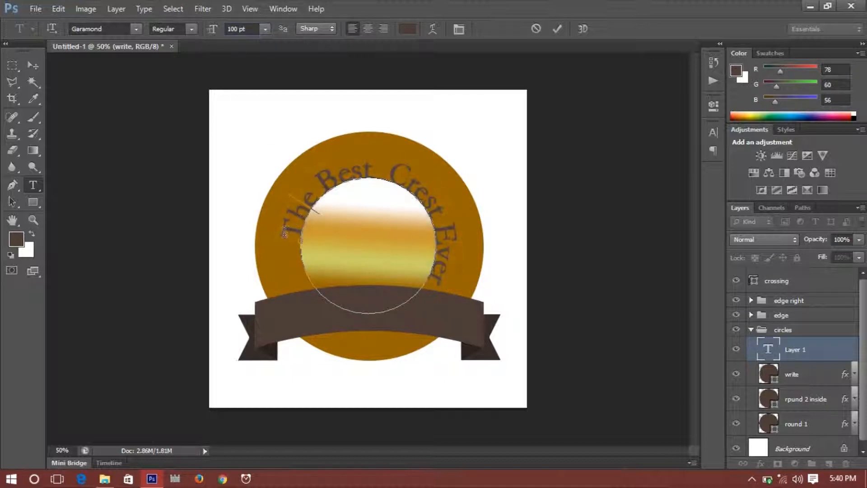
Select the whole curved text and set its anti-aliasing to Sharp.
drag(273, 231, 437, 297)
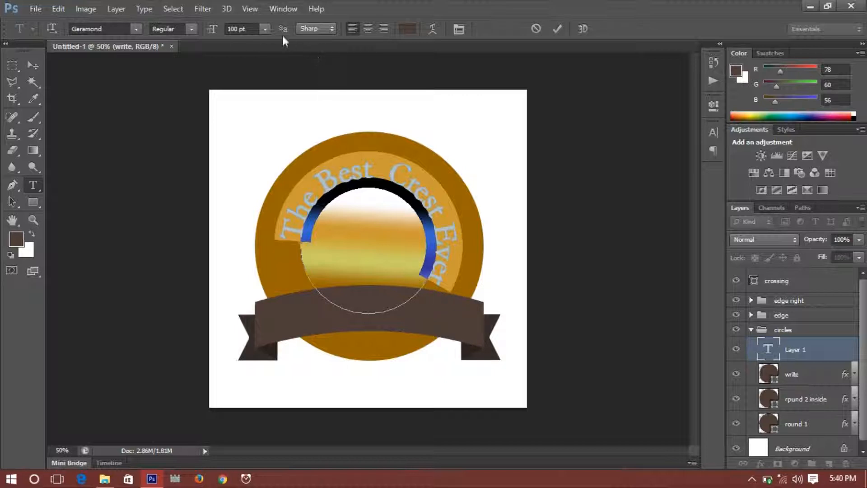
click(304, 29)
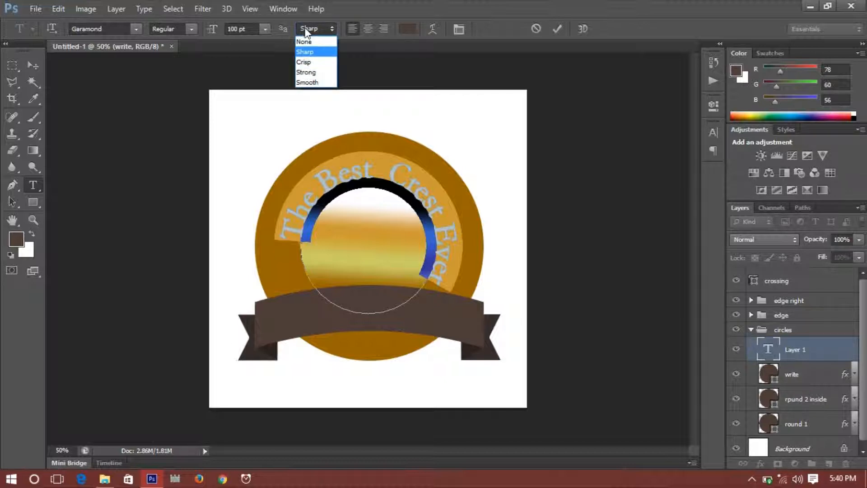
click(305, 52)
click(295, 232)
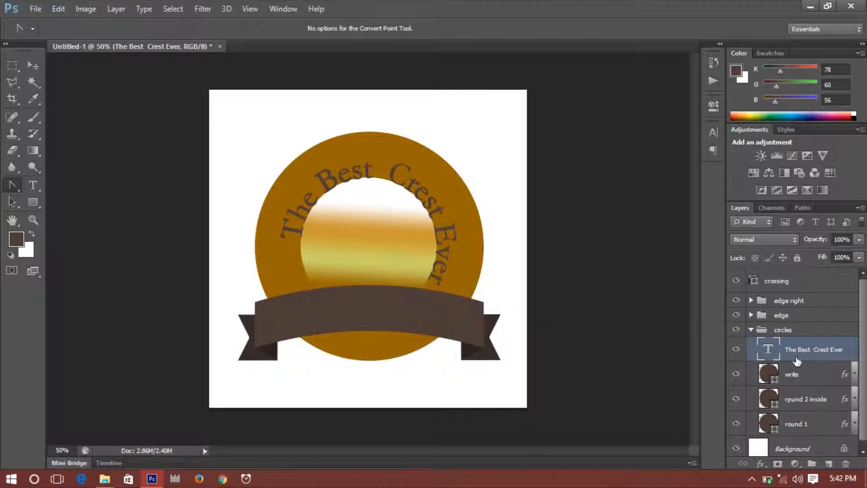
Show the transform controls and rotate the curved text by -15° to centre it over the inner circle.
click(33, 65)
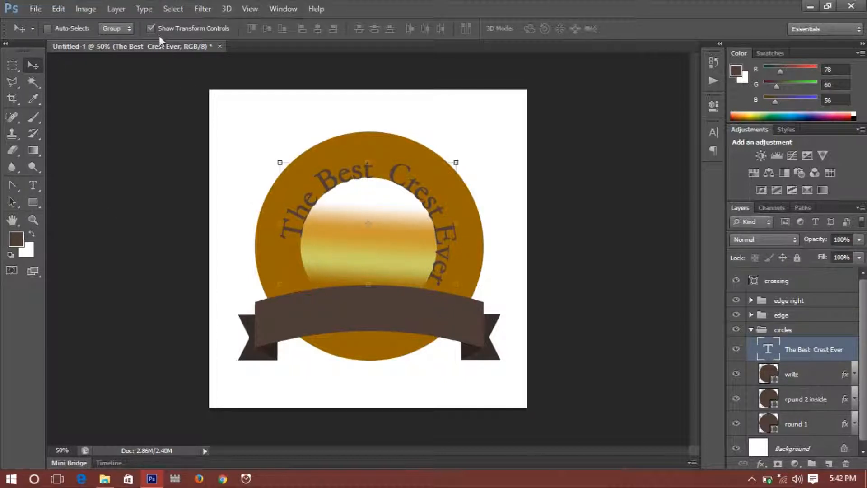
click(32, 185)
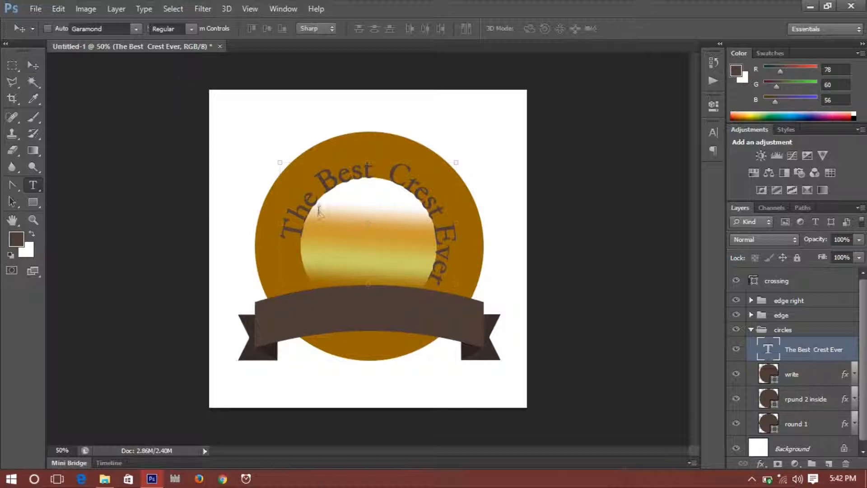
click(304, 217)
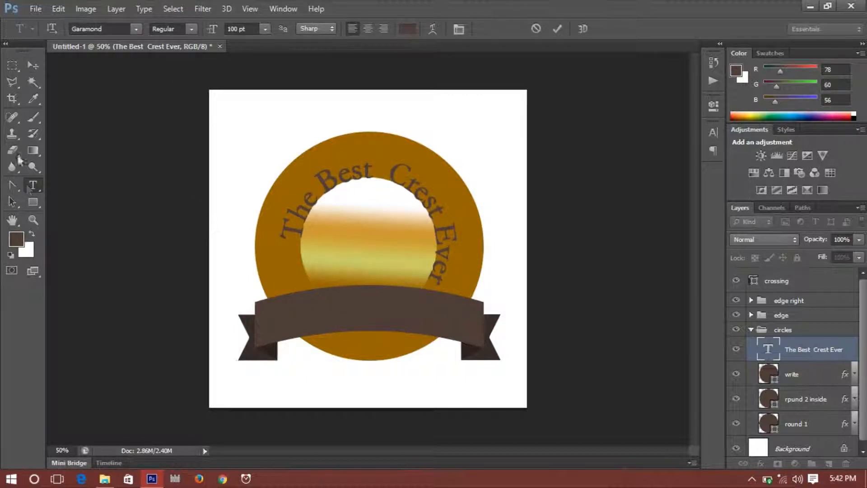
click(34, 68)
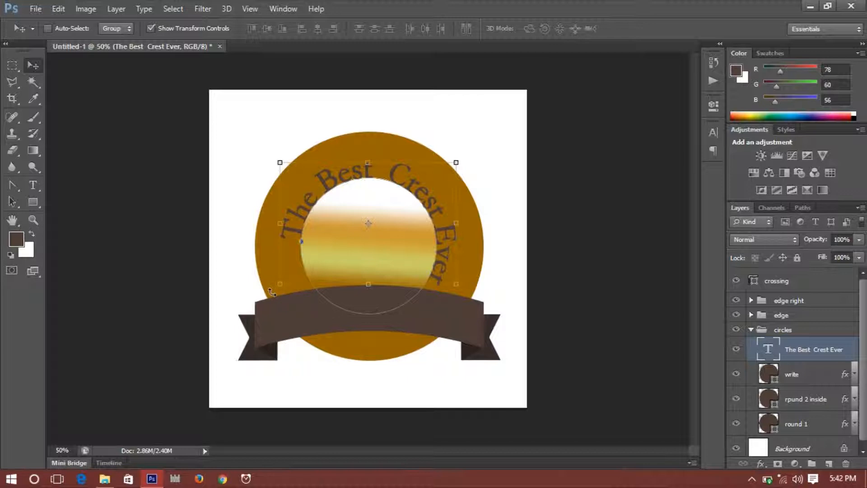
click(272, 293)
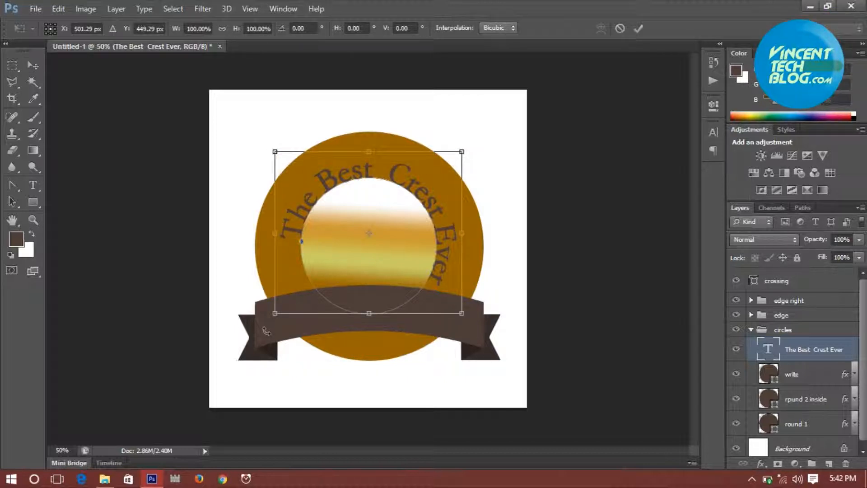
drag(267, 333, 277, 352)
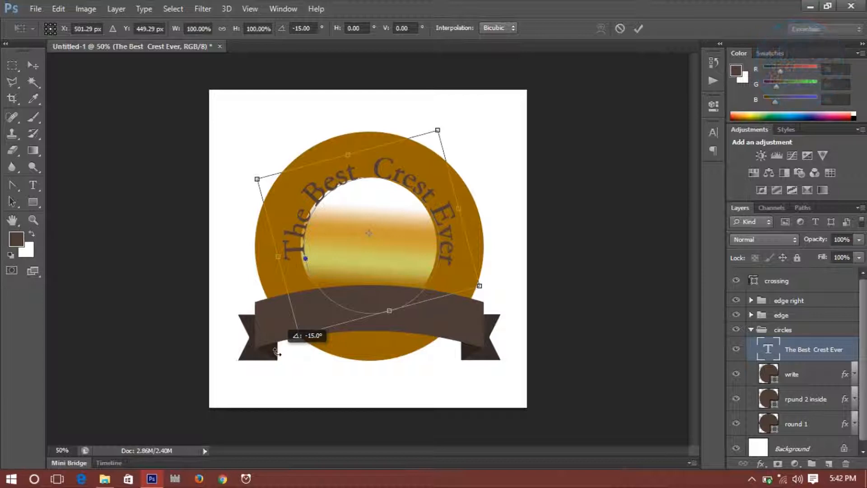
drag(276, 352, 276, 352)
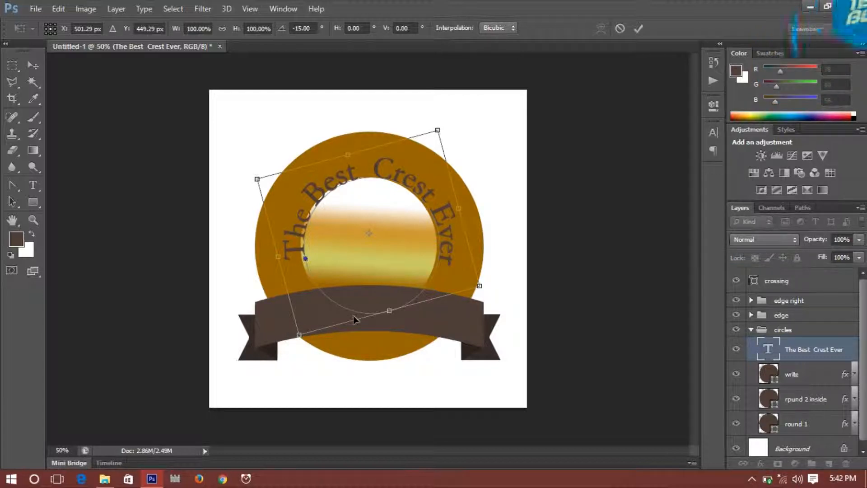
Nudge the rotated text horizontally to X 489.29 px so it follows the inner circle, and apply the transformation.
key(Left)
key(Left)
key(Left)
key(Left)
key(Left)
key(Left)
key(Left)
key(Left)
key(Left)
key(Left)
key(Left)
key(Left)
key(Left)
key(Left)
key(Left)
key(Left)
key(Left)
key(Left)
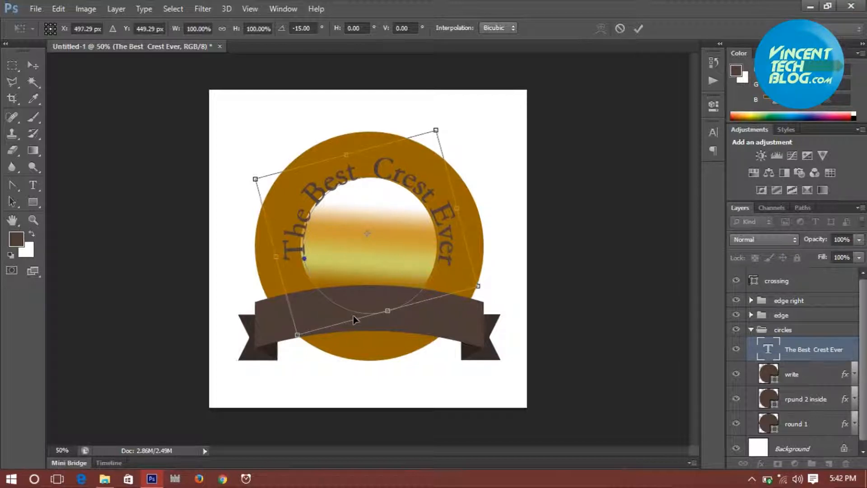
key(Right)
key(Right)
key(Right)
key(Right)
key(Right)
key(Right)
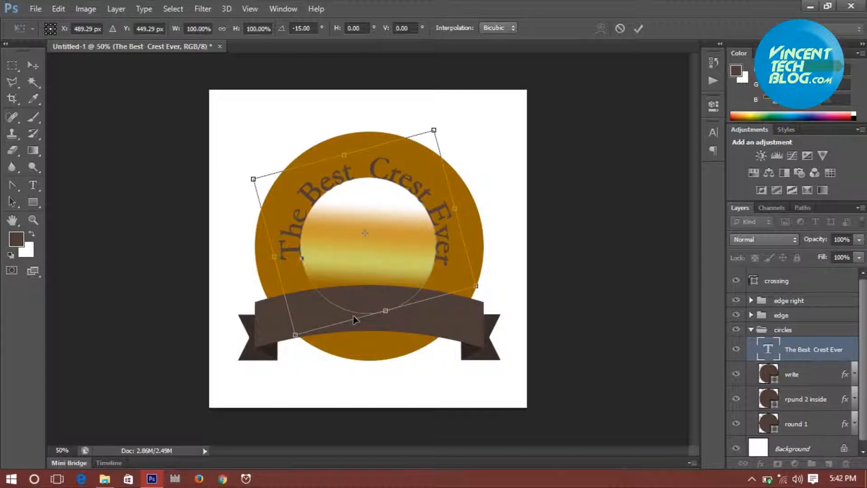
key(Return)
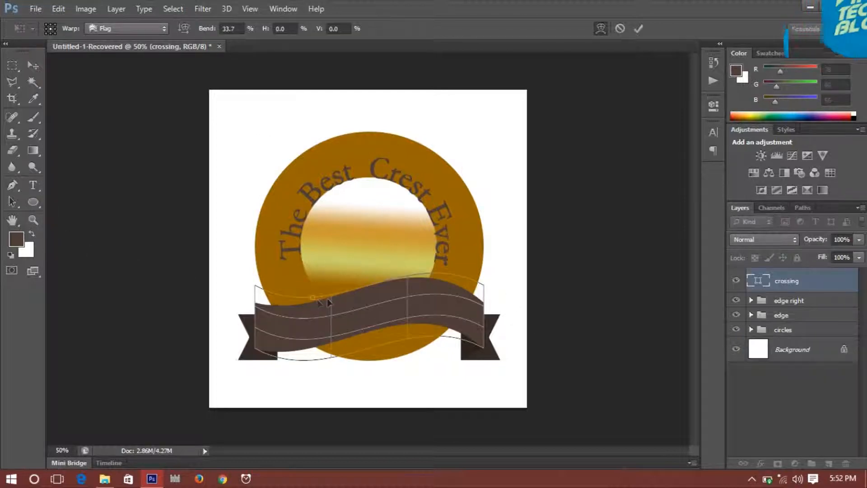
Bend the crossing banner into a wave using the Flag warp at -22% bend and apply the transformation.
drag(328, 303, 360, 285)
key(v)
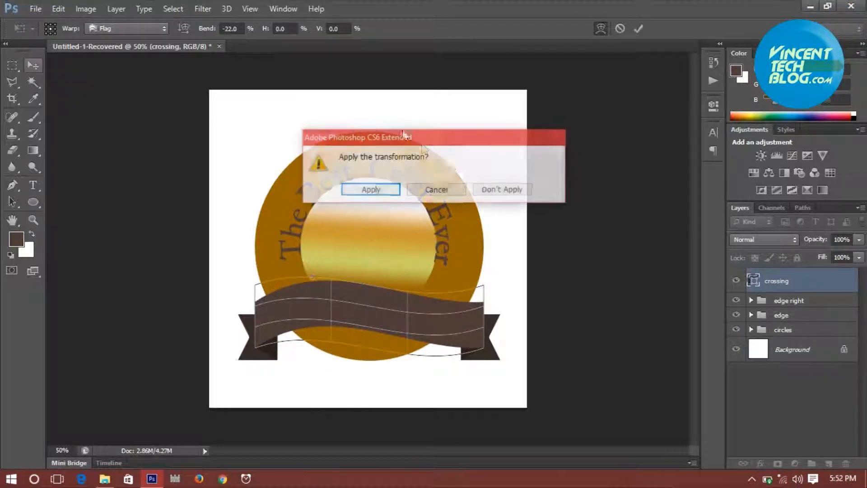
click(392, 190)
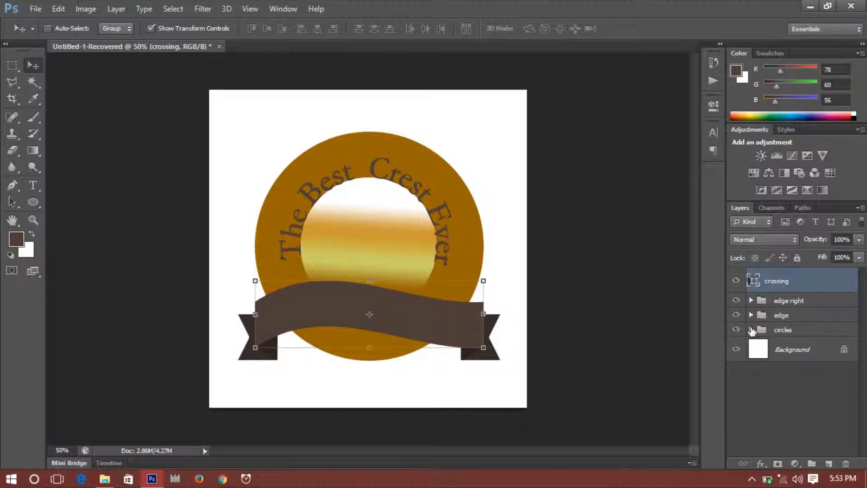
Delete the crossing banner shape and draw a new rectangle about 648 × 130 px between the ribbon tails.
key(Delete)
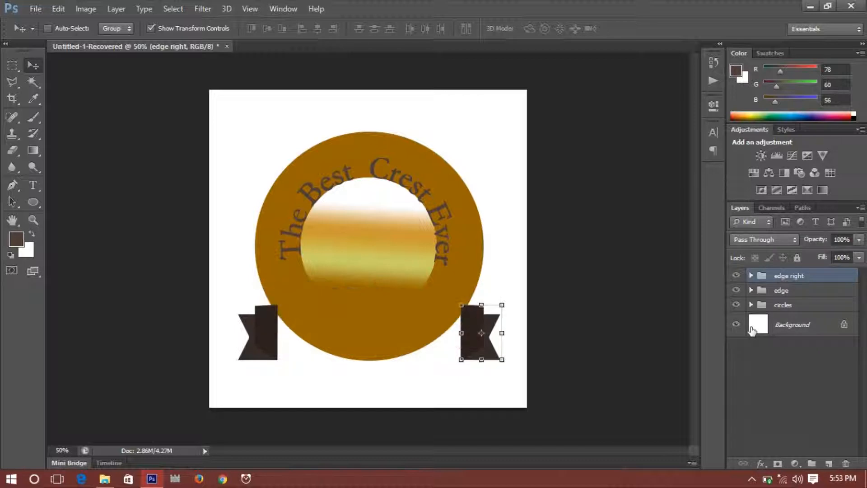
drag(33, 204, 53, 218)
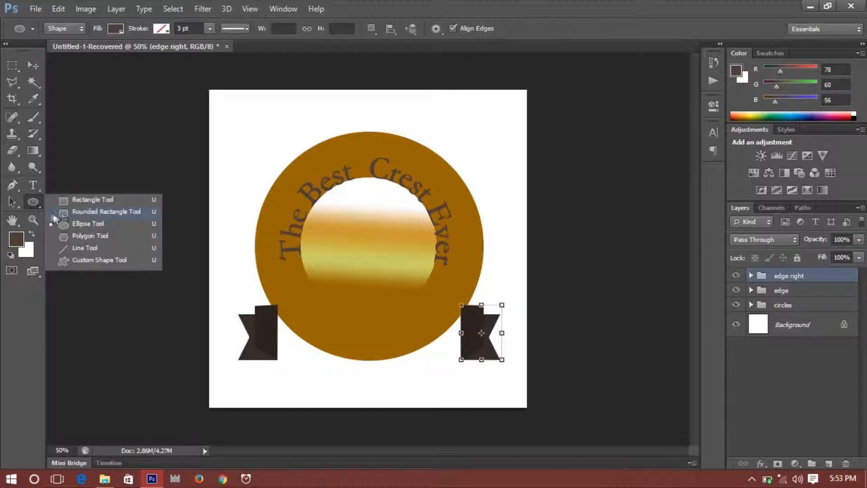
click(64, 200)
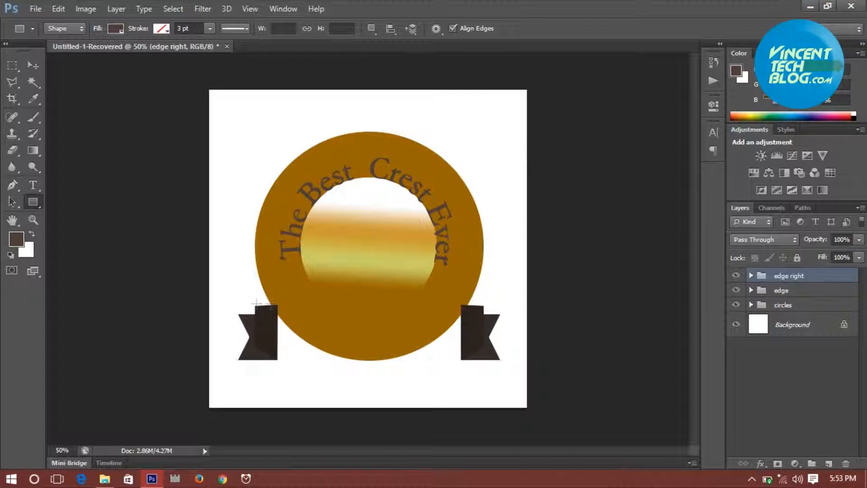
drag(277, 305, 483, 346)
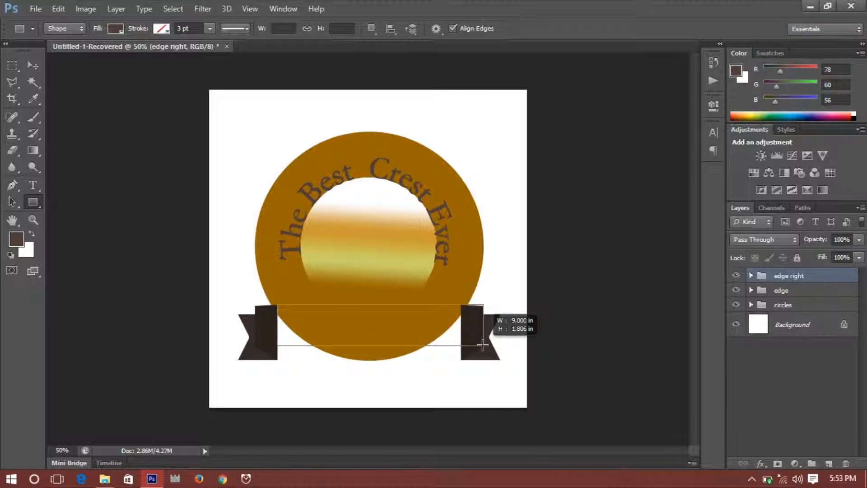
drag(483, 345, 484, 345)
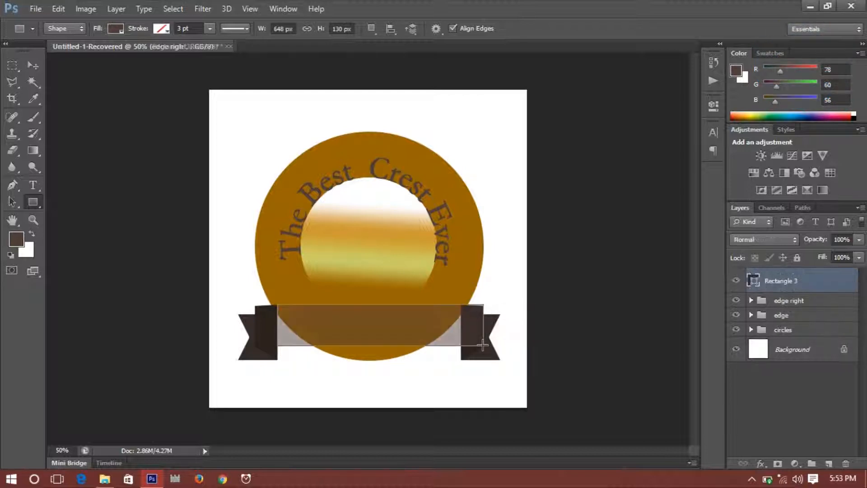
Stretch the new rectangle to 110.8% width so it reaches the outer fold of the left tail, and apply the transformation.
click(31, 66)
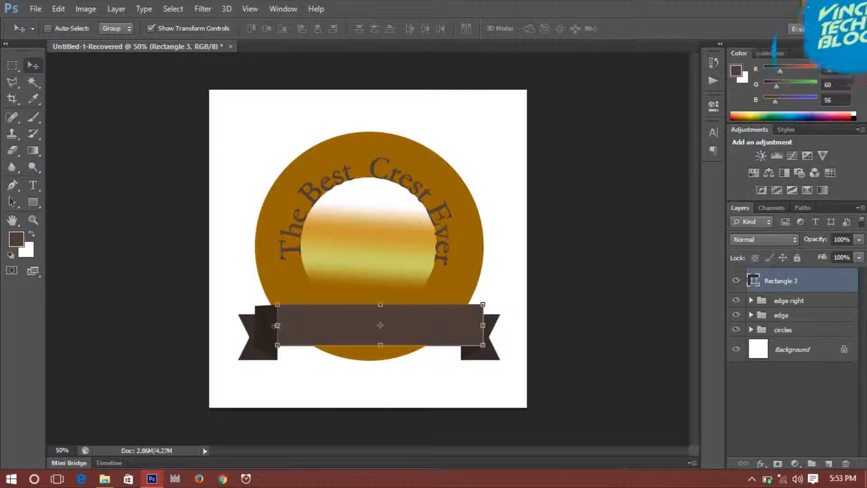
drag(278, 325, 255, 324)
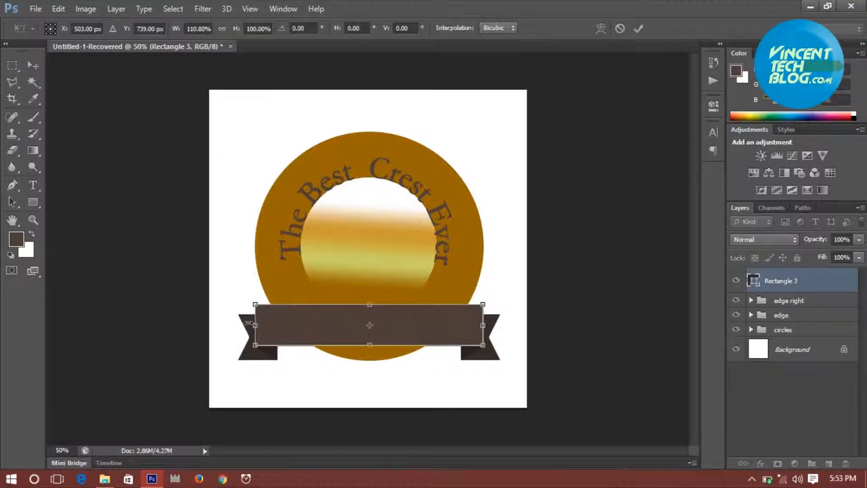
key(Return)
Bend the new banner rectangle into a wave using the Flag warp at -45.6% bend and apply the transformation.
click(60, 9)
mouse_move(178, 252)
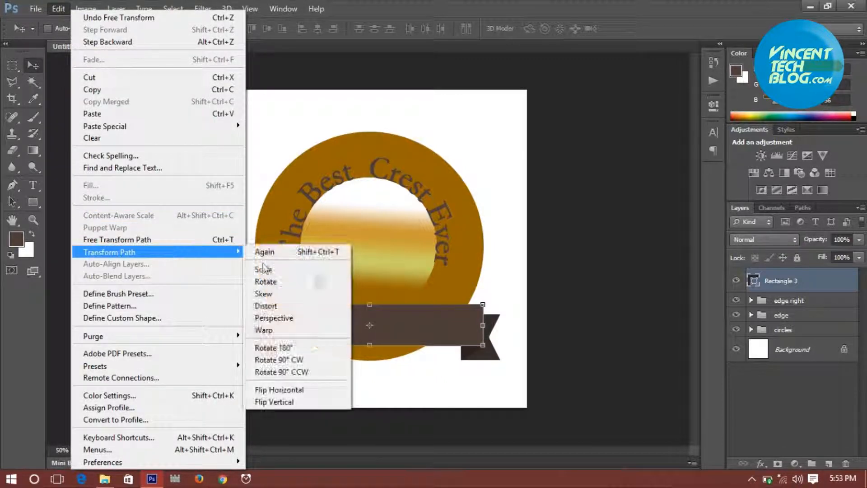
click(312, 330)
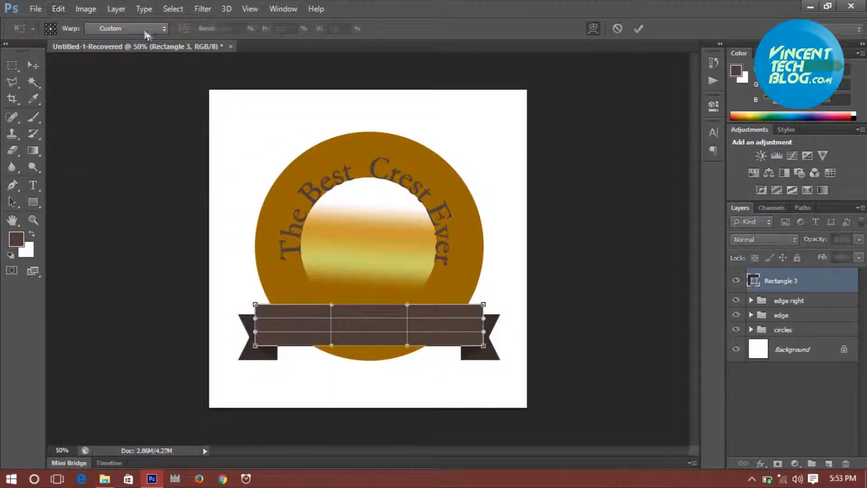
click(145, 30)
click(111, 174)
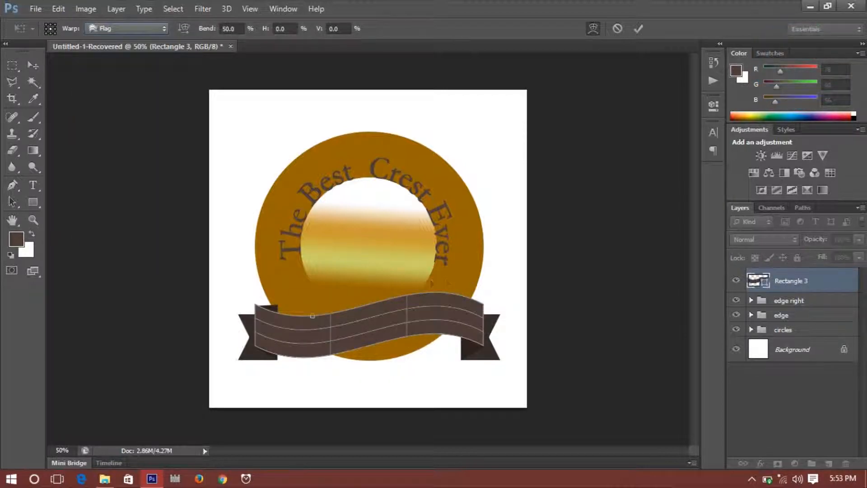
drag(311, 317, 307, 289)
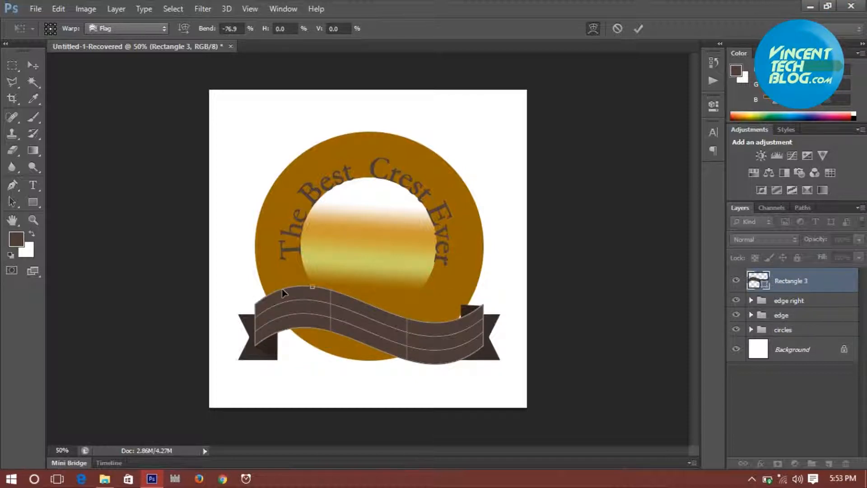
mouse_move(315, 292)
mouse_down()
mouse_move(314, 305)
mouse_move(310, 296)
mouse_up()
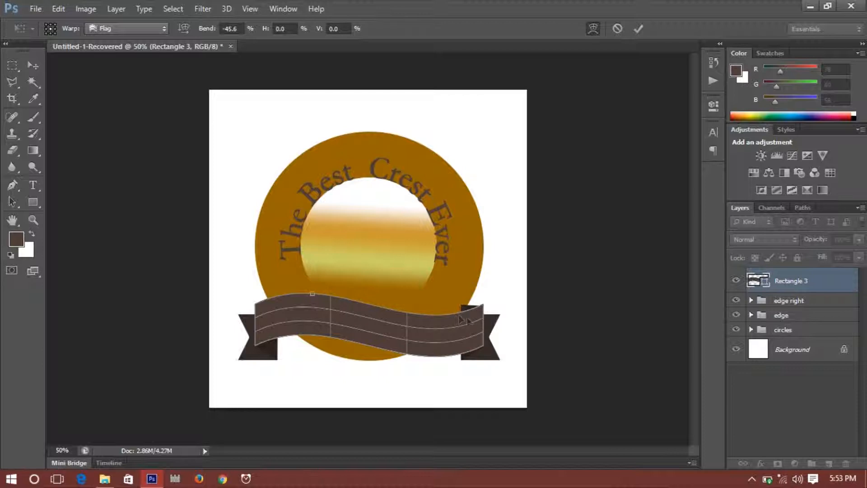
click(33, 66)
click(370, 190)
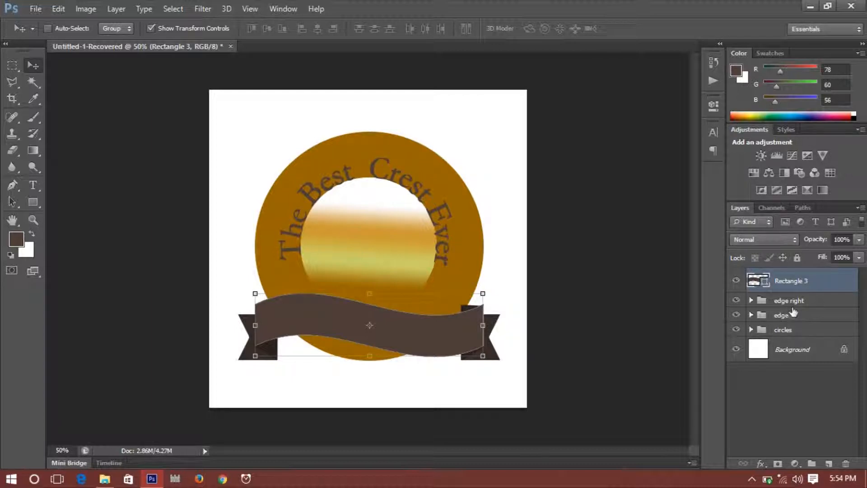
Move the edge right group below the circles group in the layer order.
click(793, 302)
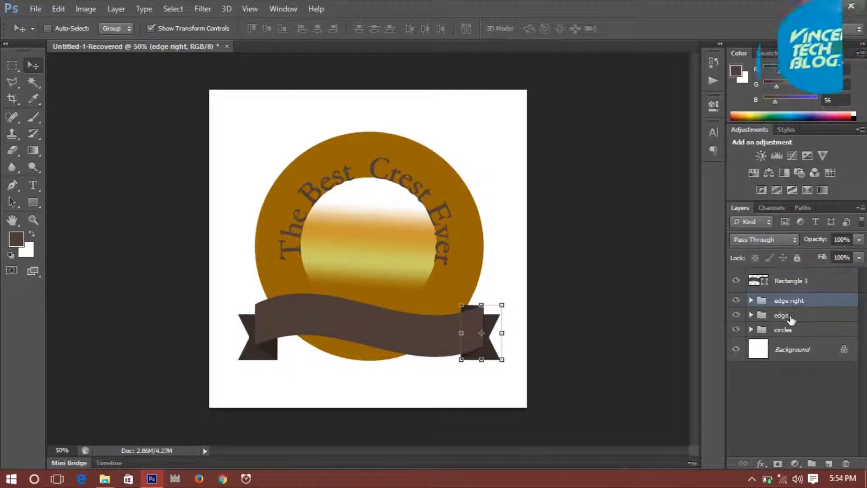
click(790, 317)
drag(792, 303, 796, 335)
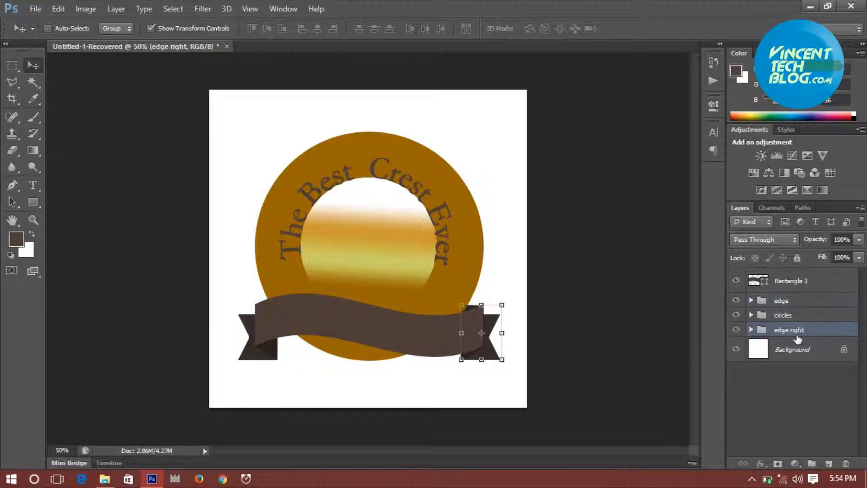
Hide the transform controls and shift the wavy Rectangle 3 banner slightly down to align it with the ribbon tails.
click(195, 29)
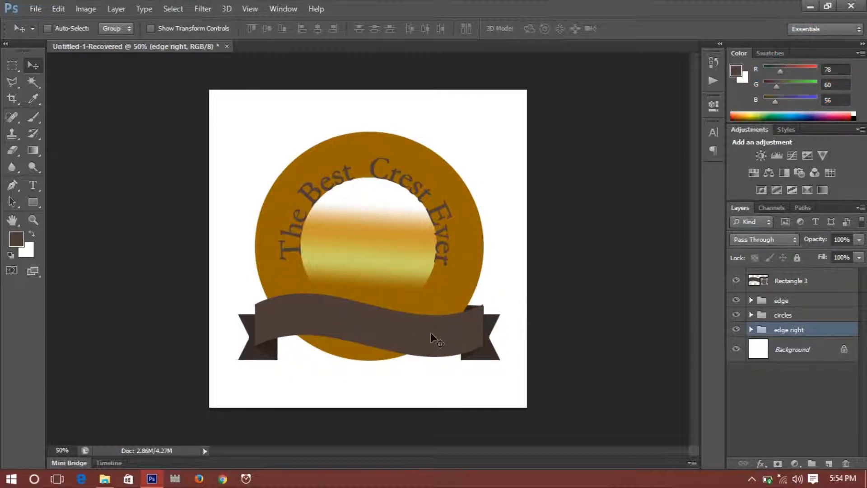
ctrl+click(794, 287)
click(795, 288)
drag(417, 346, 419, 351)
key(Up)
key(Up)
key(Up)
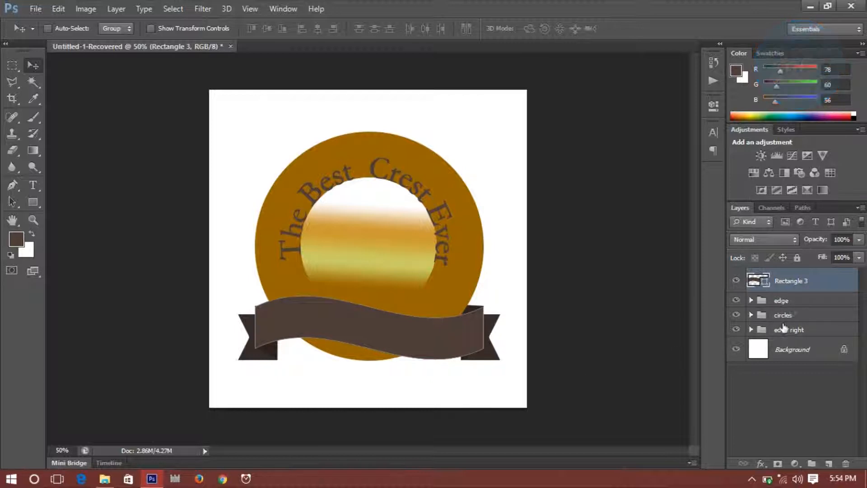
Show the transform controls for the curved text in the circles group and scale it to about 113.5%.
click(752, 315)
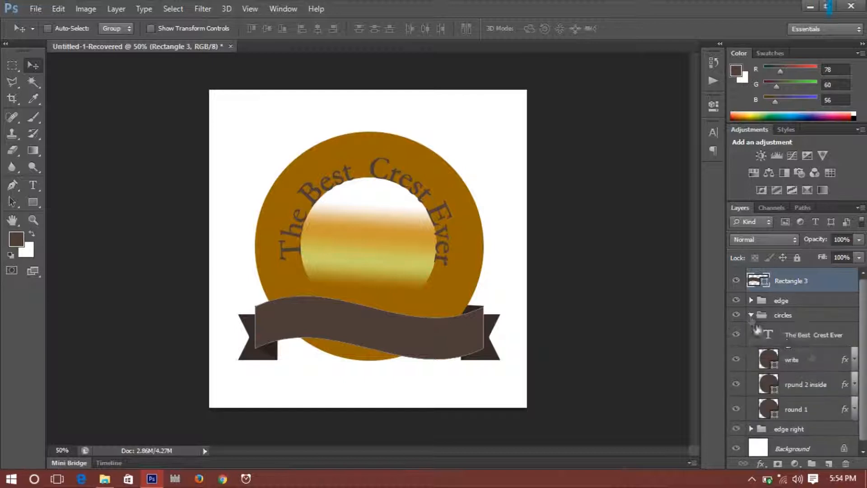
click(803, 342)
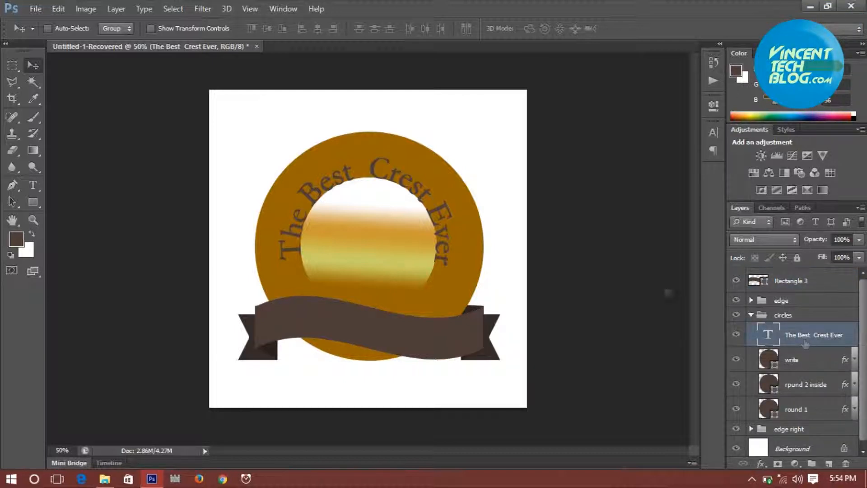
click(150, 28)
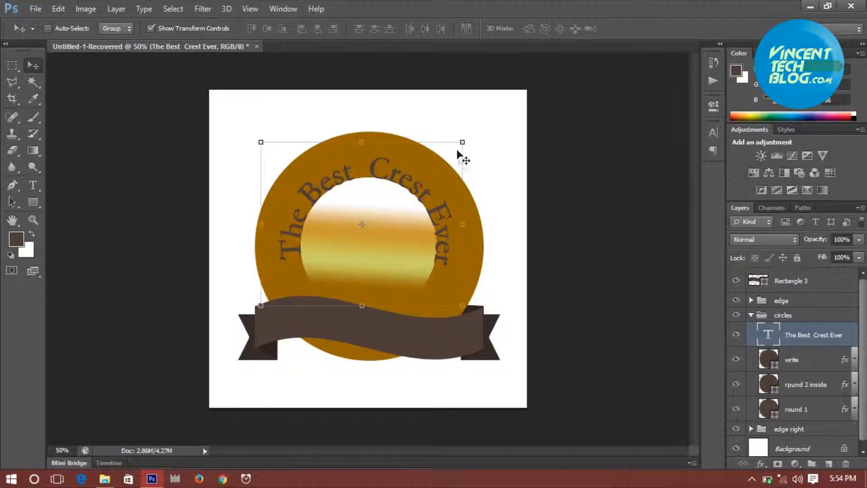
drag(462, 142, 497, 109)
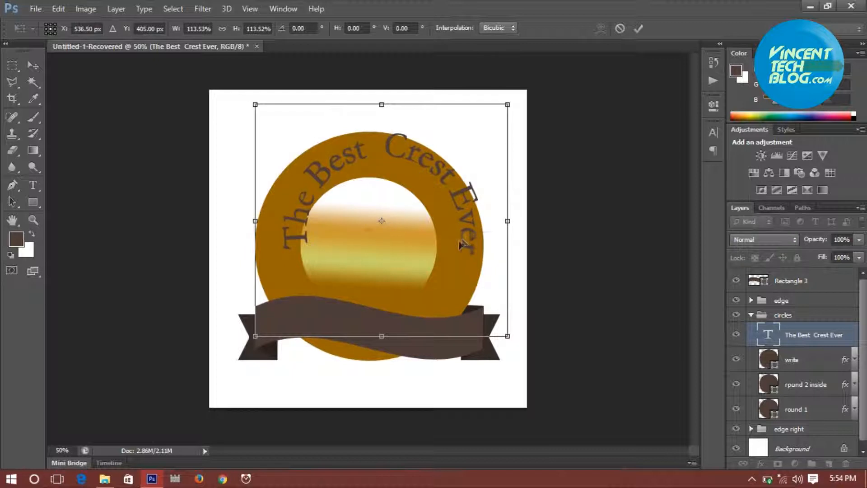
Centre the enlarged curved text on the brown ring at X 487.50 px, Y 445.00 px, and apply the transformation.
drag(469, 230, 457, 247)
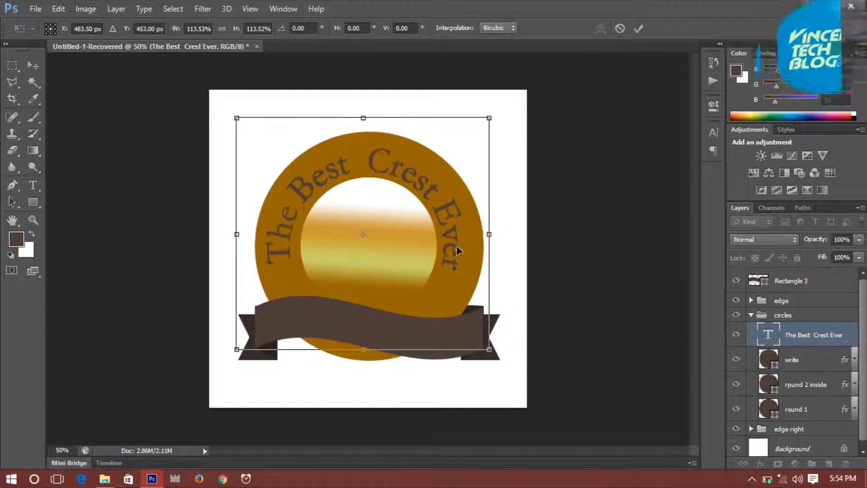
key(Right)
key(Right)
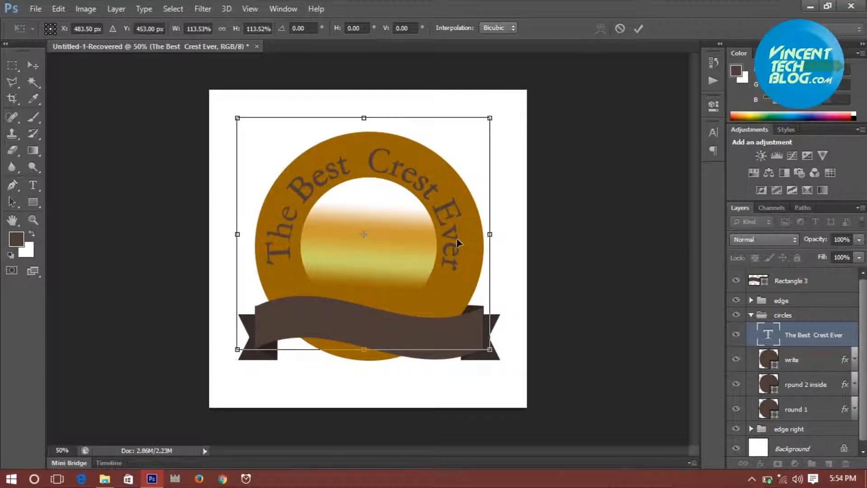
key(Up)
key(Up)
key(Up)
key(Up)
key(Up)
key(Up)
key(Up)
key(Up)
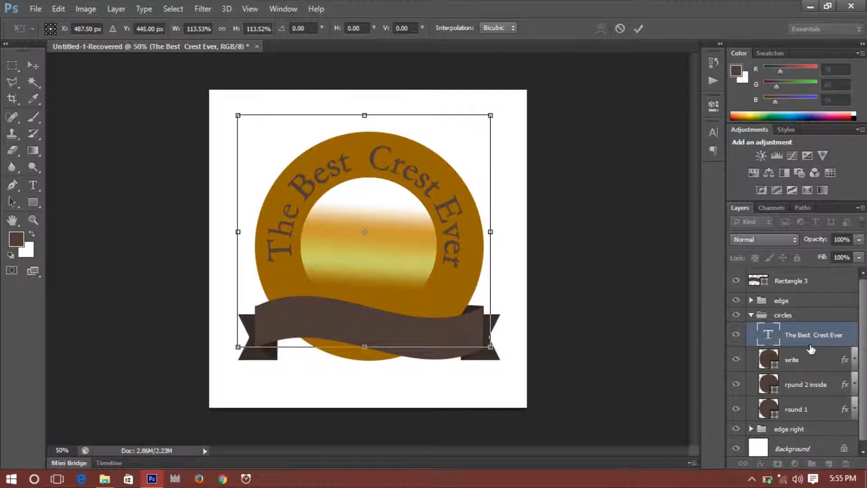
key(Return)
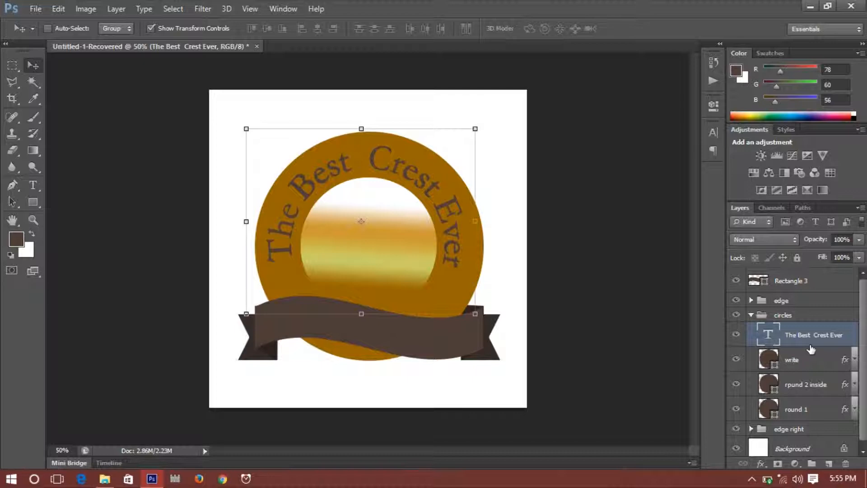
Add a white Color Overlay at 100% opacity to the curved text layer.
double_click(811, 345)
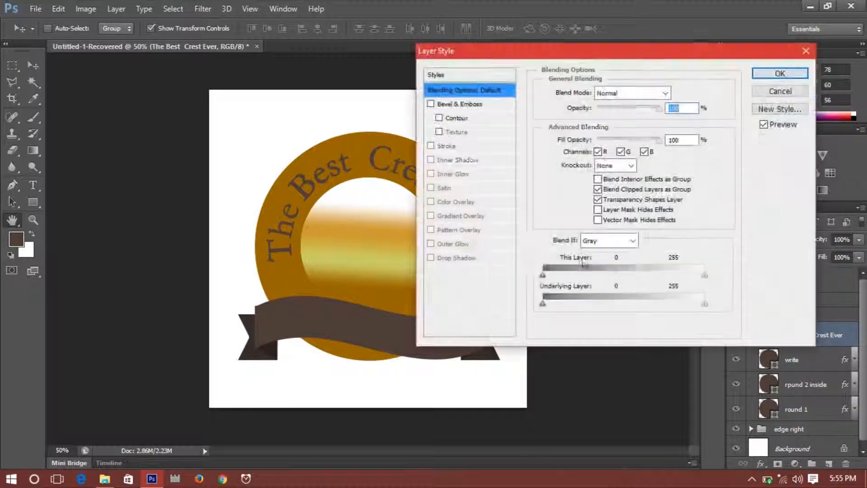
click(460, 203)
click(677, 93)
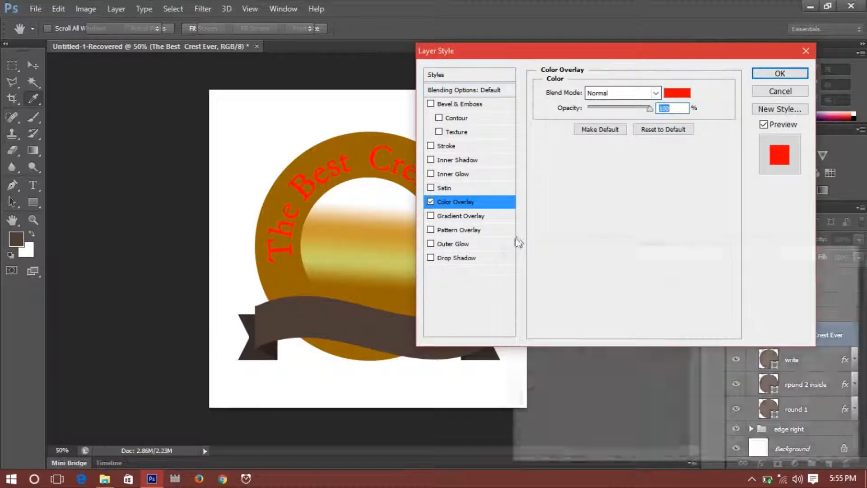
click(518, 280)
click(819, 271)
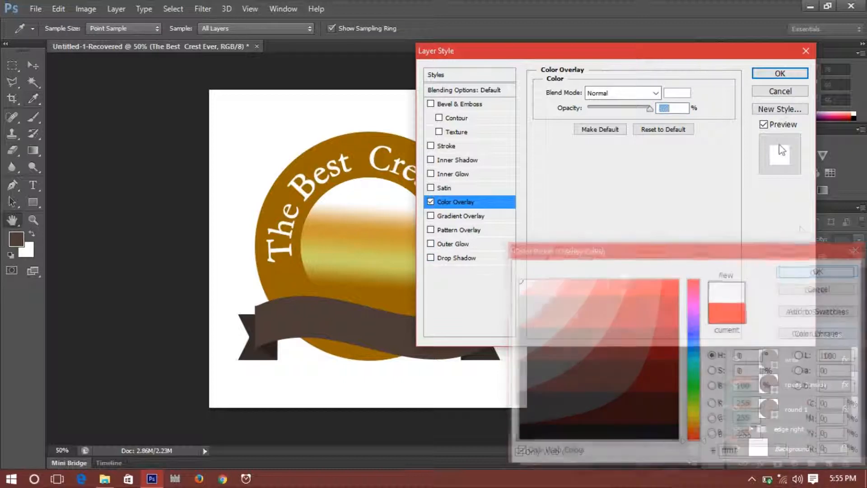
click(780, 75)
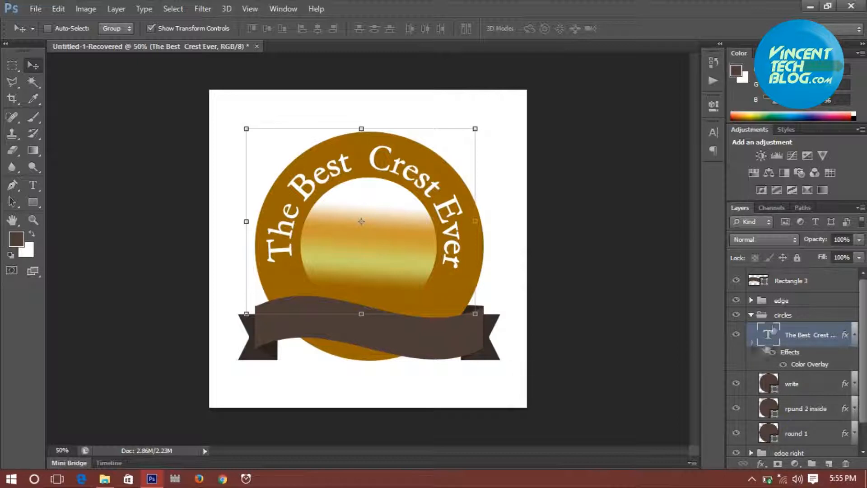
Collapse the circles group, duplicate the Rectangle 3 banner and offset the copy downward over the original.
click(750, 317)
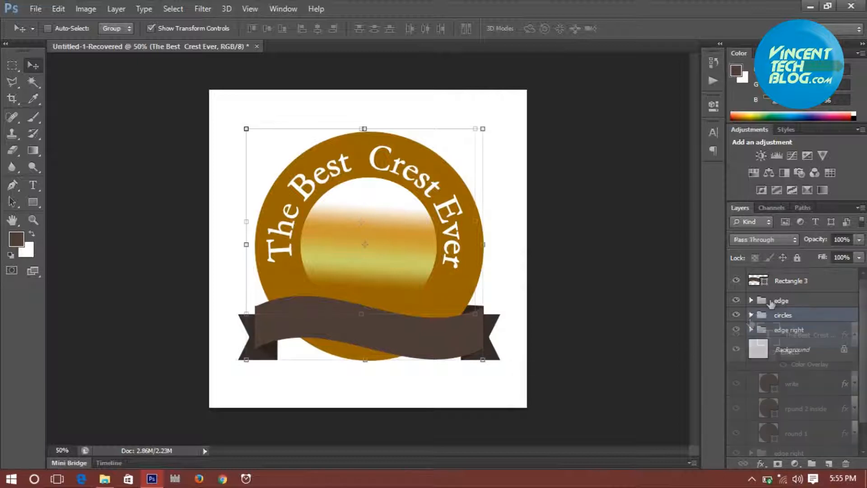
click(792, 284)
key(ctrl+j)
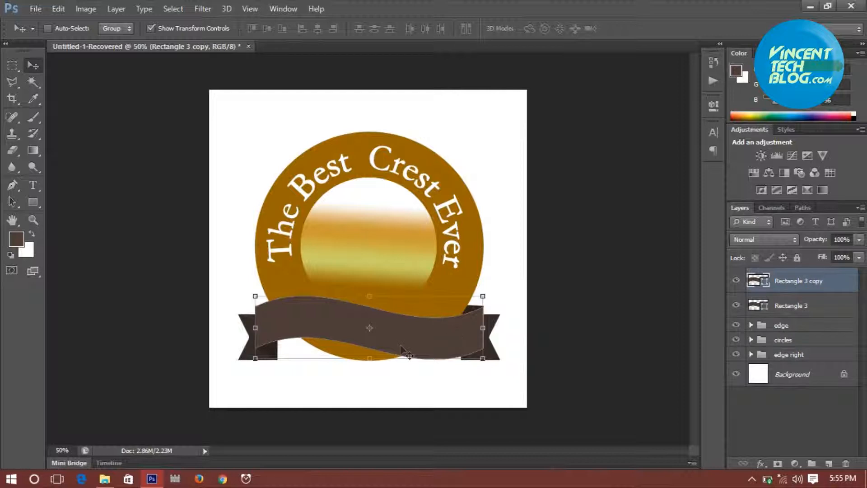
drag(401, 358, 409, 374)
key(Down)
key(Left)
key(Down)
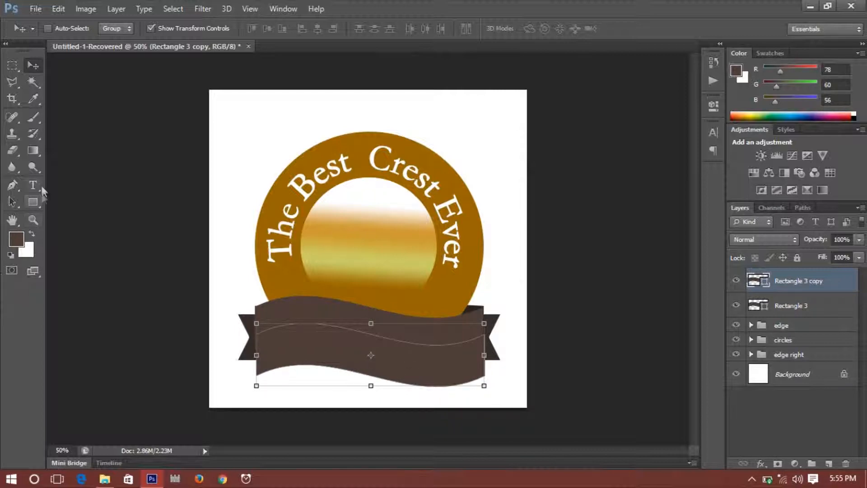
Add text along the upper edge path of the banner copy and set its size to 60 pt.
click(270, 329)
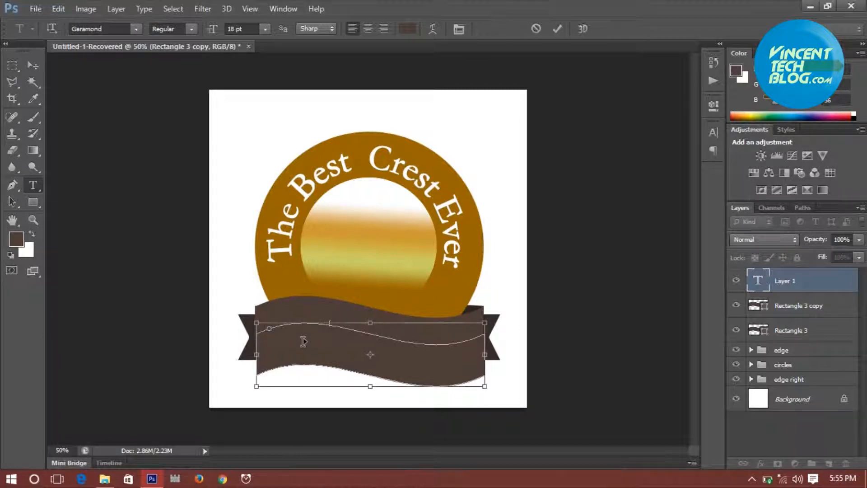
key(ctrl+a)
click(265, 29)
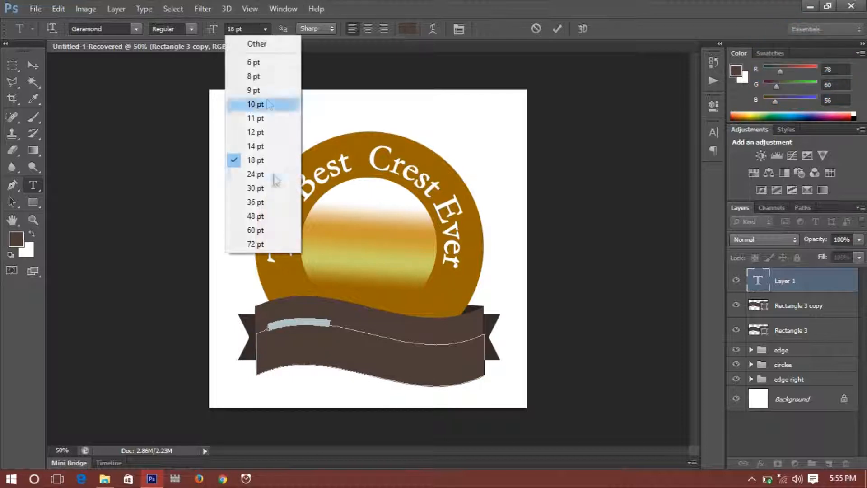
click(271, 232)
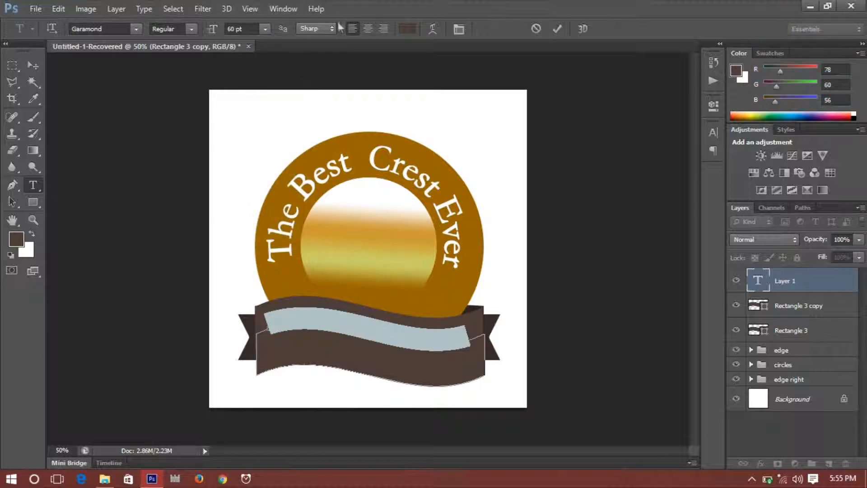
Change the selected banner text's color to a very light pink and commit the text edit.
click(410, 30)
click(560, 334)
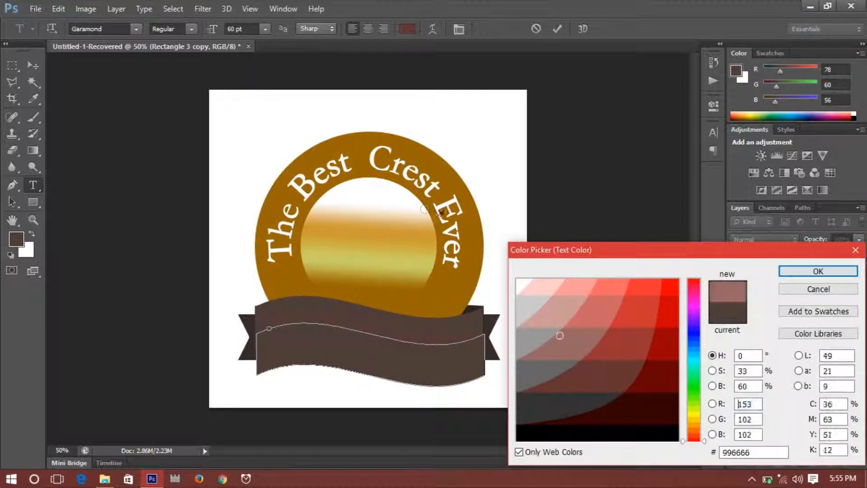
click(529, 290)
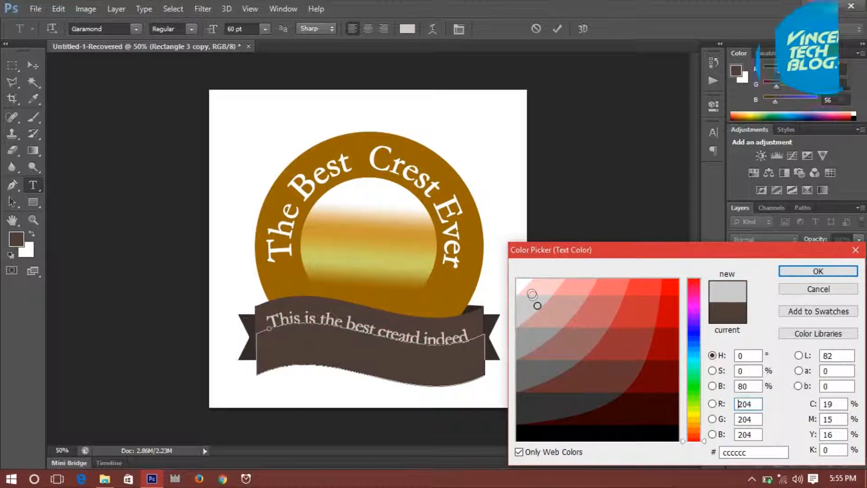
click(806, 272)
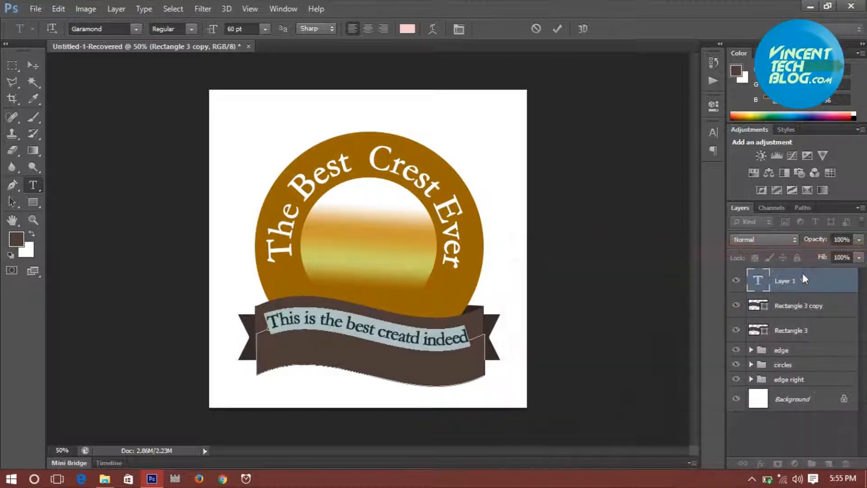
click(33, 65)
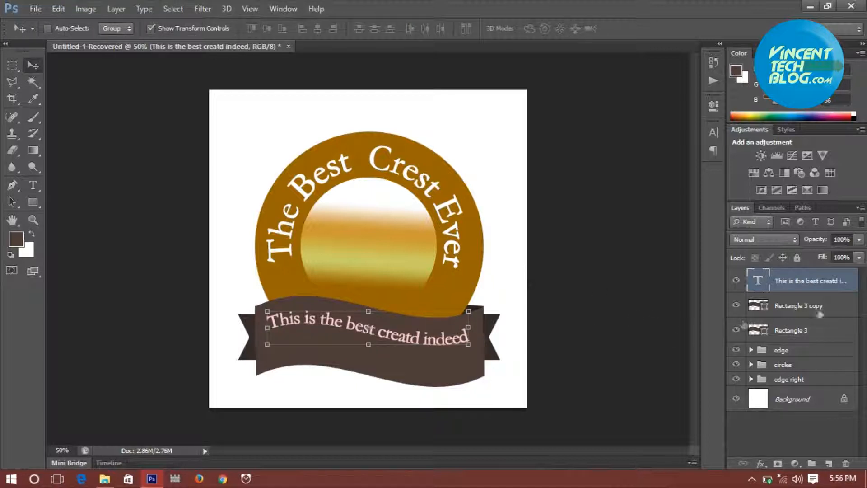
Hide the Rectangle 3 copy layer so only the original banner sits behind the text.
click(736, 306)
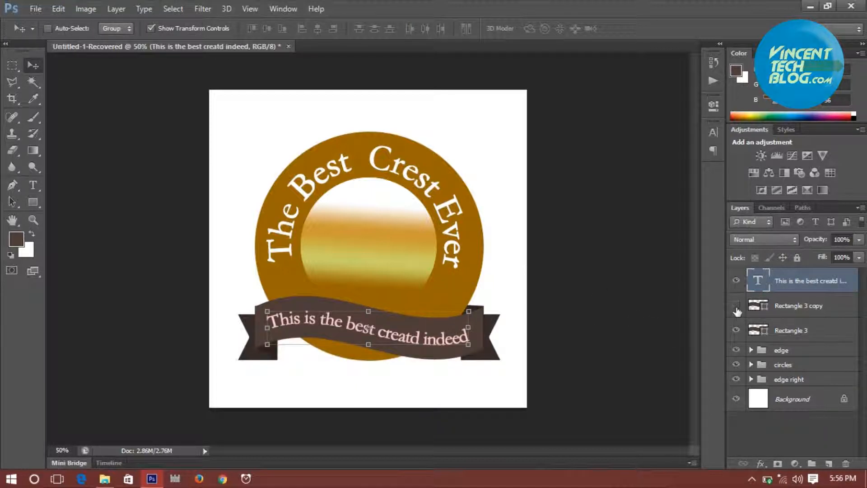
click(736, 307)
click(737, 307)
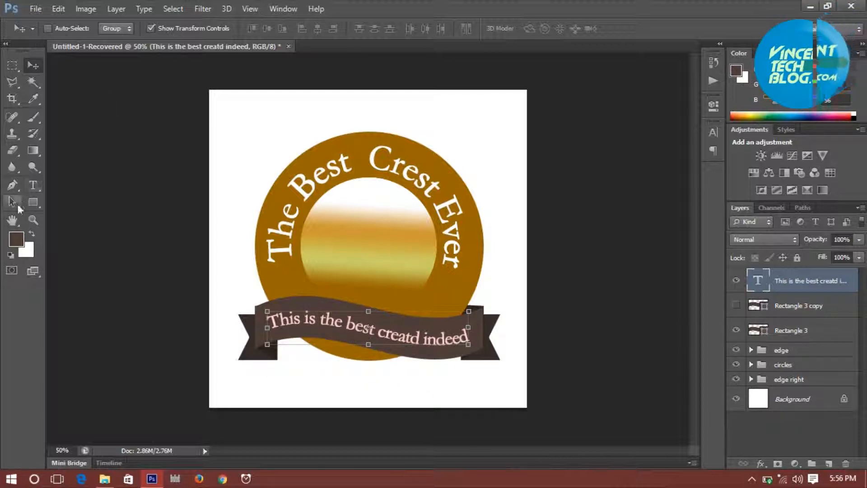
Try font sizes of 36 pt and 48 pt on the ribbon text "This is the best creatd indeed".
click(31, 190)
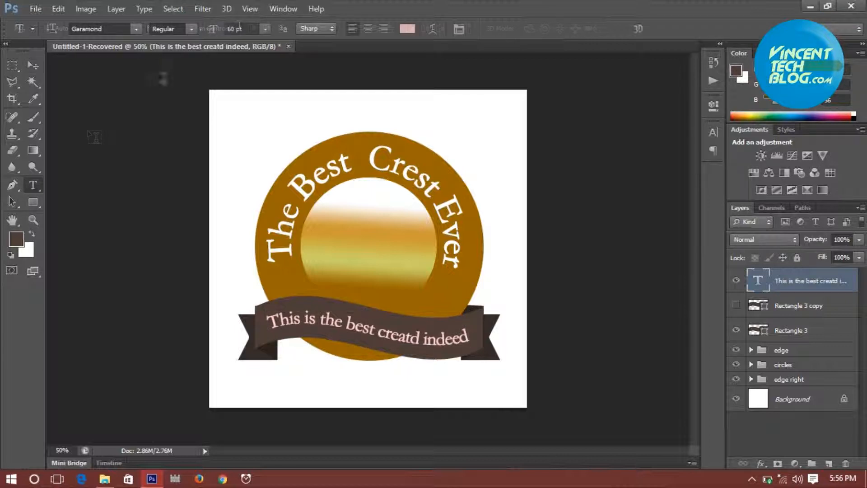
click(267, 29)
click(266, 28)
click(265, 28)
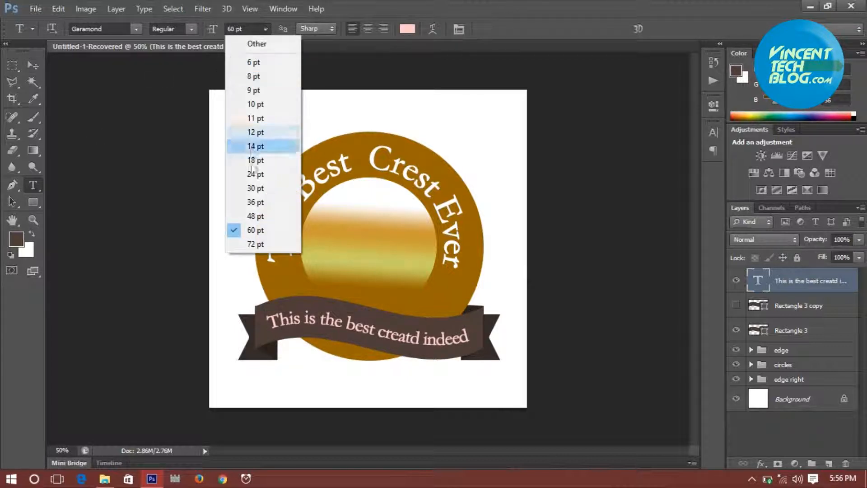
click(256, 202)
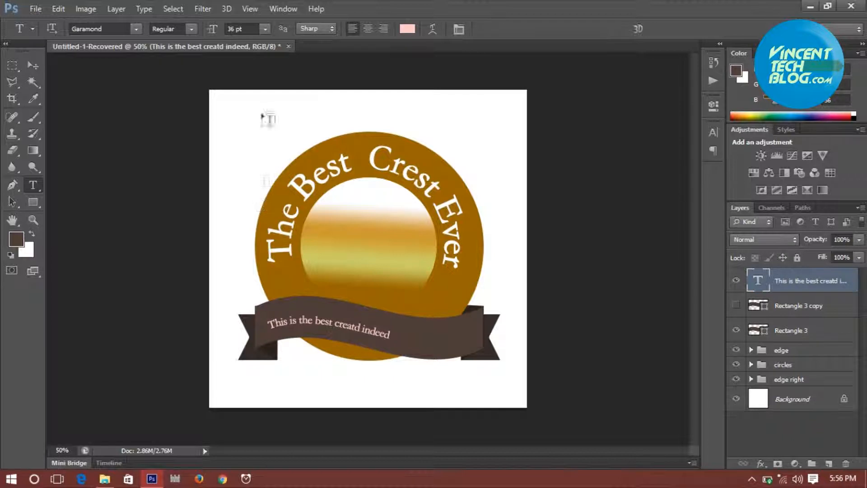
click(266, 28)
click(264, 214)
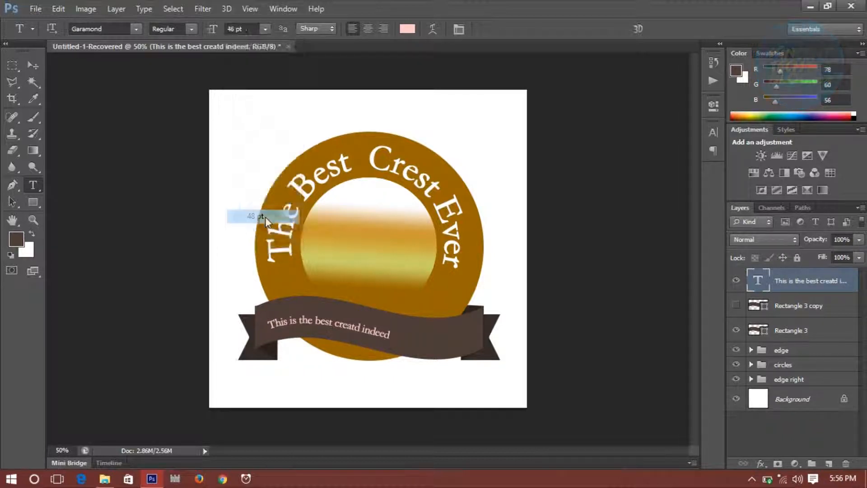
Try the High Tower Text and Microsoft New Tai Lue fonts on the ribbon text.
click(137, 29)
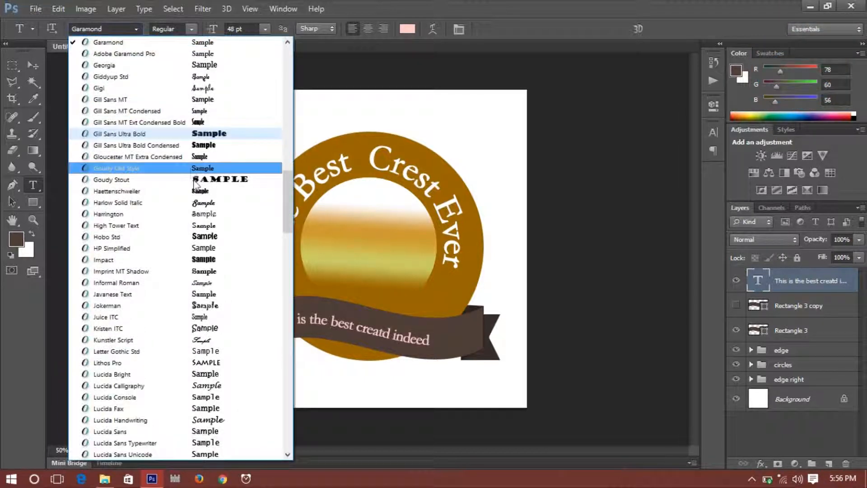
click(210, 225)
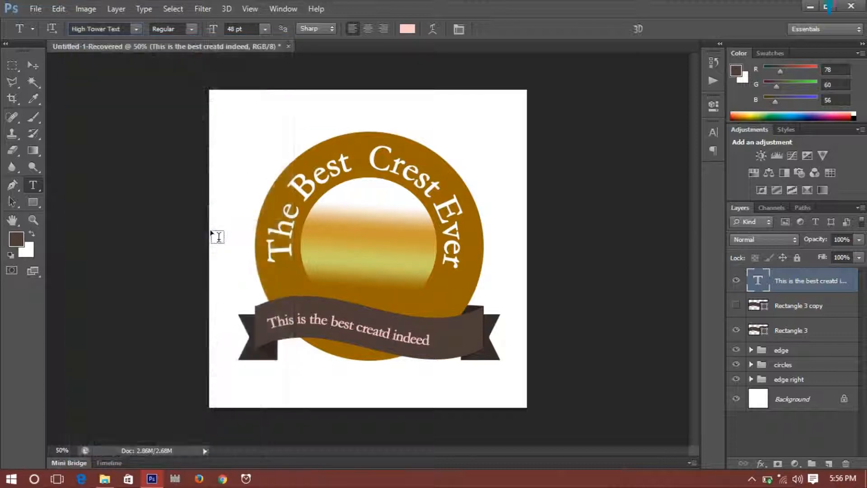
click(137, 29)
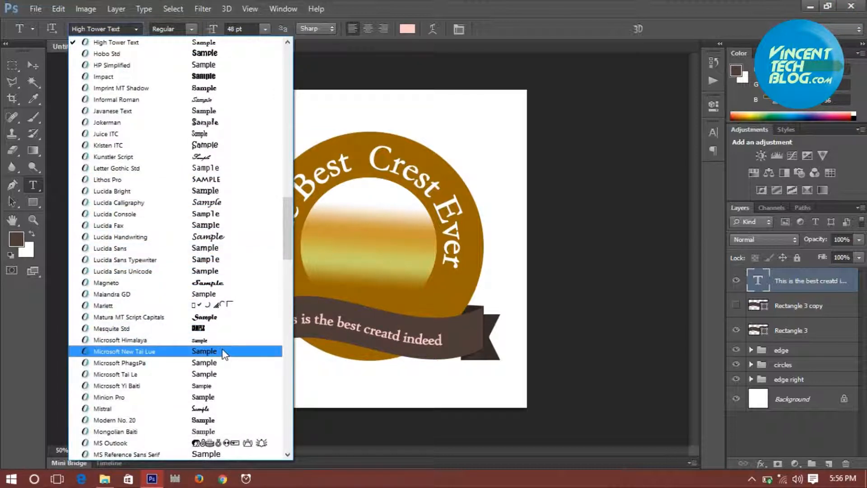
click(222, 350)
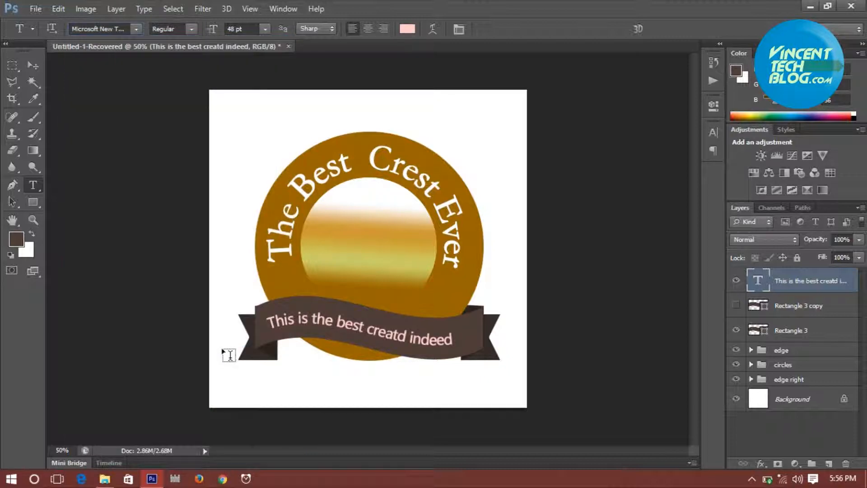
Set the ribbon text's font to Kunstler Script and its size to 90 pt.
click(137, 30)
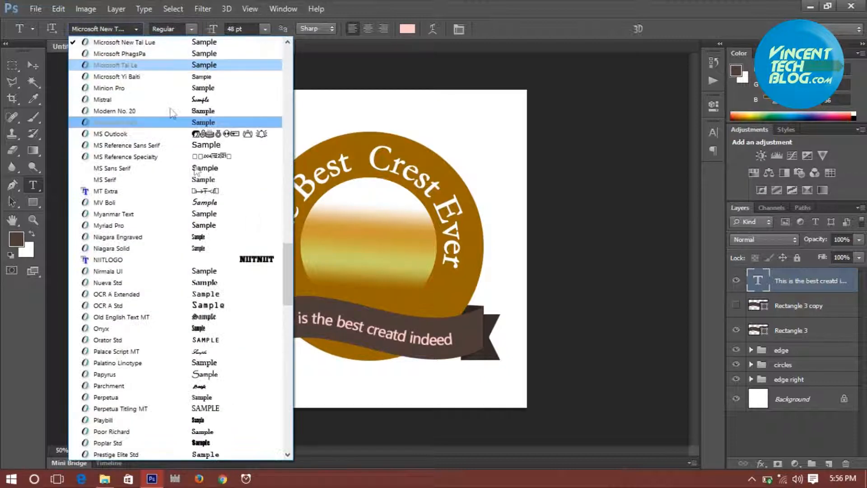
scroll(230, 149, up, 9)
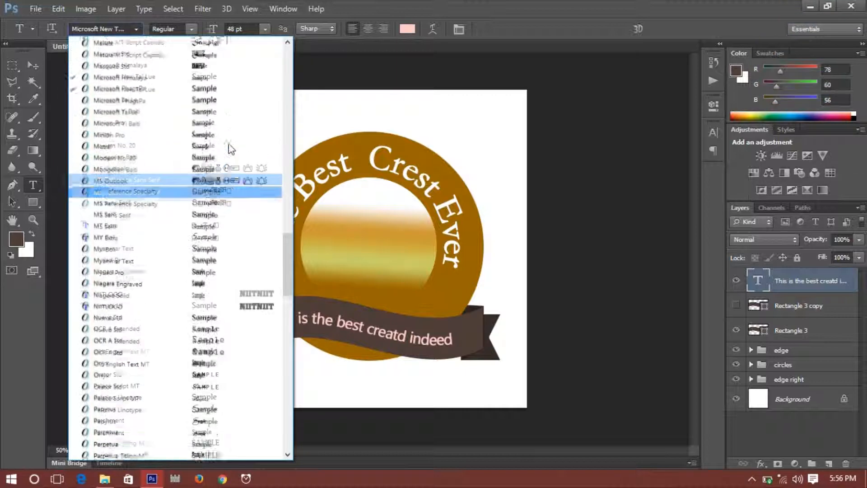
scroll(229, 148, up, 3)
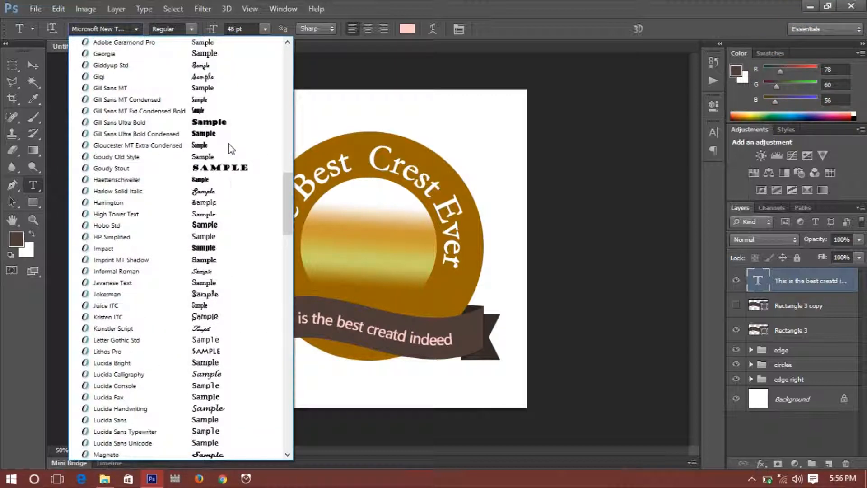
click(228, 229)
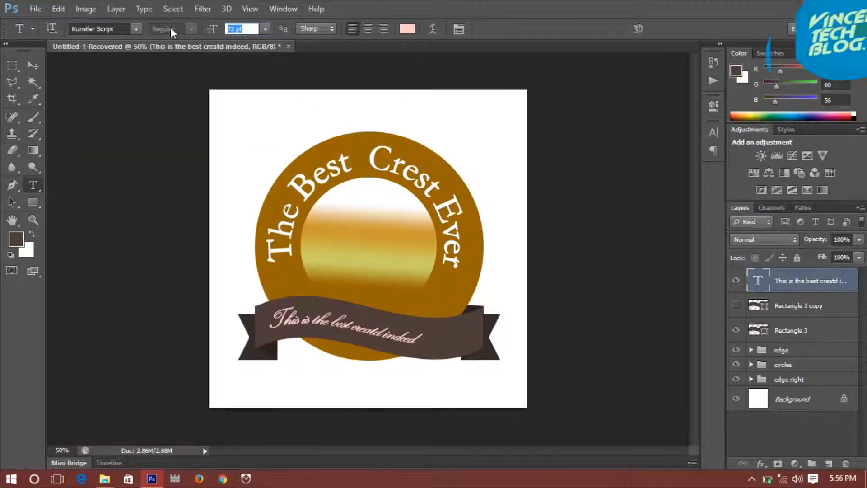
text(90)
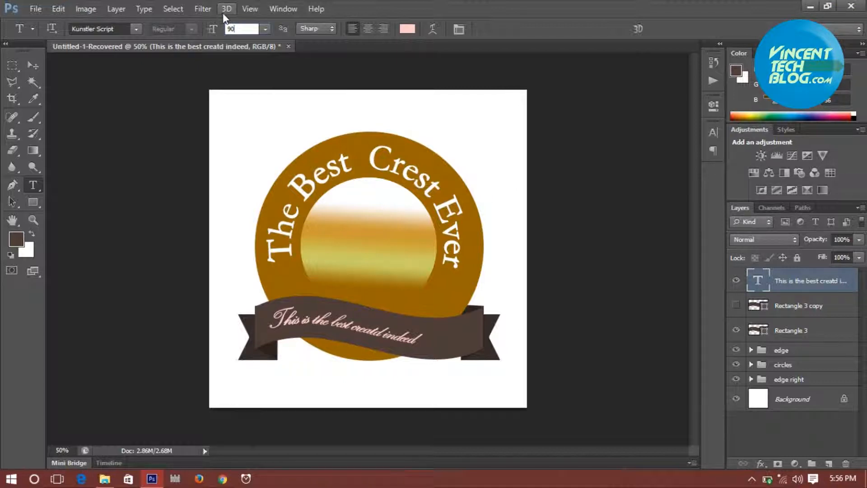
key(Return)
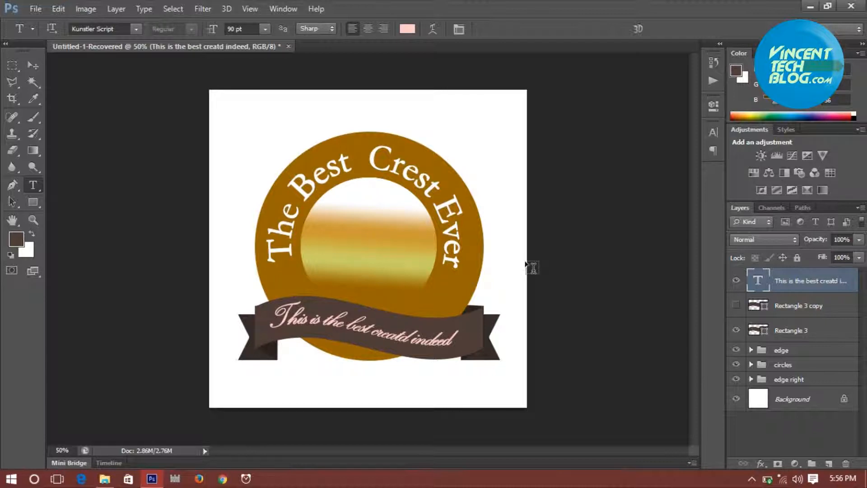
Enable a Gradient Overlay layer style on the Rectangle 3 ribbon layer.
click(820, 337)
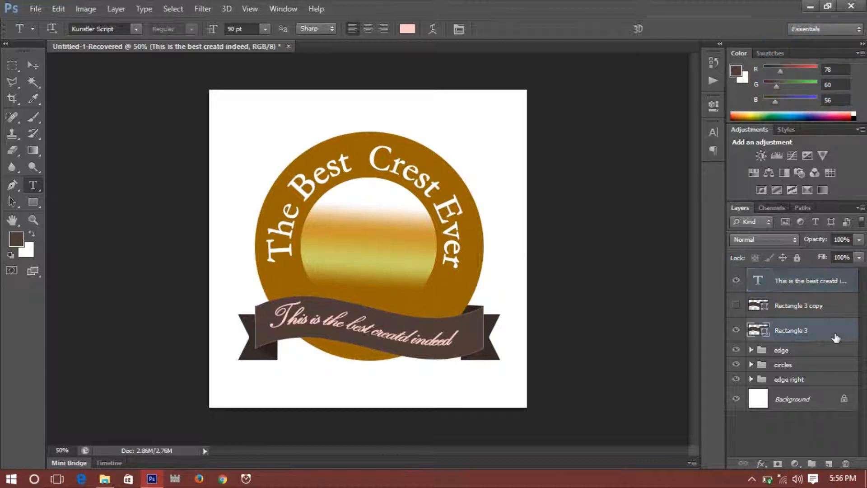
double_click(836, 338)
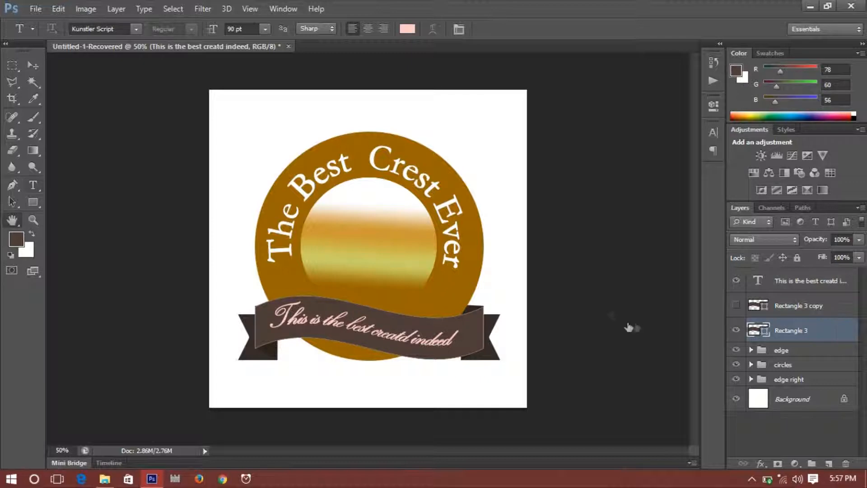
click(456, 216)
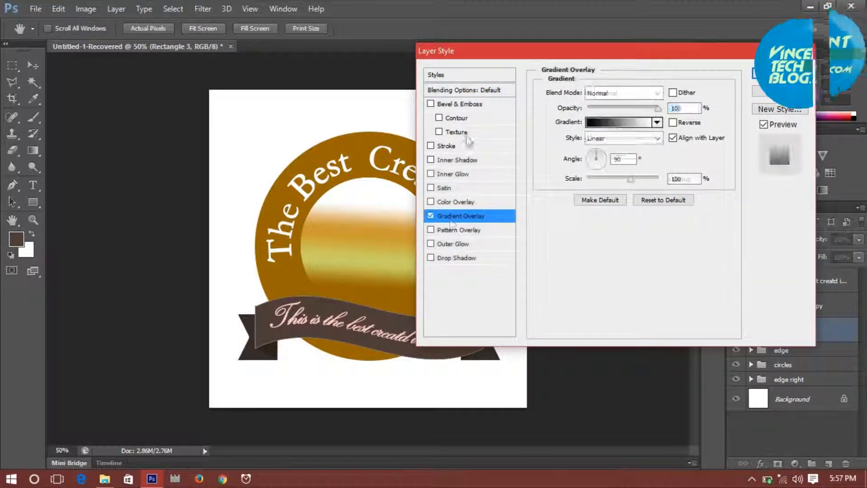
drag(479, 52, 621, 36)
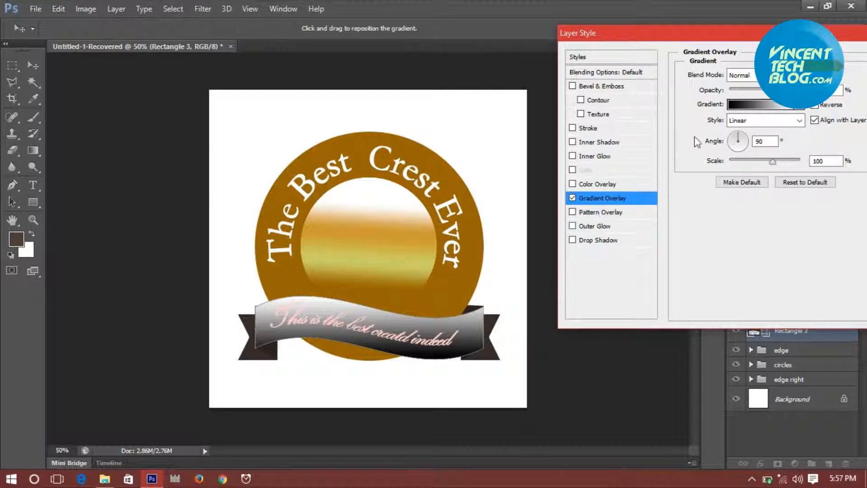
Set the overlay gradient's starting colour stop to 362d2b, sampled from the ribbon's dark tail, with web-only colours turned off.
click(744, 104)
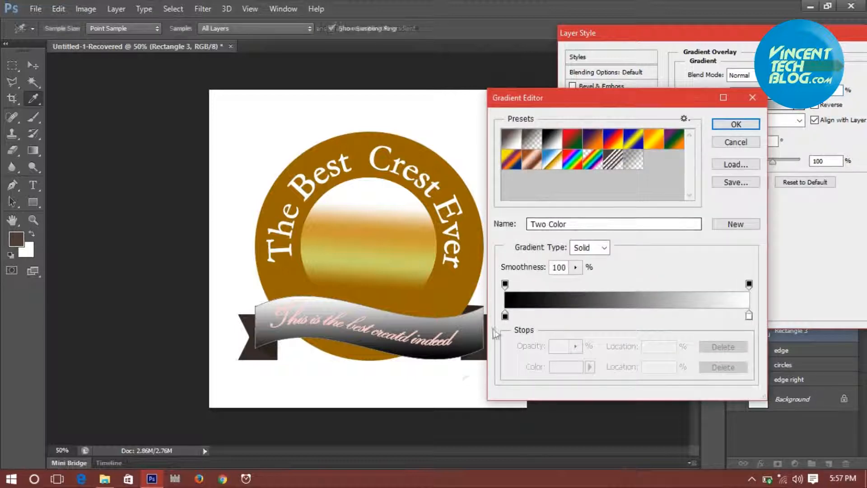
click(505, 315)
double_click(506, 316)
click(450, 319)
click(260, 355)
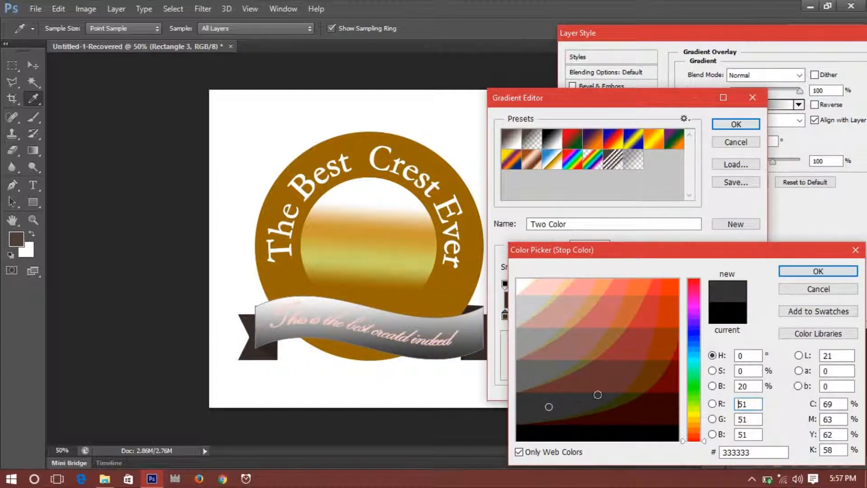
click(519, 452)
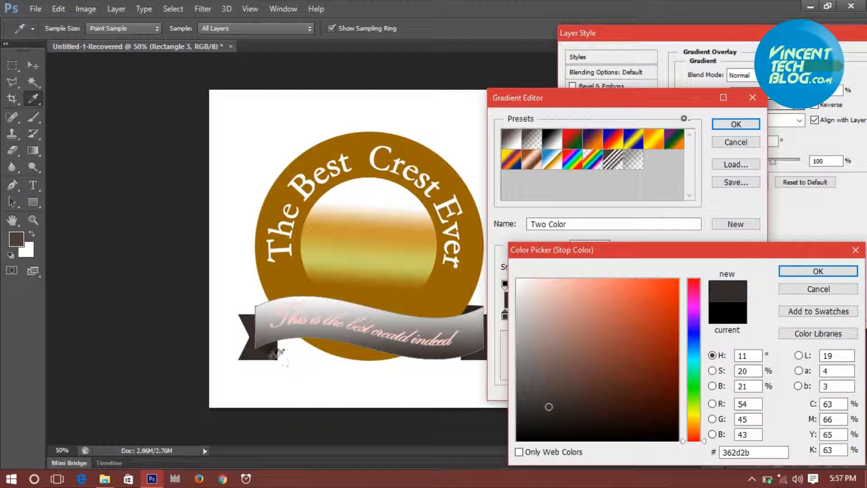
click(818, 271)
Set the overlay gradient's end colour stop to the grey-brown 726a68 and apply the layer style to the ribbon.
click(749, 315)
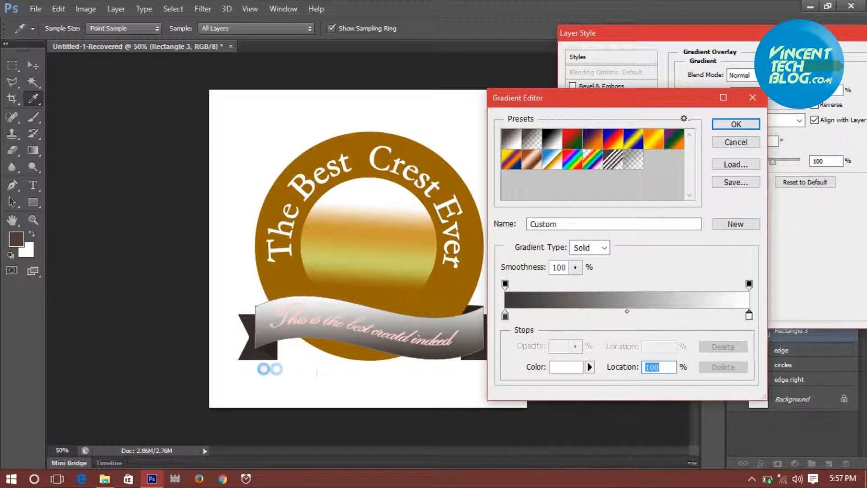
click(567, 366)
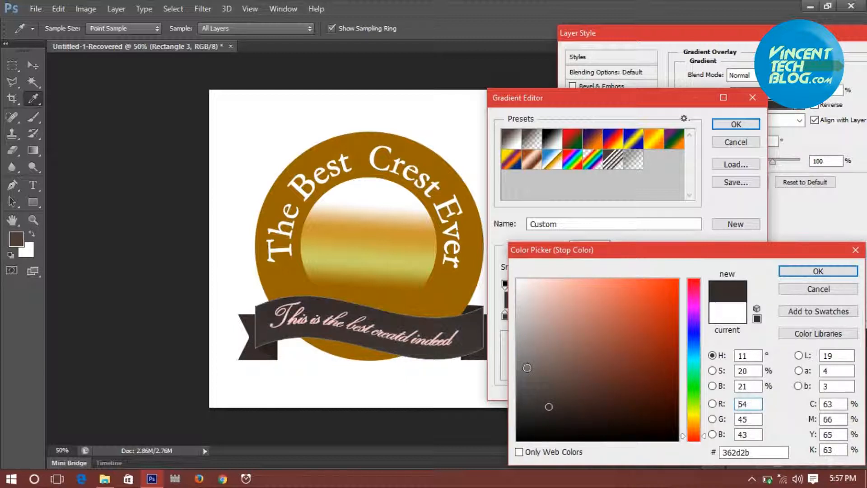
click(527, 368)
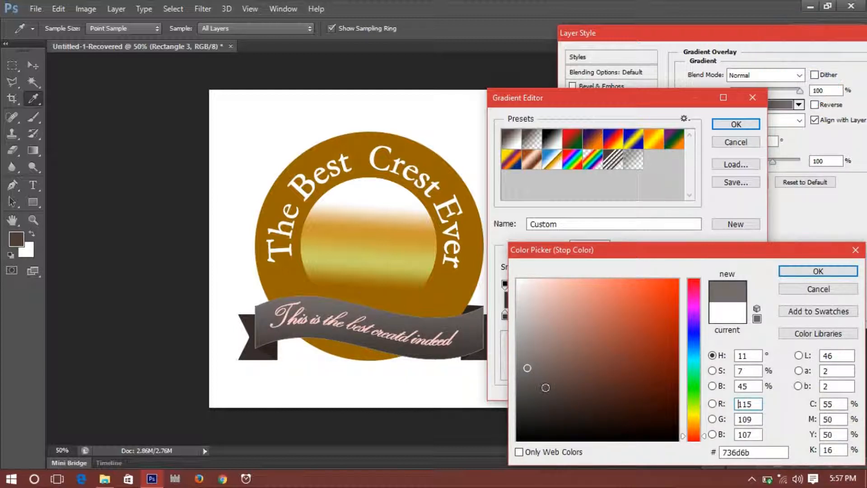
click(544, 387)
click(532, 369)
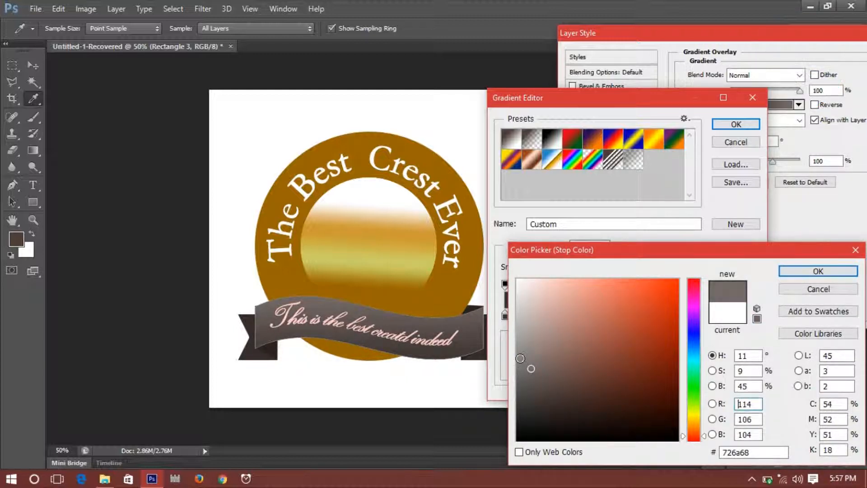
click(816, 271)
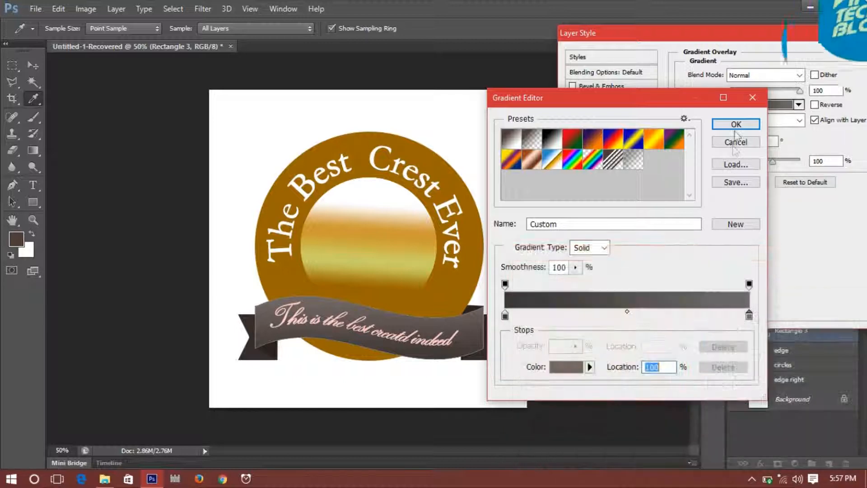
click(735, 127)
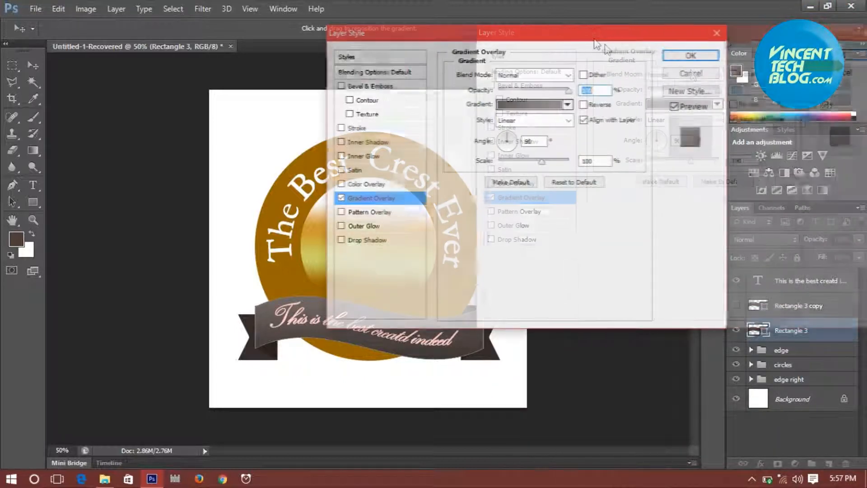
click(691, 55)
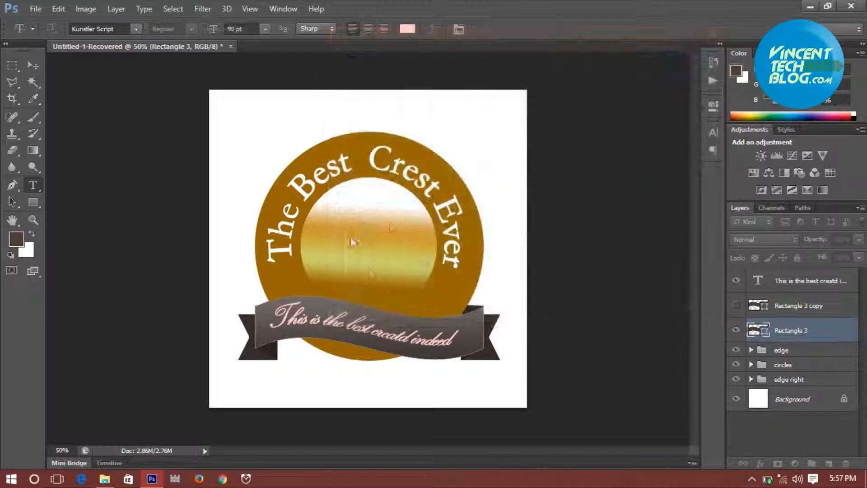
Draw the custom shape of two walking people, about 213 by 274 px, in the crest's inner circle and nudge it upward.
click(28, 207)
click(72, 256)
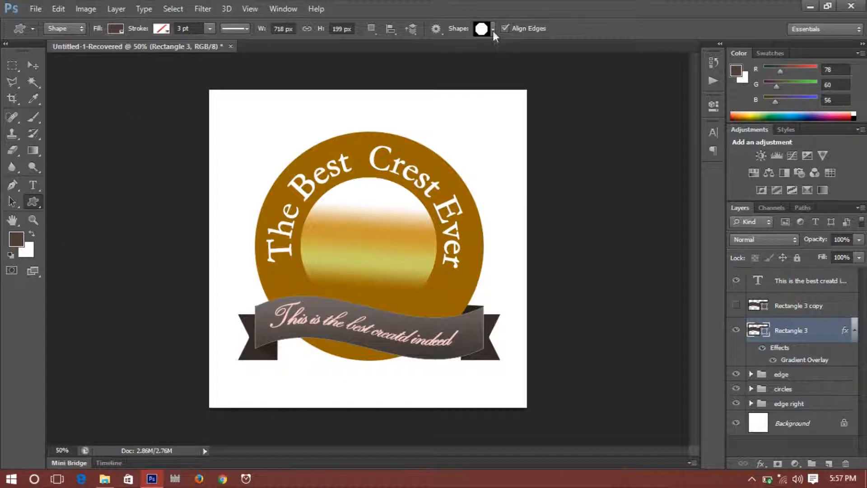
click(493, 31)
drag(644, 96, 638, 194)
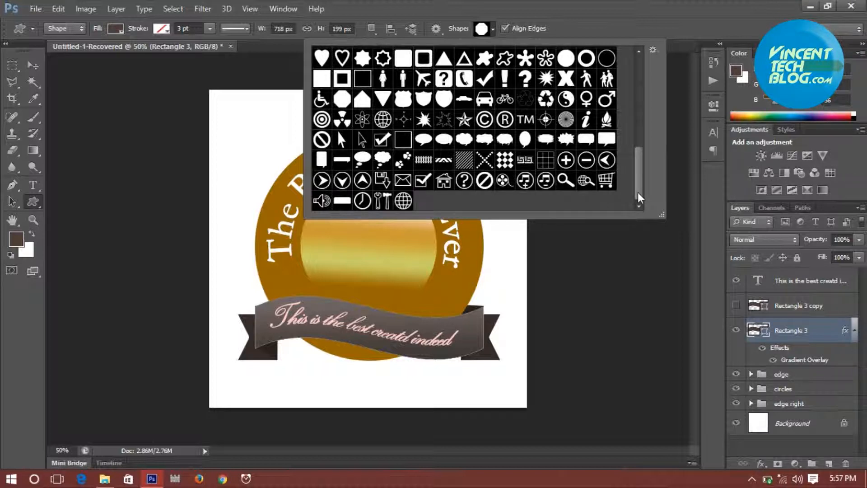
click(607, 79)
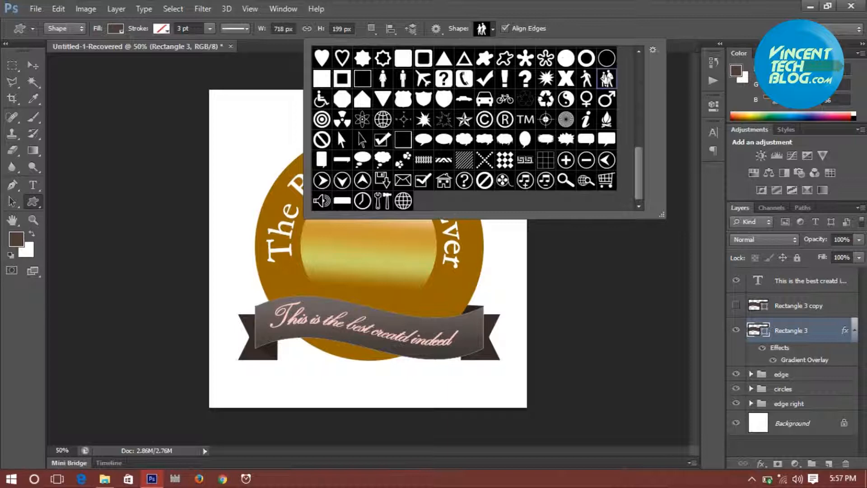
click(495, 31)
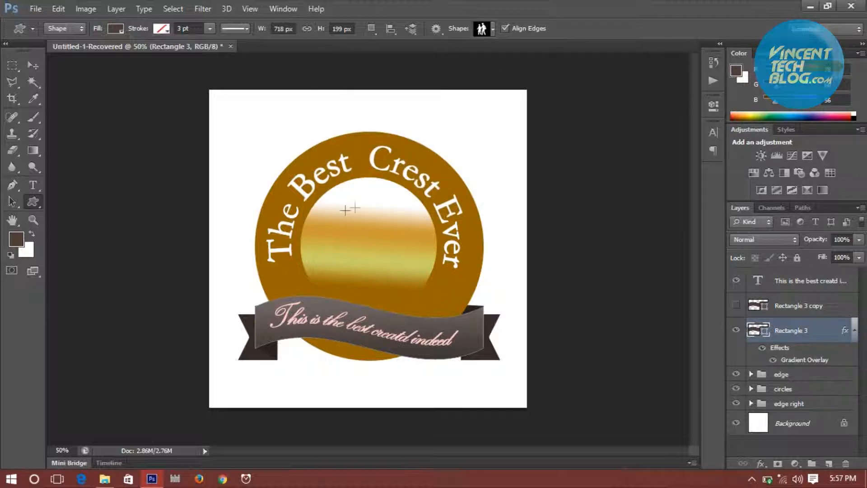
drag(336, 208, 403, 294)
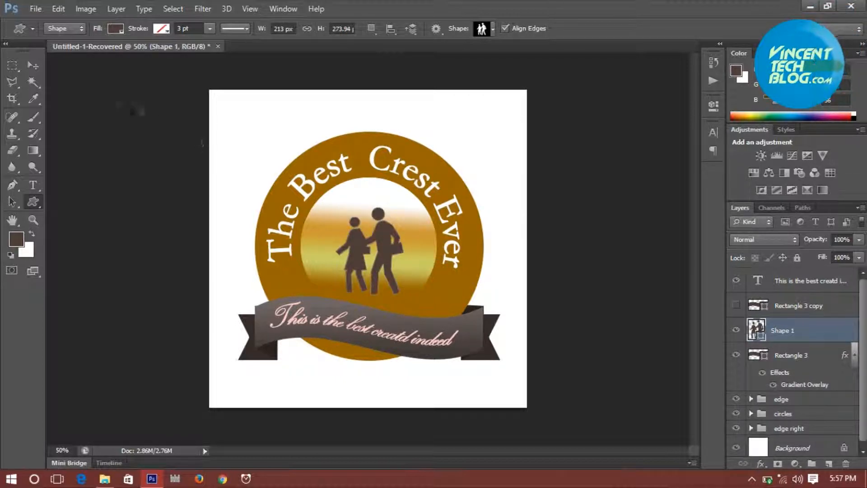
click(33, 65)
drag(387, 264, 386, 259)
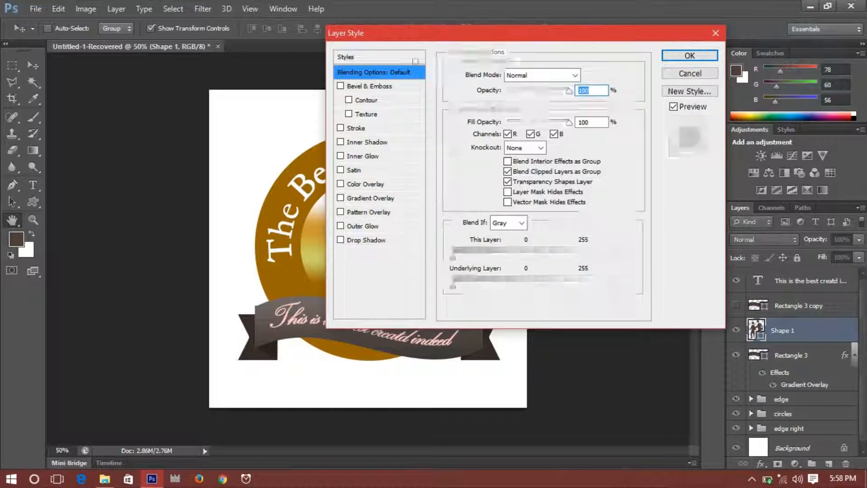
Apply a Color Overlay to the two-people shape in grey-brown 5d5553, sampled from the ribbon, after trying gold, white and 362d2b.
drag(406, 37, 579, 56)
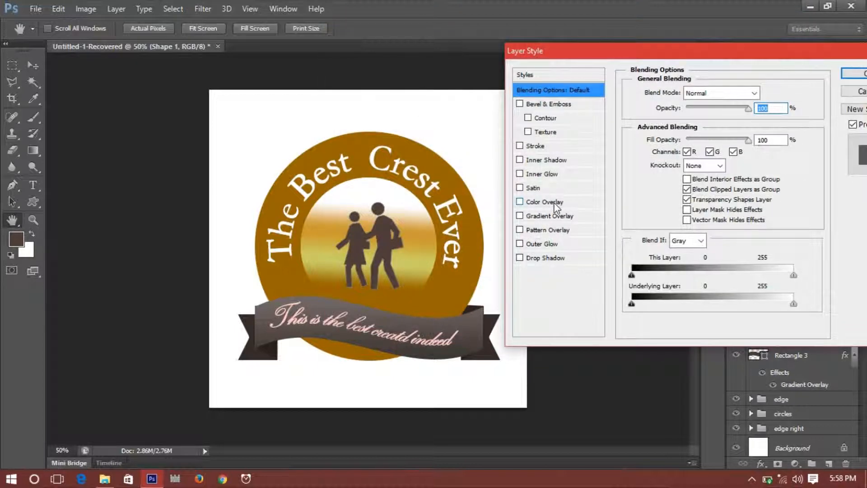
click(556, 204)
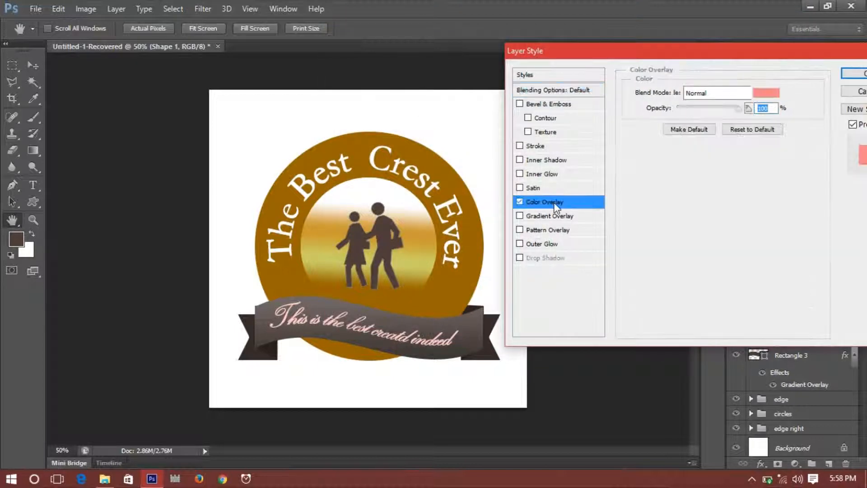
click(773, 93)
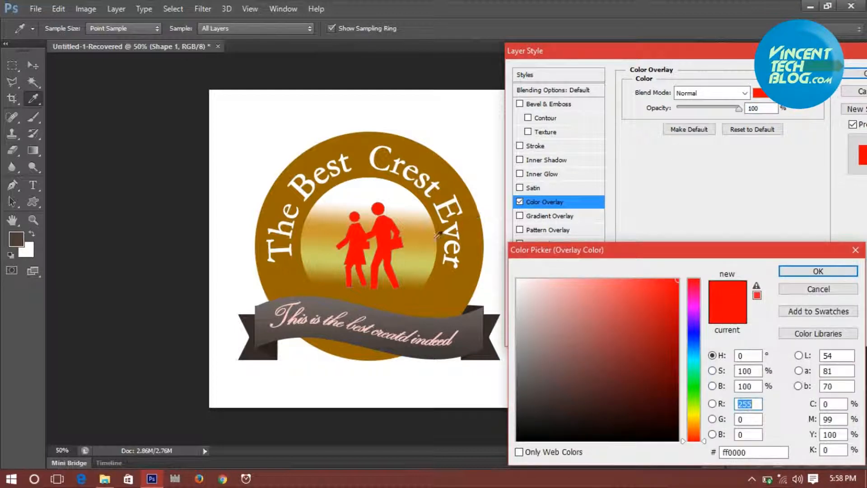
click(420, 244)
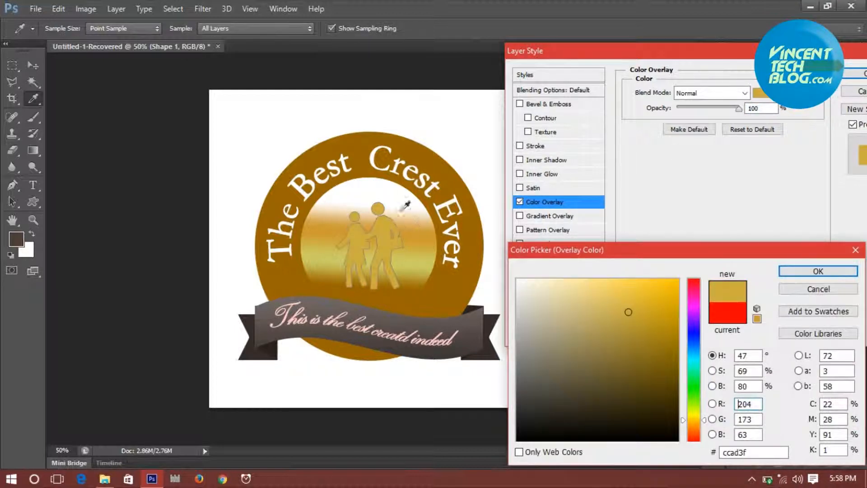
click(395, 198)
click(608, 378)
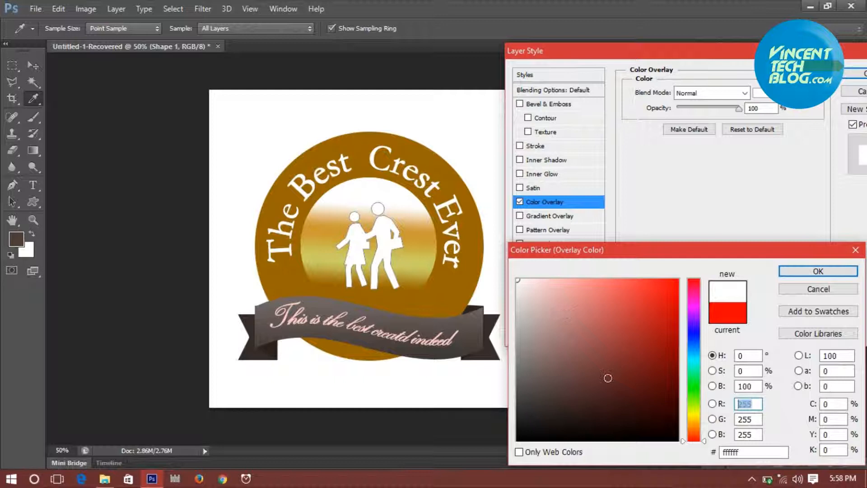
click(424, 324)
click(490, 332)
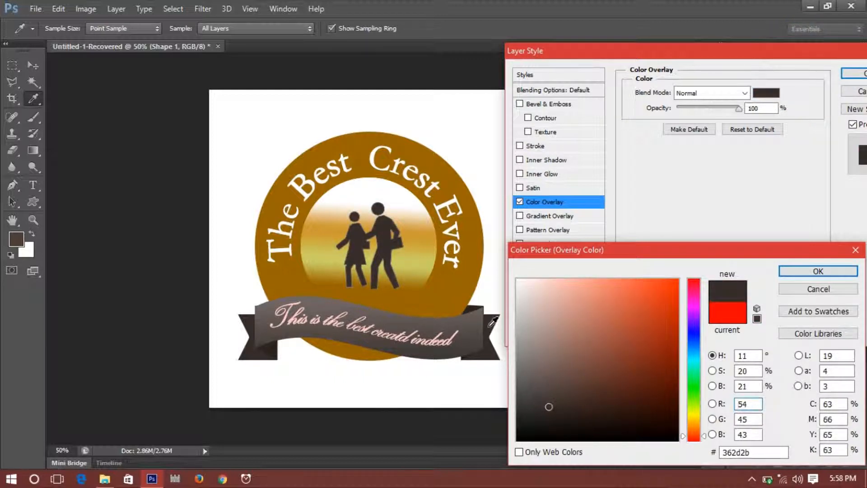
click(473, 320)
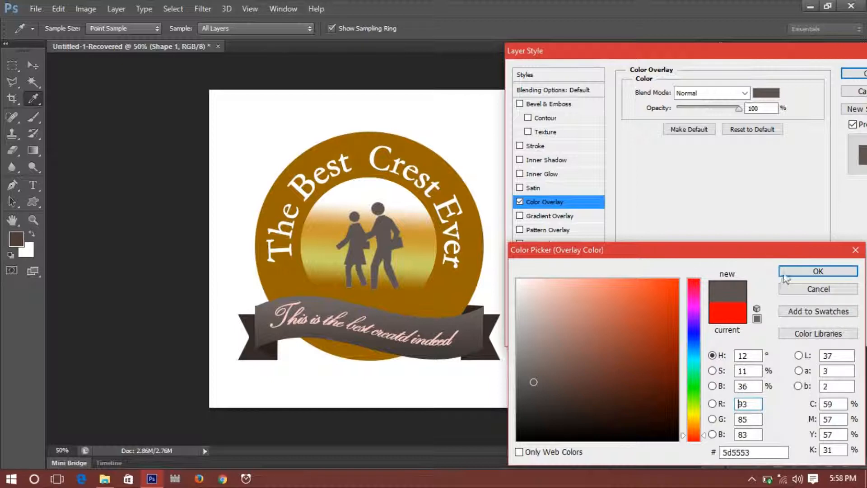
click(786, 274)
click(853, 73)
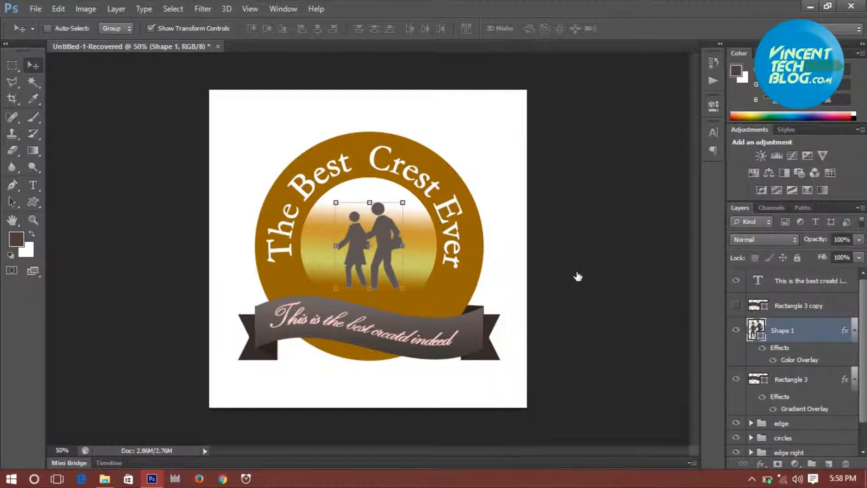
Replace the Color Overlay on the people shape with a Gradient Overlay and show its settings.
click(520, 202)
click(520, 216)
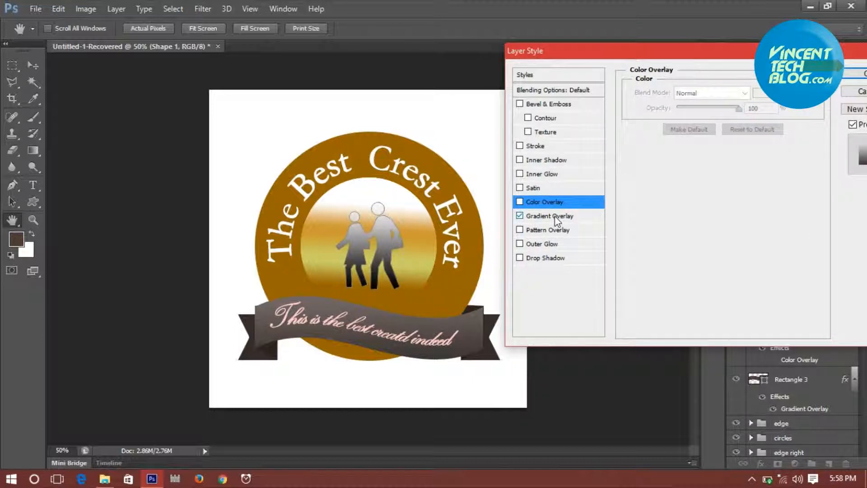
click(557, 216)
Set the people gradient's starting colour stop to the brown sampled from the crest's ring.
click(705, 122)
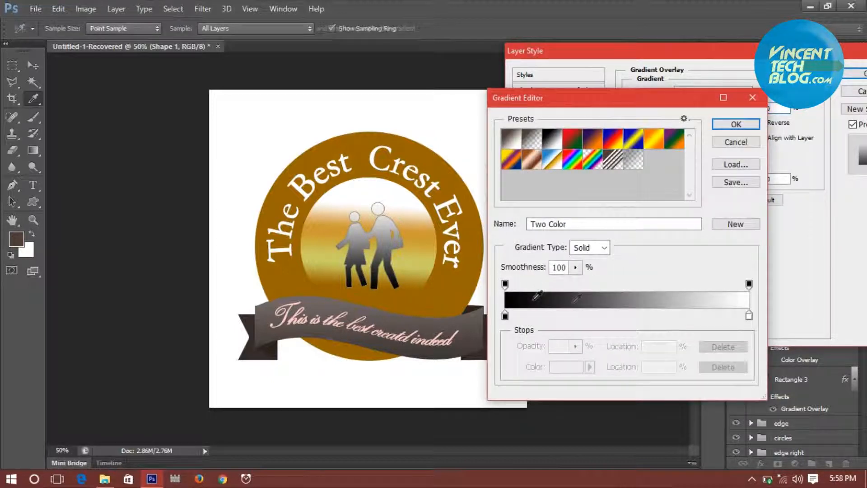
double_click(505, 316)
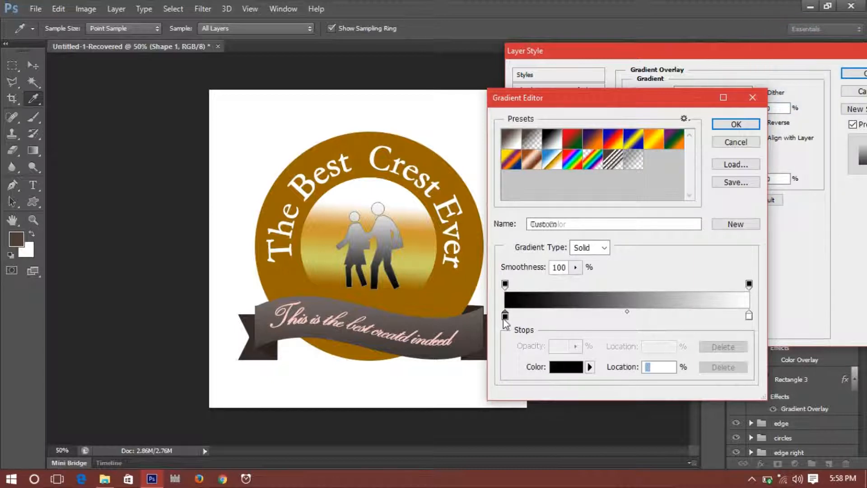
click(410, 287)
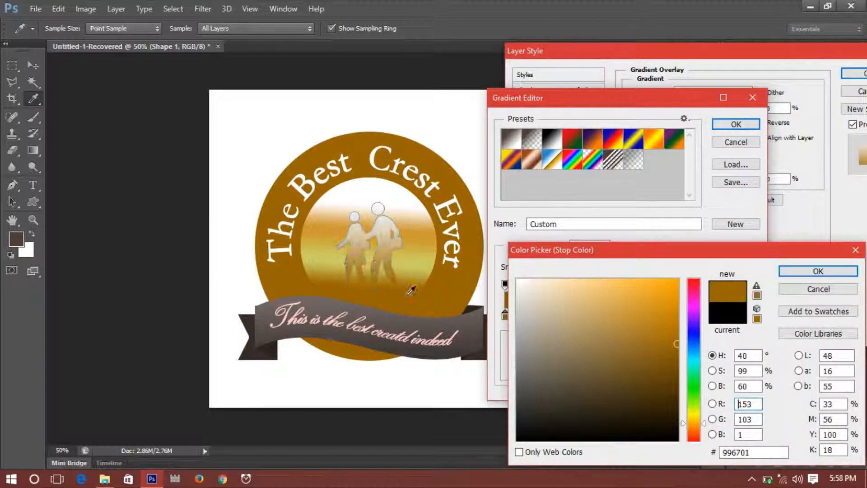
click(407, 296)
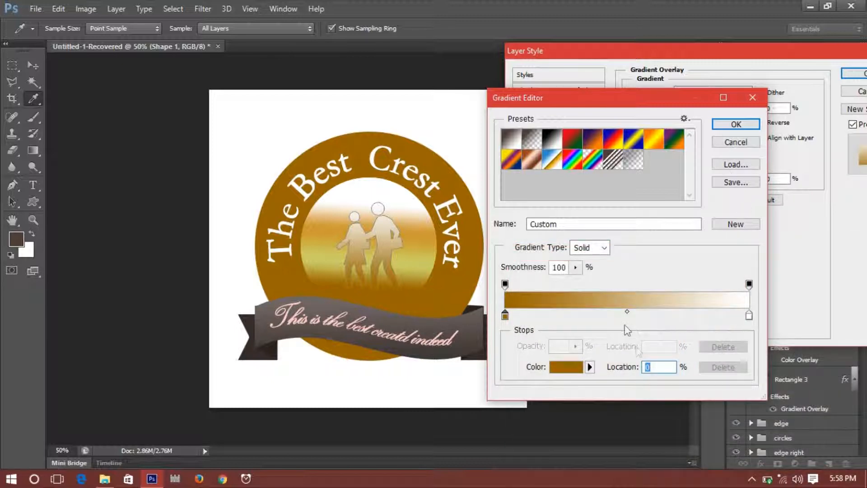
Add a yellow-green cccc66 colour stop at 38% of the people gradient and apply the layer style.
click(598, 317)
double_click(598, 317)
click(409, 260)
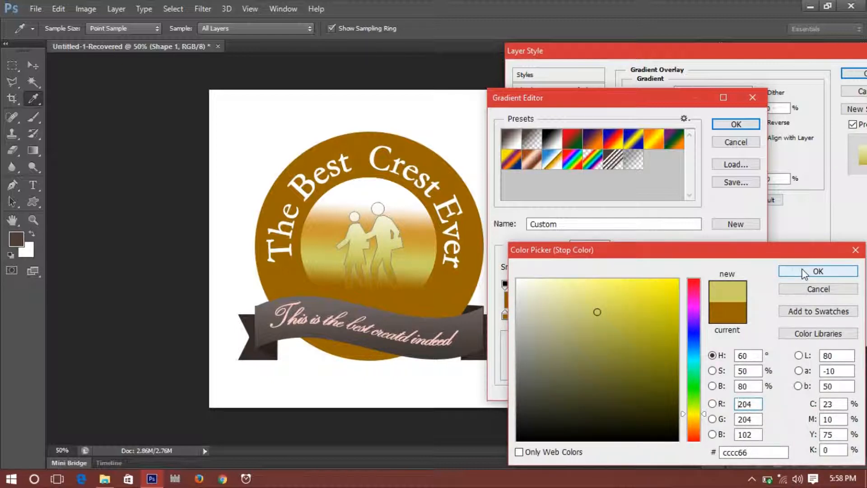
click(818, 271)
click(736, 124)
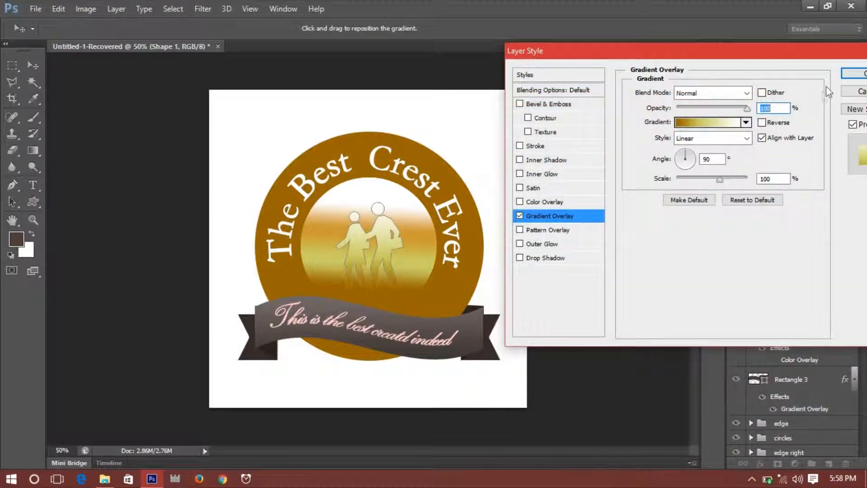
click(854, 74)
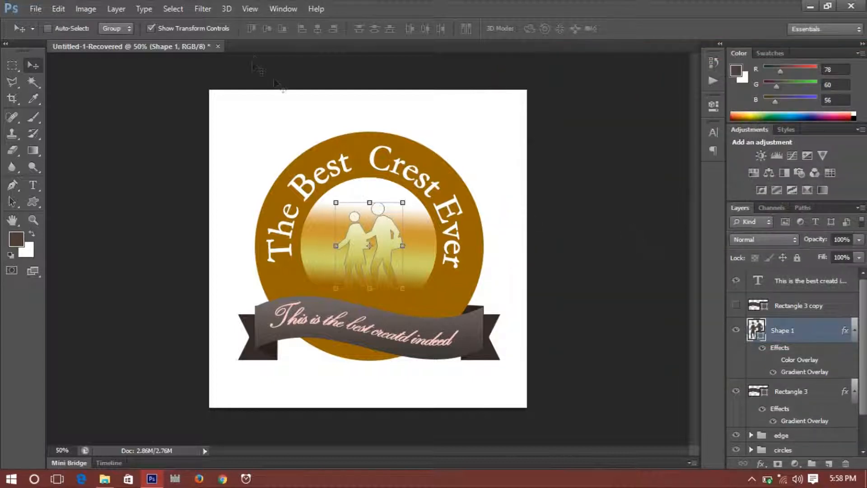
Hide the transform controls and select the ribbon text layer to view the people shape without its outline.
click(204, 31)
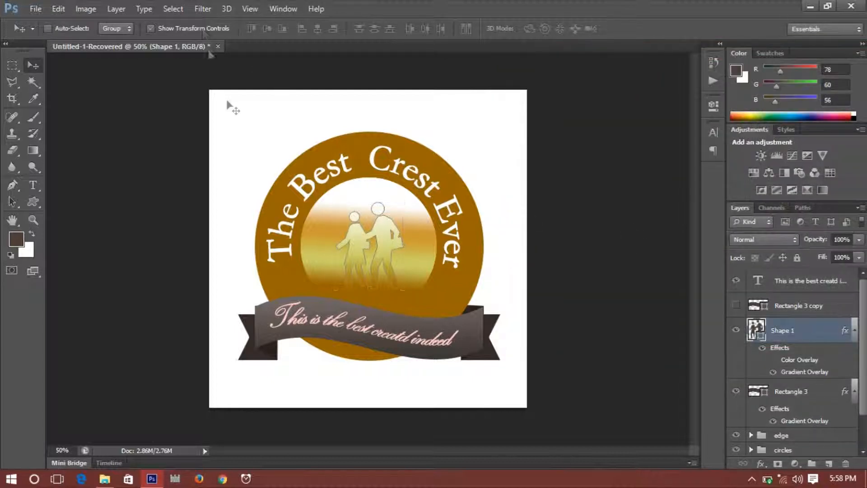
click(796, 307)
click(799, 286)
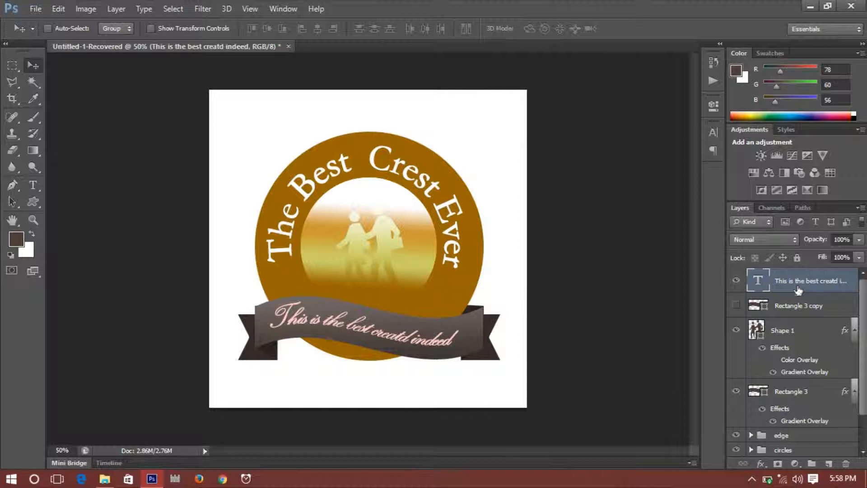
Reopen the Shape 1 layer's Gradient Overlay and set the gradient's end colour stop to gold cc9a34.
click(794, 335)
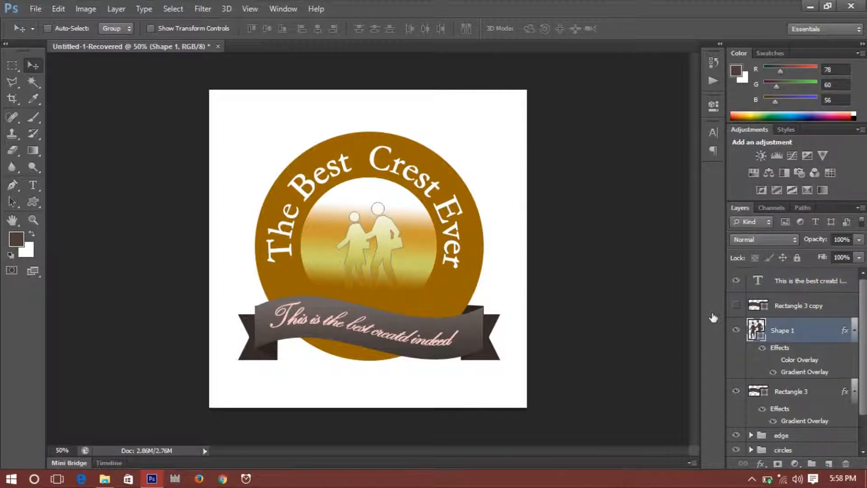
double_click(768, 373)
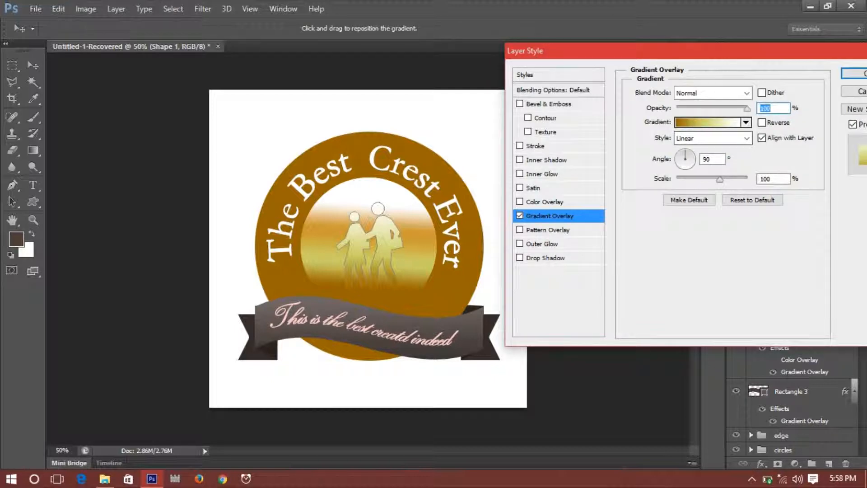
click(698, 123)
double_click(749, 316)
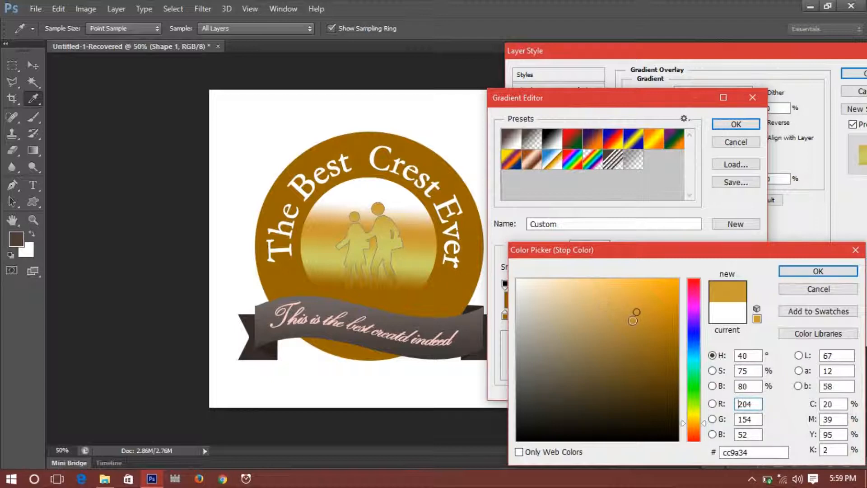
click(796, 273)
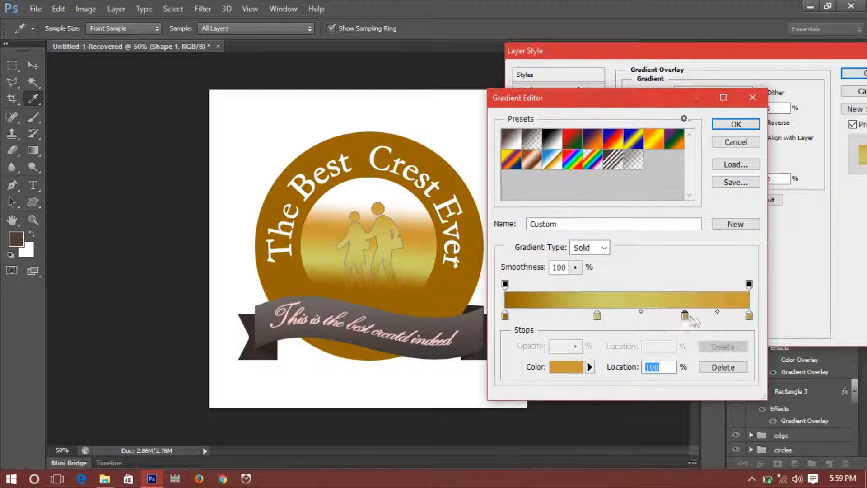
Add another gold colour stop at 85% of the people gradient and apply the layer style.
click(696, 316)
drag(698, 320, 714, 321)
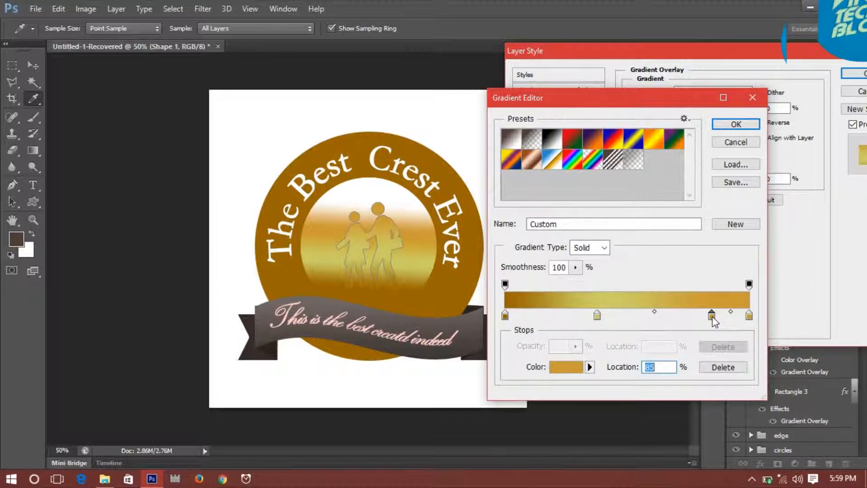
click(746, 130)
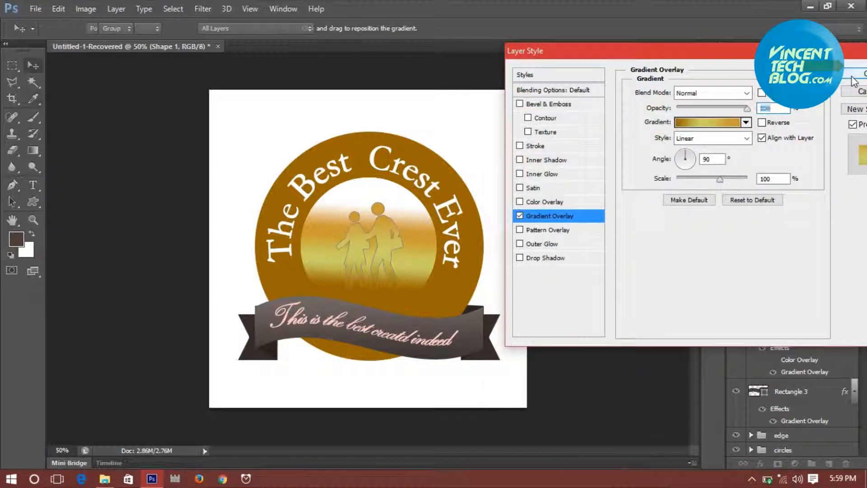
key(Return)
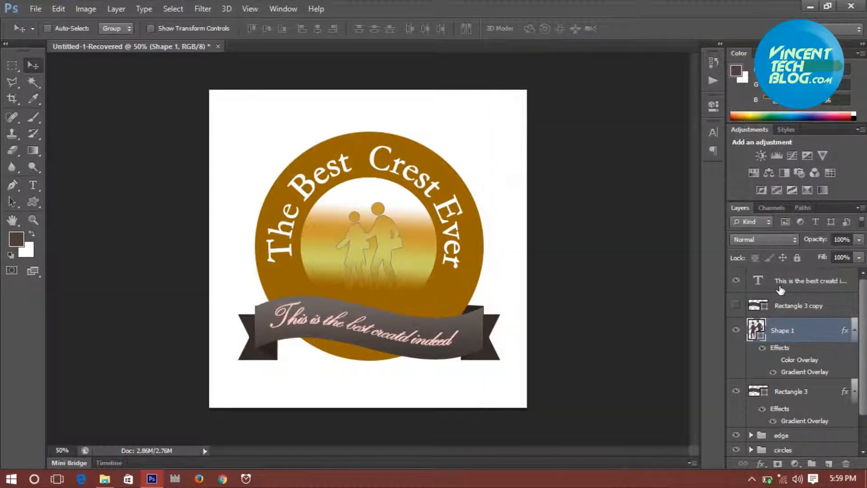
Select the ribbon text layer to examine the recoloured people shape without its path outline.
click(781, 288)
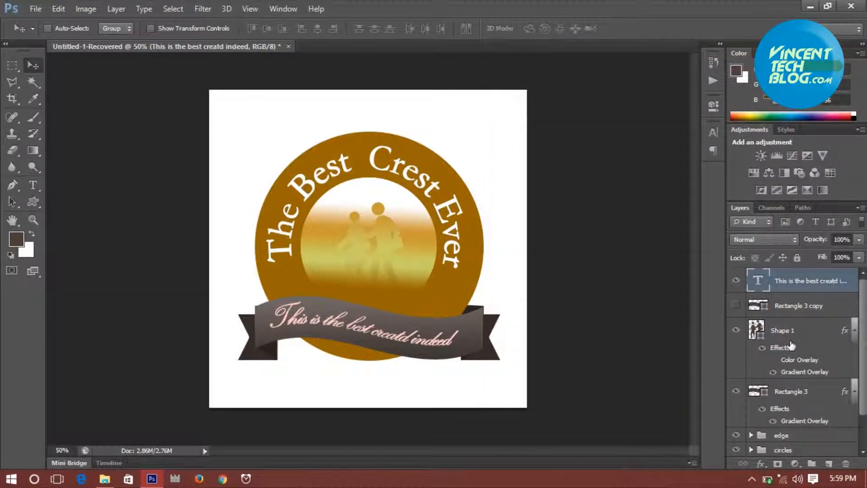
scroll(773, 367, down, 2)
scroll(773, 367, up, 2)
Change the 38% colour stop of the Shape 1 gradient to brown 996600, sampled from the ring, and apply the style.
click(789, 377)
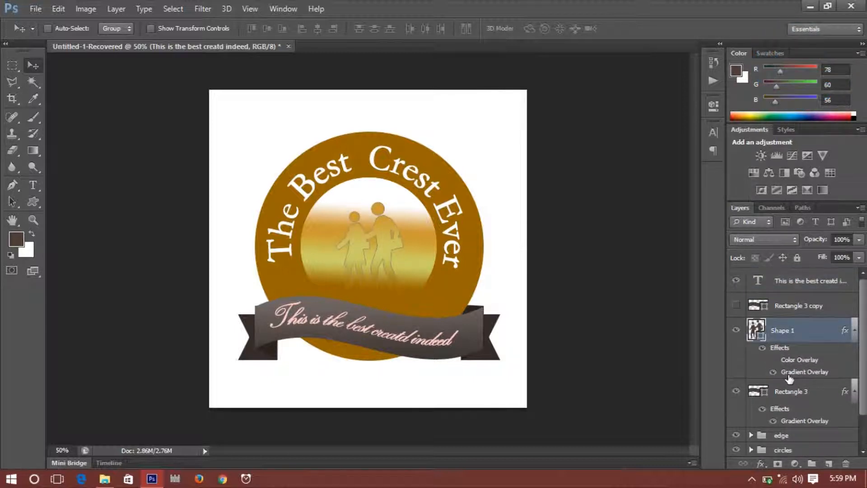
double_click(790, 377)
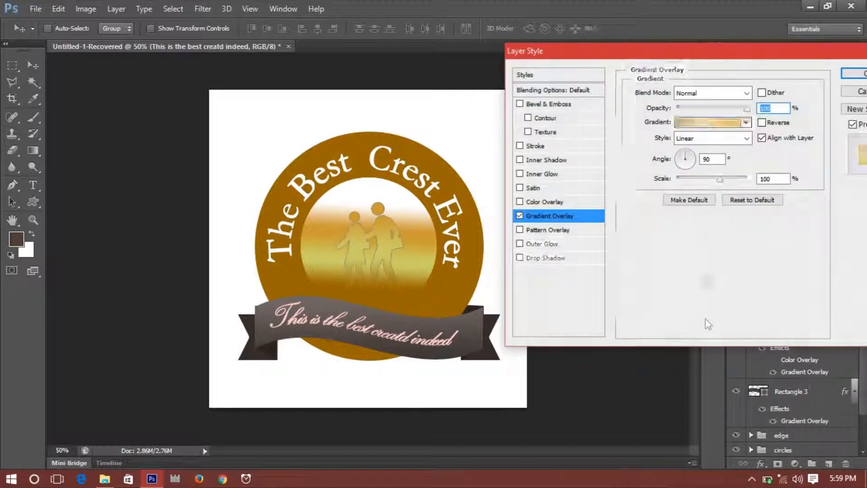
click(714, 122)
click(596, 316)
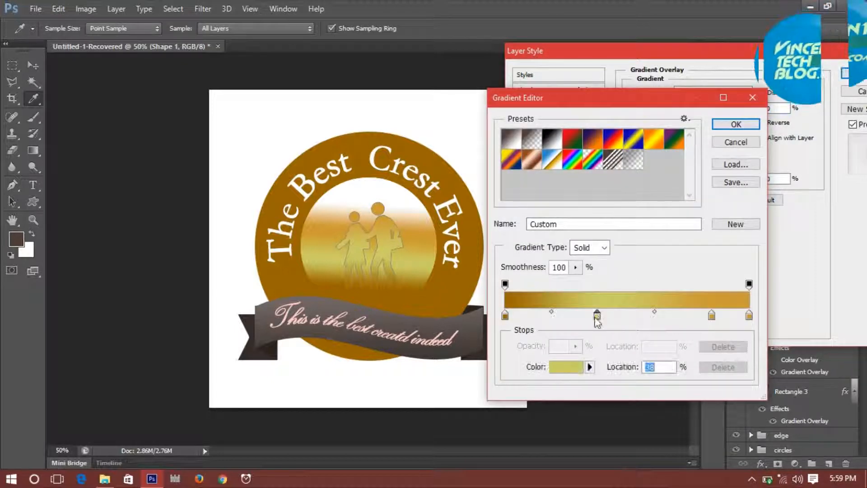
double_click(595, 317)
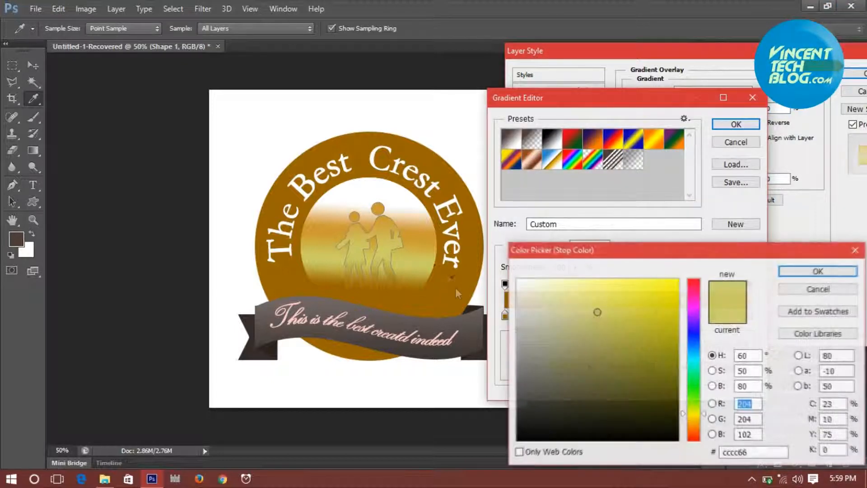
click(411, 293)
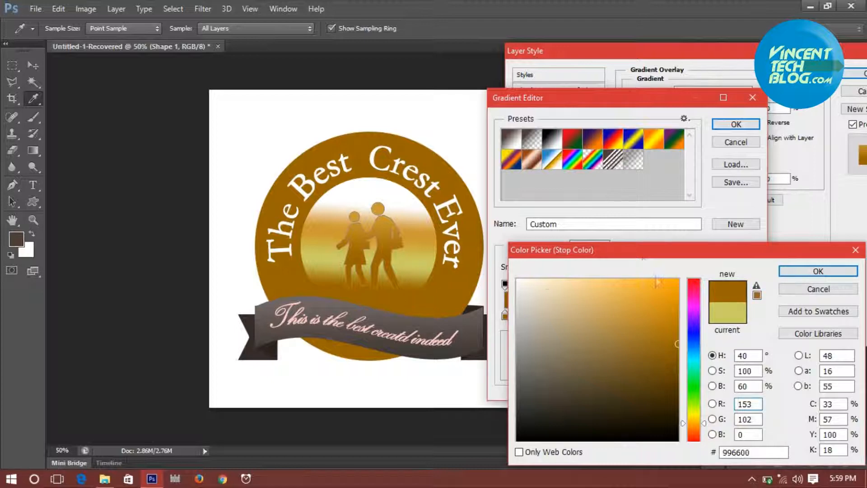
click(818, 271)
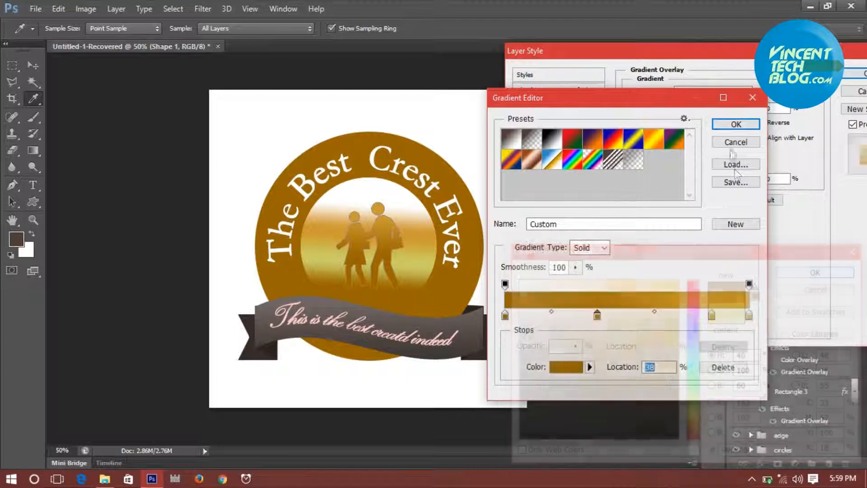
click(733, 126)
click(864, 77)
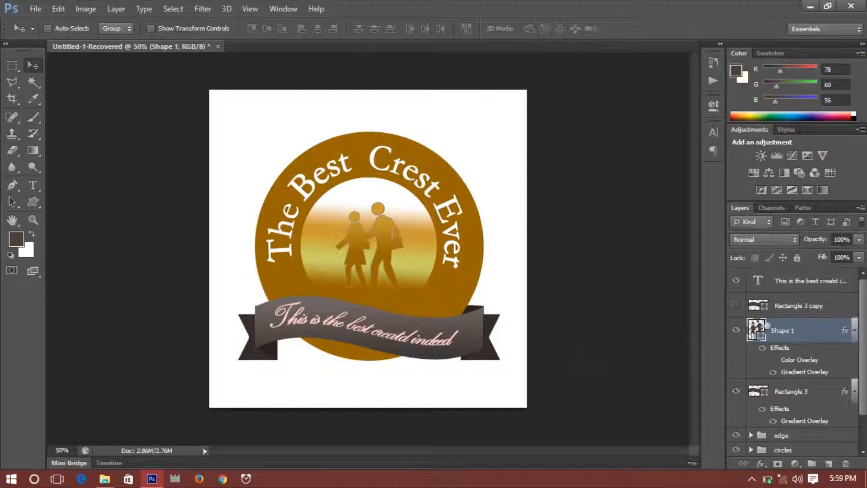
Move the Shape 1 layer above the ribbon text layer in the layer stack and select the text layer.
click(806, 310)
click(794, 332)
drag(794, 332, 800, 274)
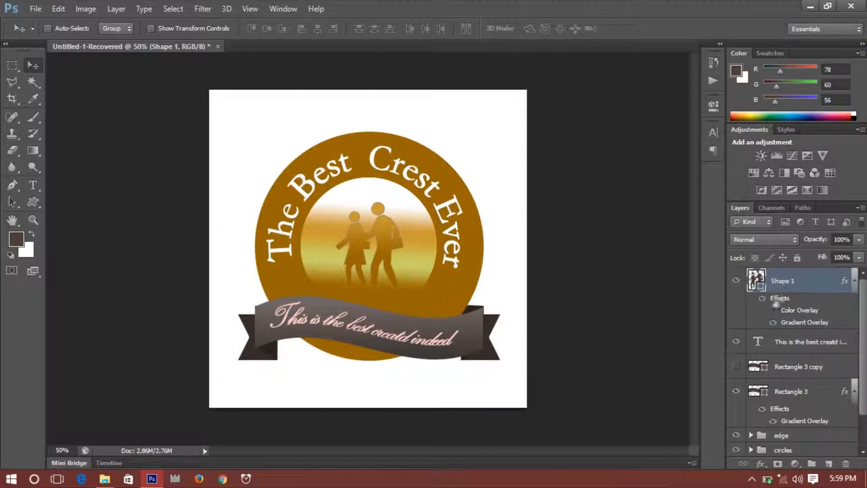
click(787, 348)
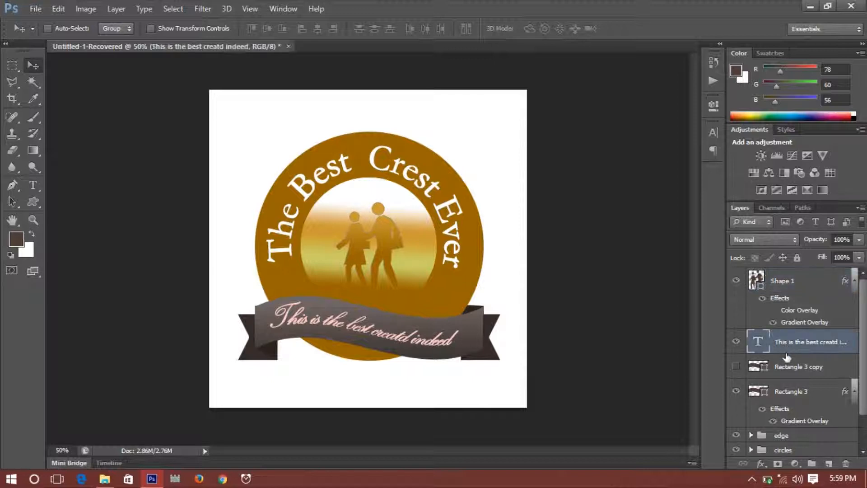
Group the ribbon text, Rectangle 3 copy and Rectangle 3 layers and name the group ribbon.
ctrl+click(781, 395)
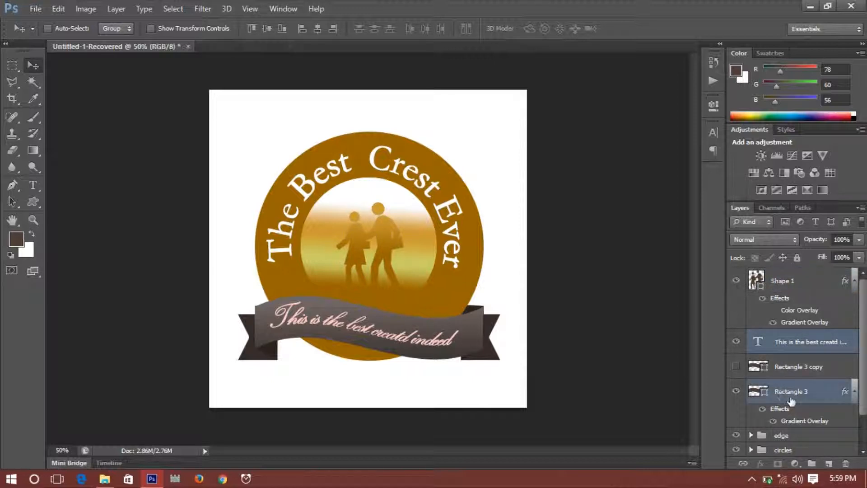
ctrl+click(792, 371)
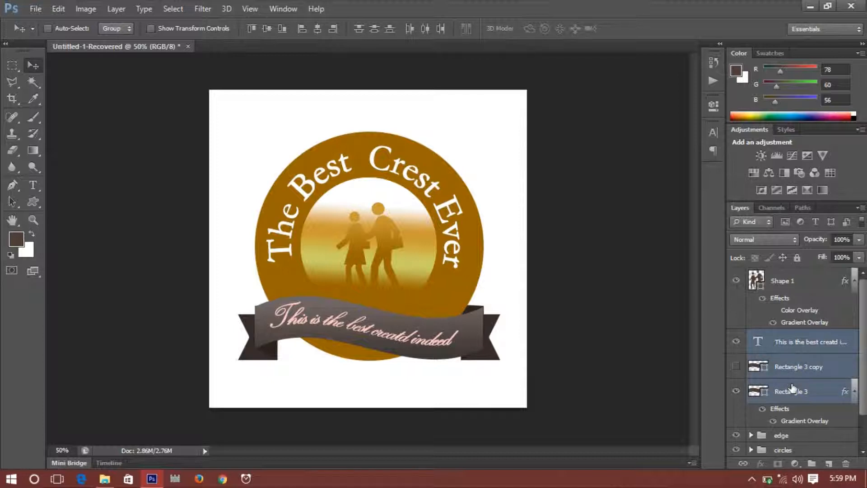
key(ctrl+g)
double_click(782, 342)
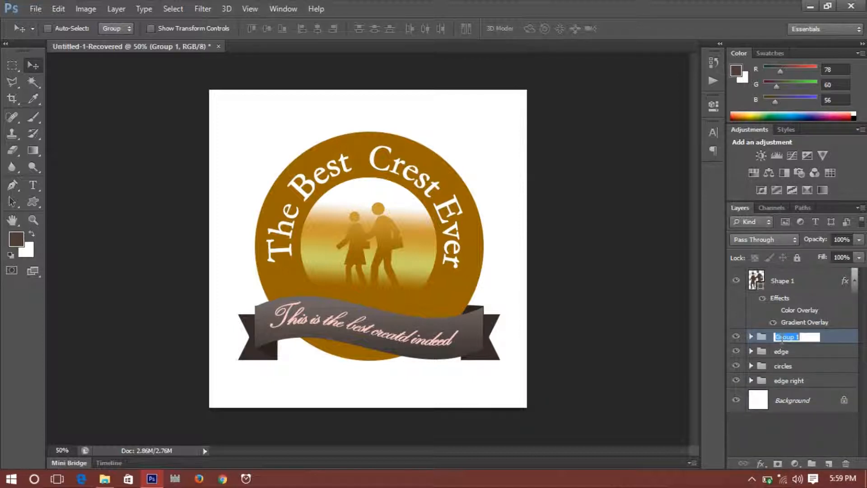
text(sw)
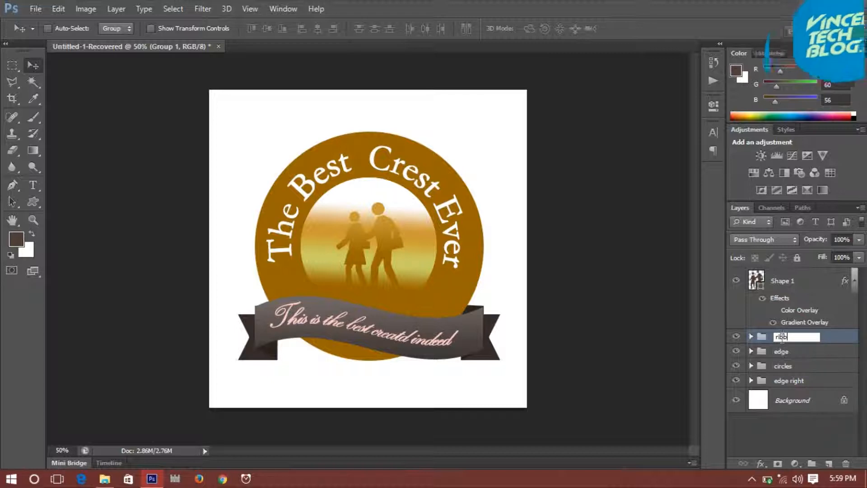
text(bbon)
key(Return)
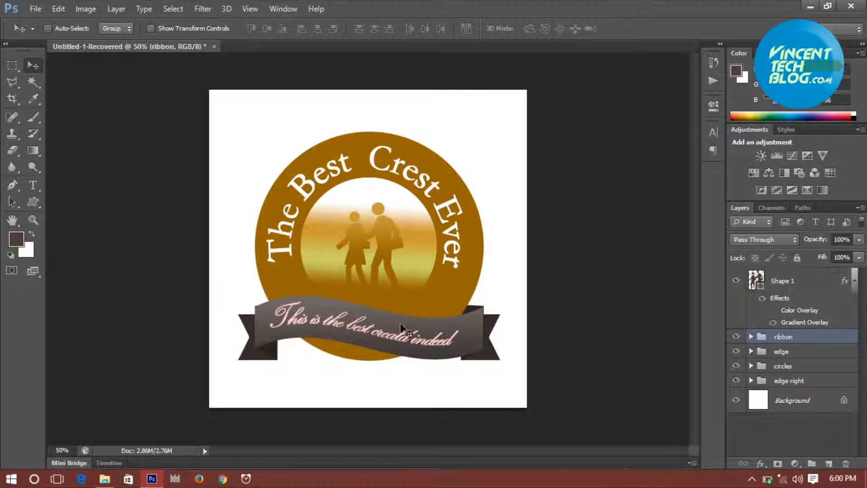
Select the ribbon, edge and edge right groups together and move the whole ribbon slightly higher on the crest.
drag(400, 325, 402, 318)
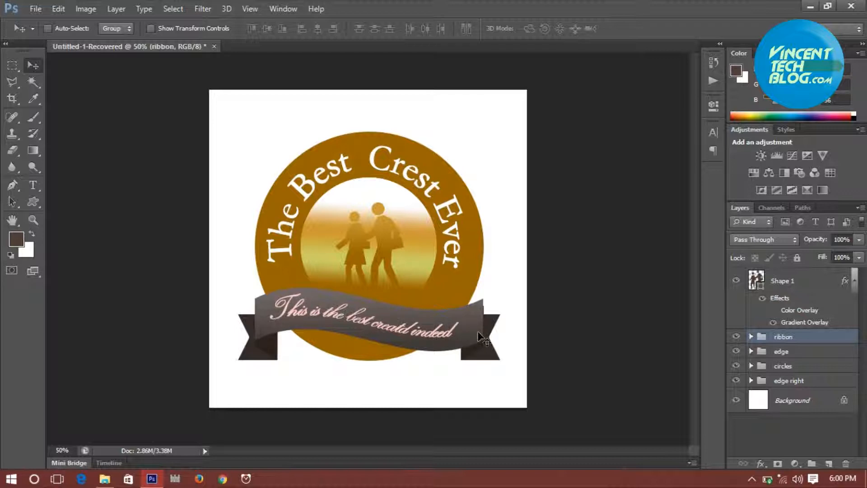
key(ctrl+z)
ctrl+click(803, 352)
ctrl+click(803, 364)
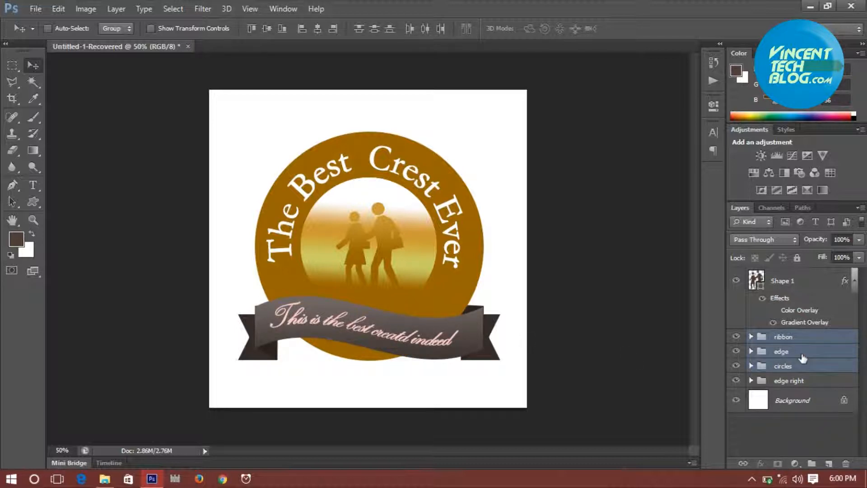
ctrl+click(804, 357)
ctrl+click(804, 358)
ctrl+click(801, 367)
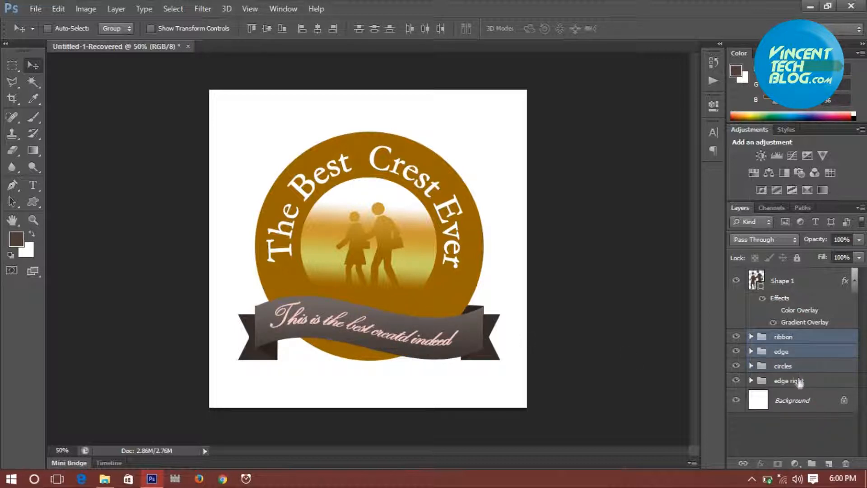
ctrl+click(798, 381)
drag(559, 384, 557, 361)
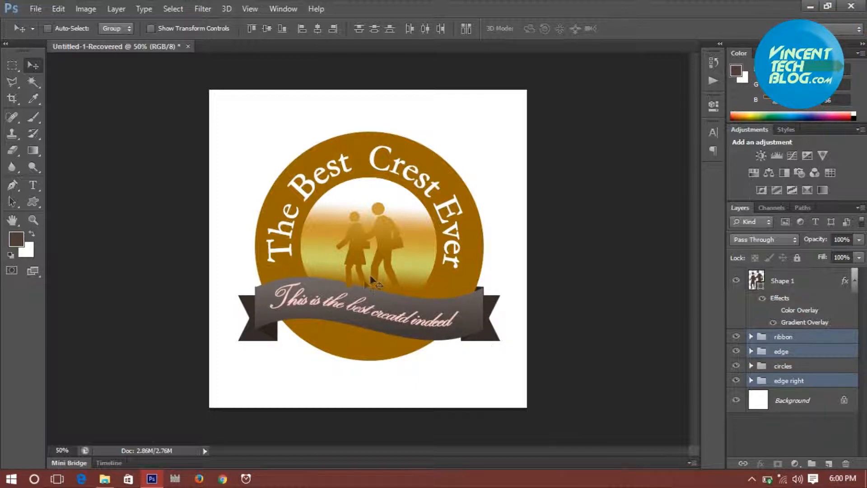
drag(405, 307, 406, 320)
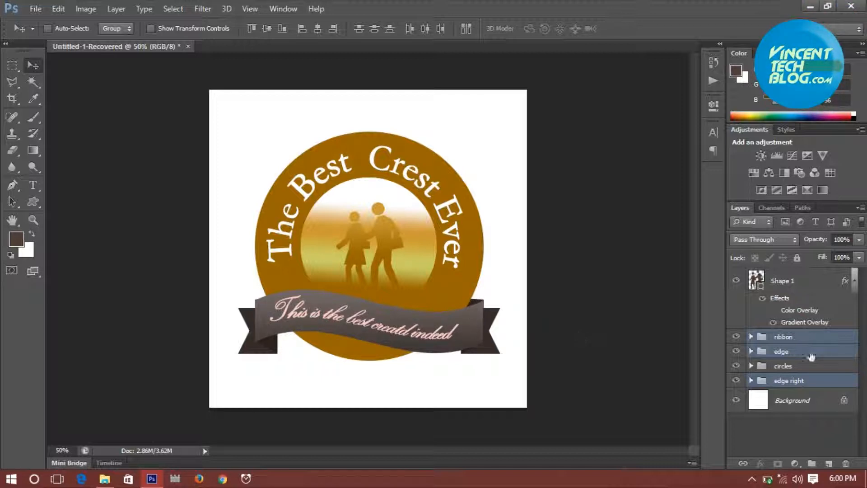
Expand the edge right group and toggle the visibility of its ribbon and Rectangle 2 layers to identify the parts.
click(751, 381)
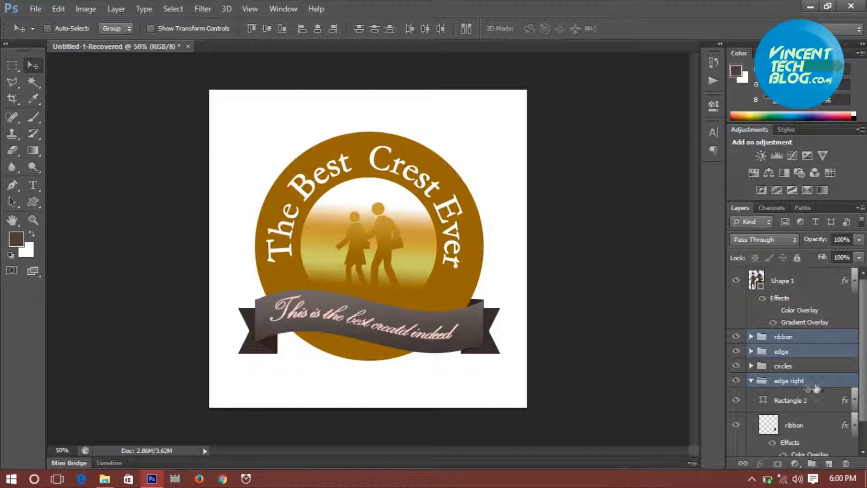
scroll(750, 389, down, 1)
click(737, 396)
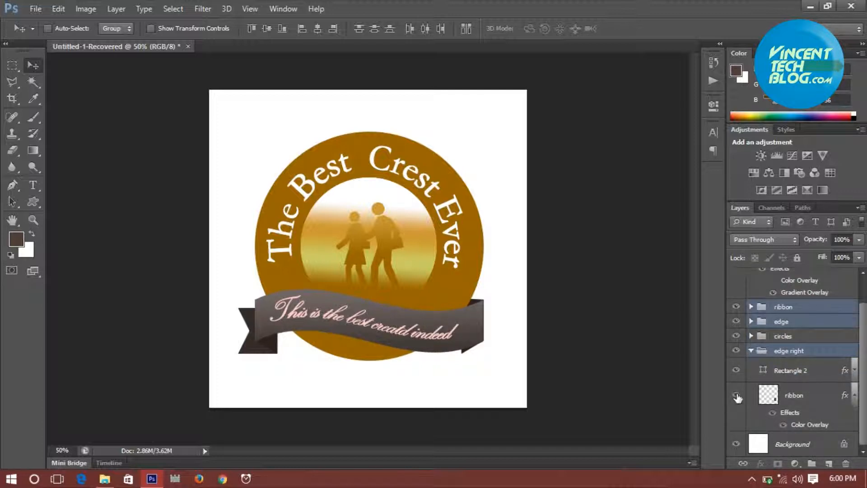
click(737, 396)
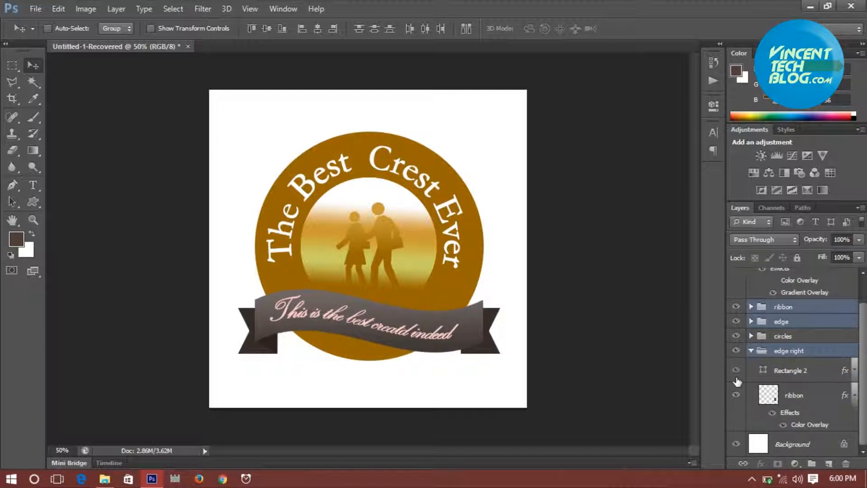
click(737, 374)
key(Left)
key(Left)
key(Left)
key(Left)
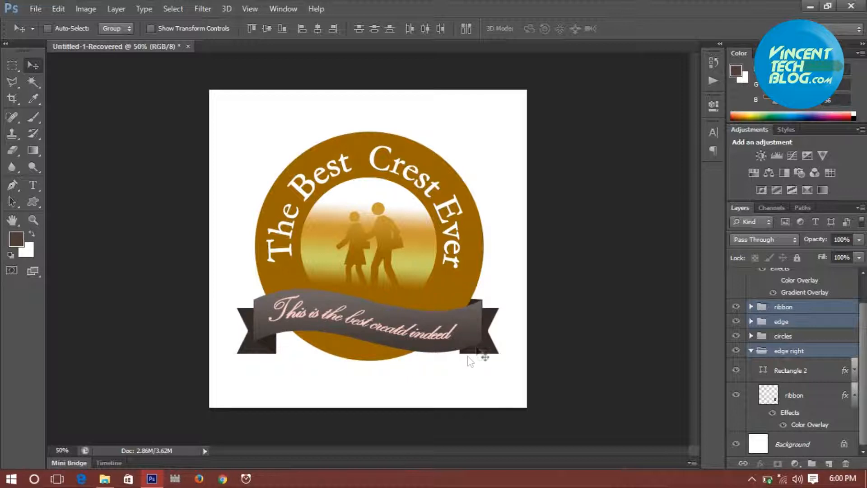
key(ctrl+z)
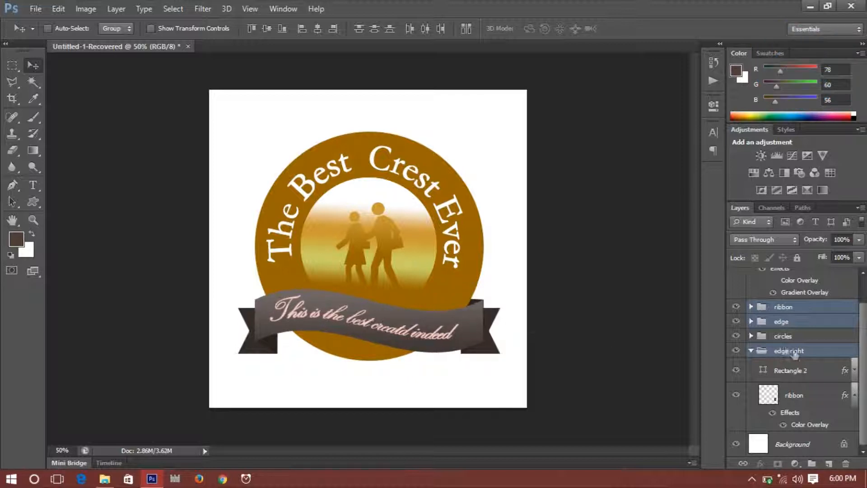
Distort the Rectangle 2 fold in the edge right group, lowering its upper-left corner behind the ribbon's edge.
click(791, 381)
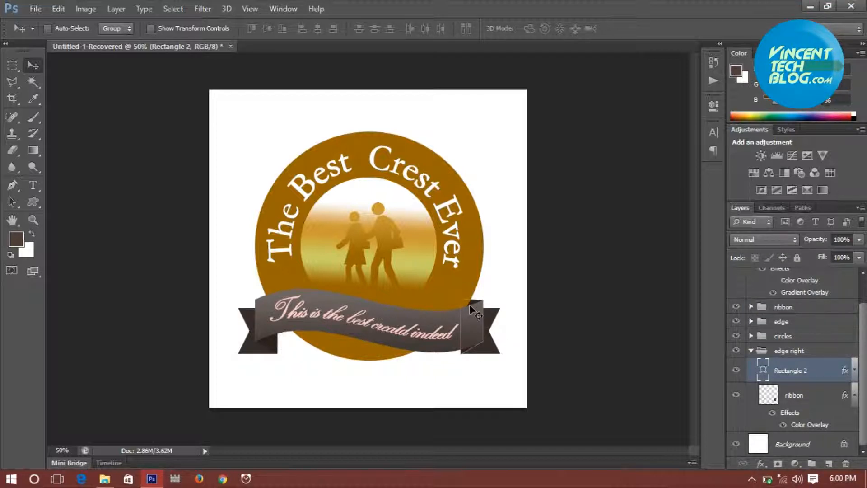
click(58, 8)
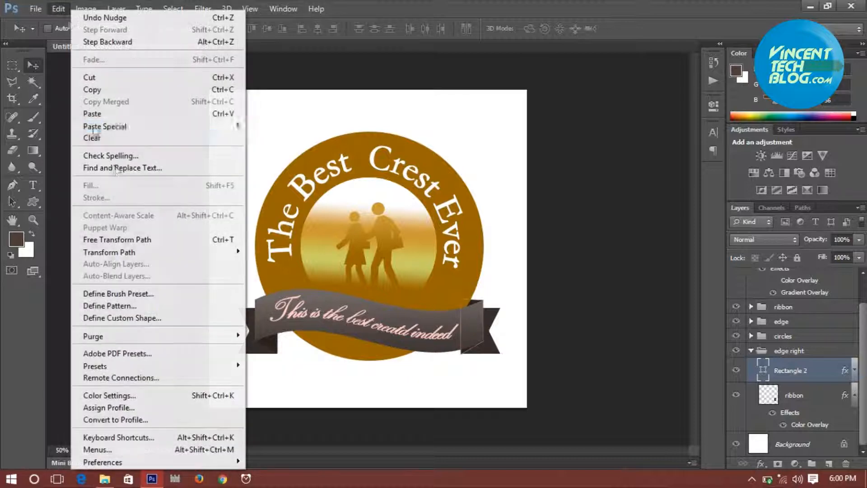
mouse_move(212, 252)
click(306, 310)
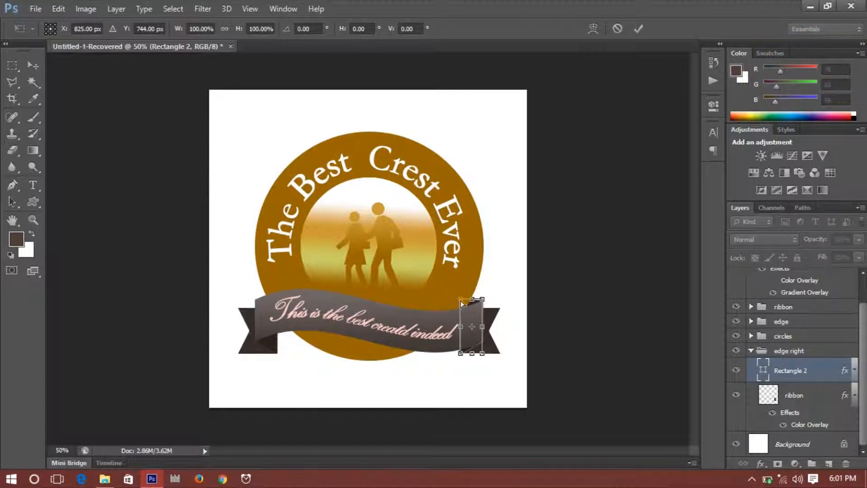
drag(461, 307, 461, 316)
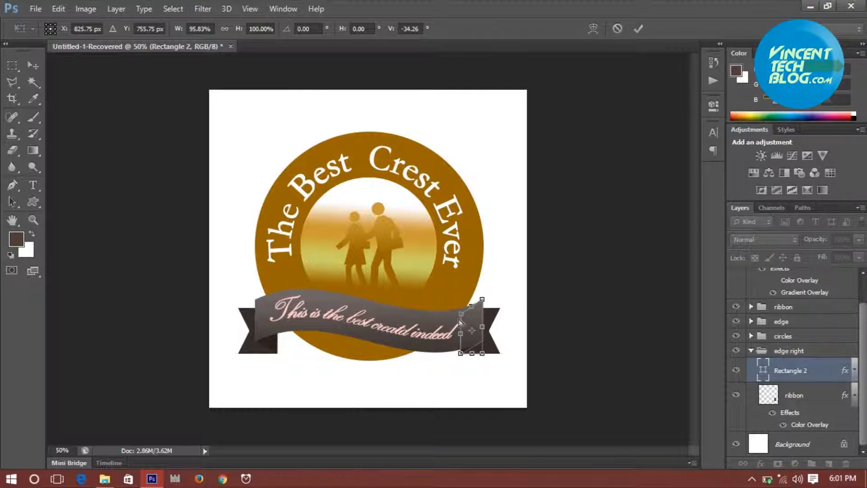
key(Return)
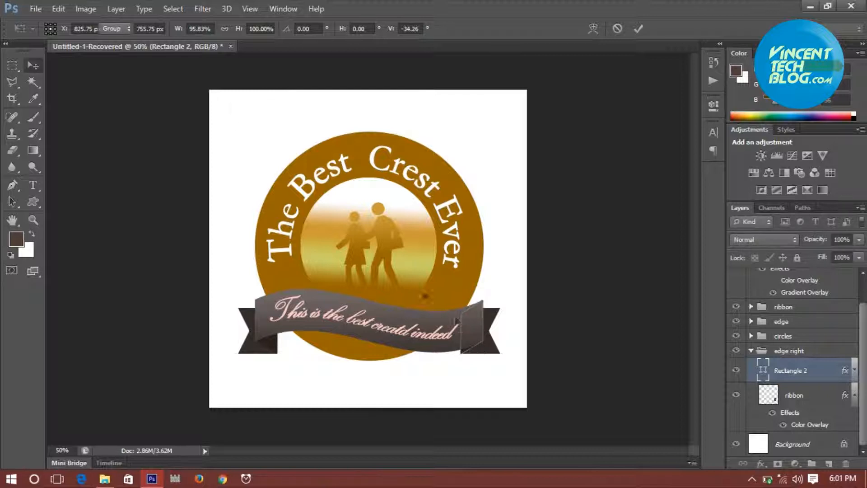
Collapse the edge right group, select it with the edge and ribbon groups, and move the complete ribbon slightly further up.
click(801, 355)
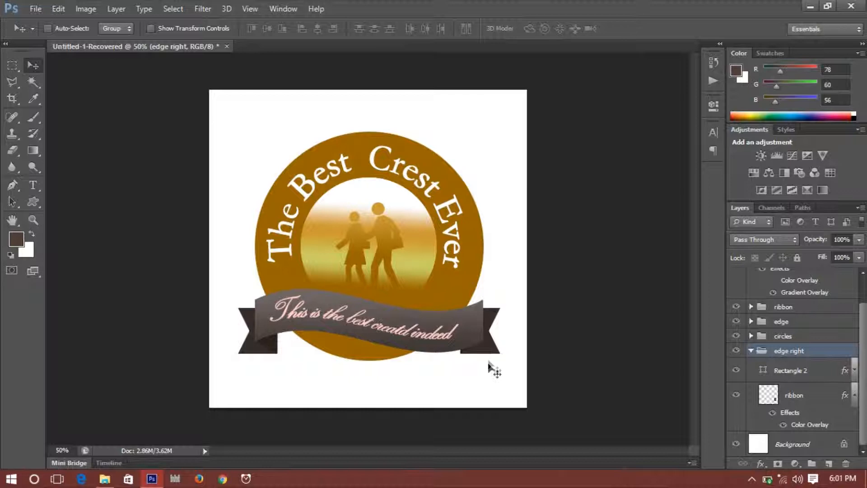
click(752, 351)
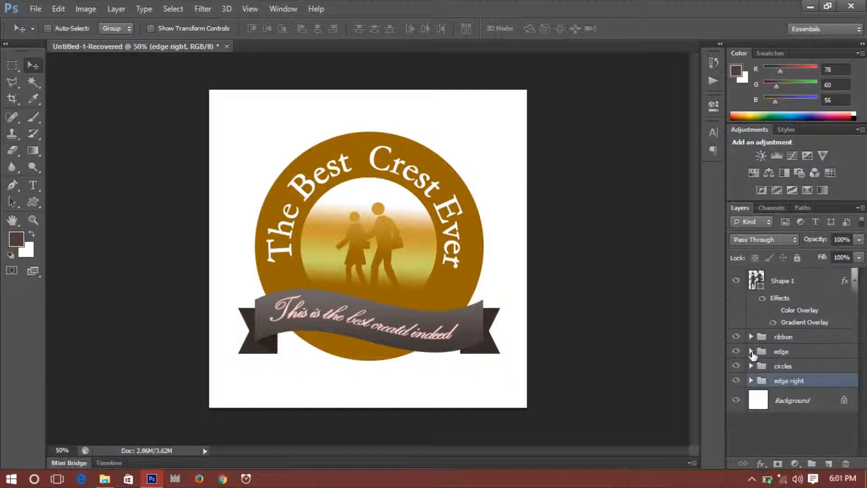
ctrl+click(786, 353)
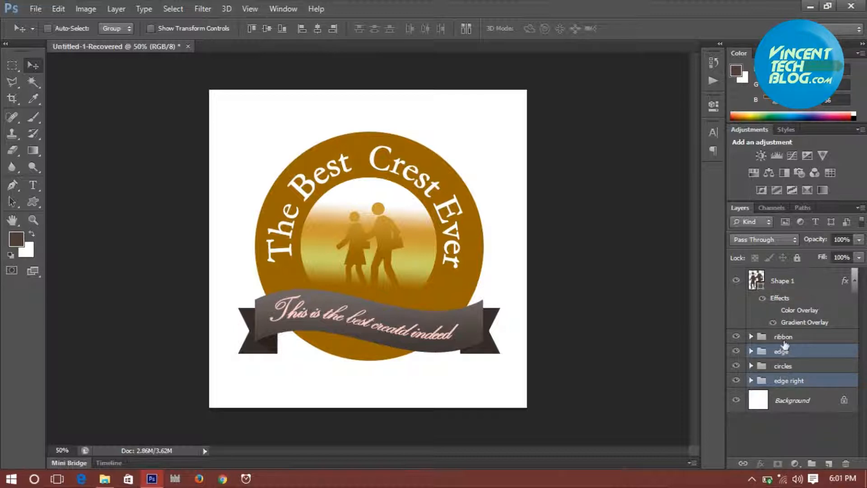
ctrl+click(785, 338)
mouse_move(500, 331)
mouse_down()
mouse_move(490, 331)
mouse_move(499, 335)
mouse_move(497, 322)
mouse_move(499, 330)
mouse_up()
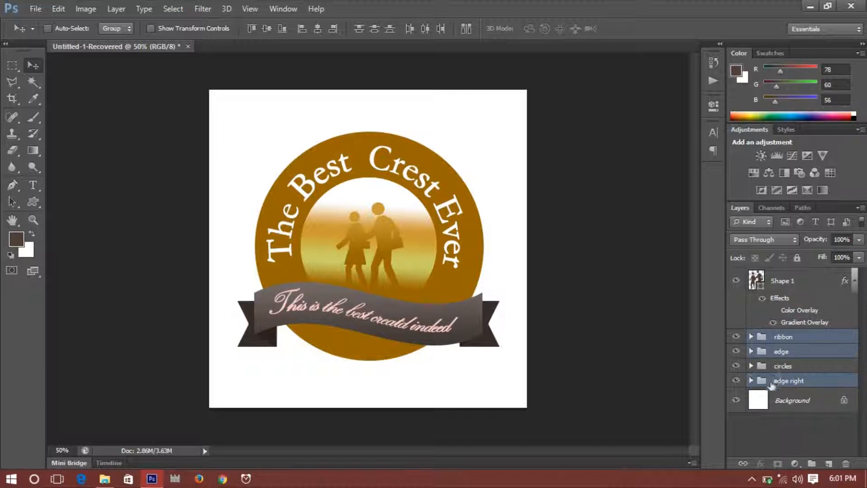
Select the round 1 layer in the circles group, open its layer style and toggle its Color Overlay to compare.
click(751, 365)
scroll(799, 402, down, 3)
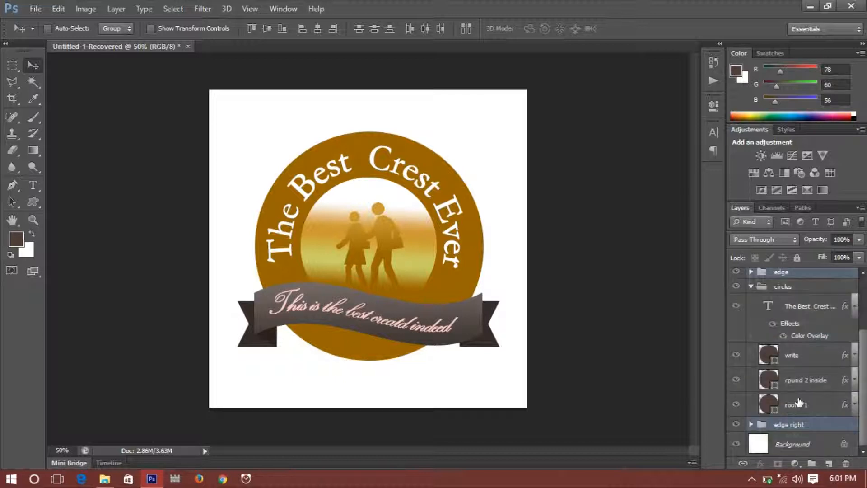
click(800, 403)
click(737, 404)
click(737, 405)
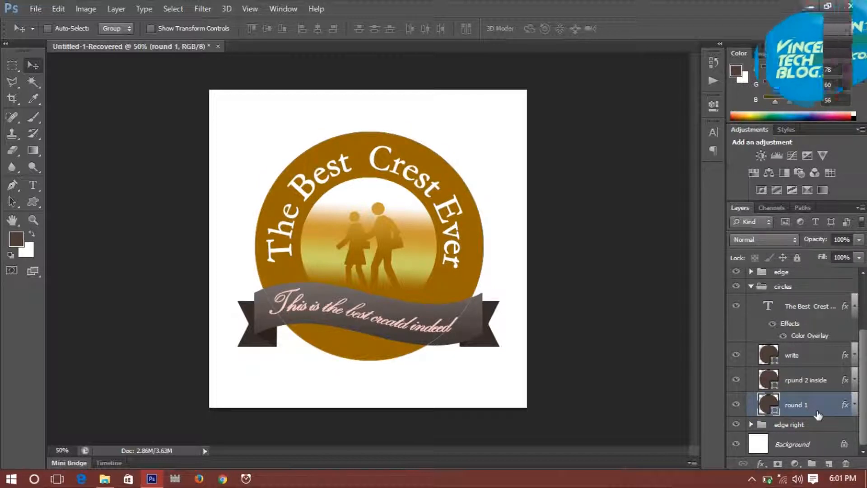
double_click(819, 415)
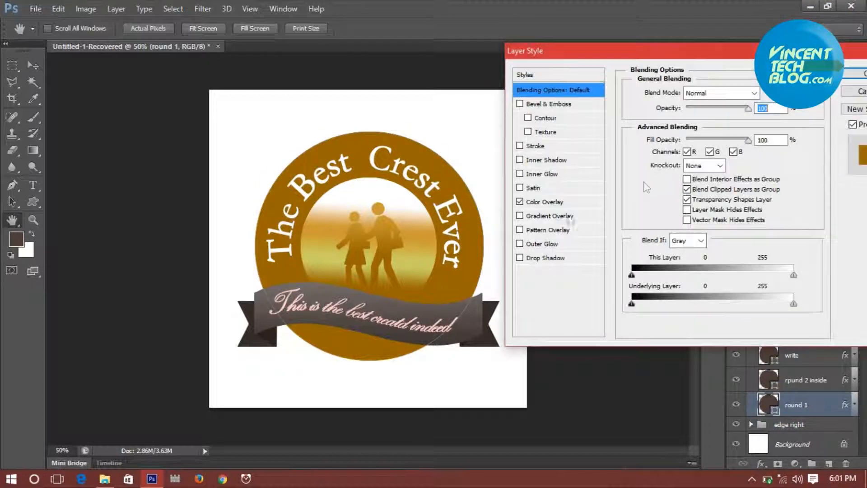
click(520, 202)
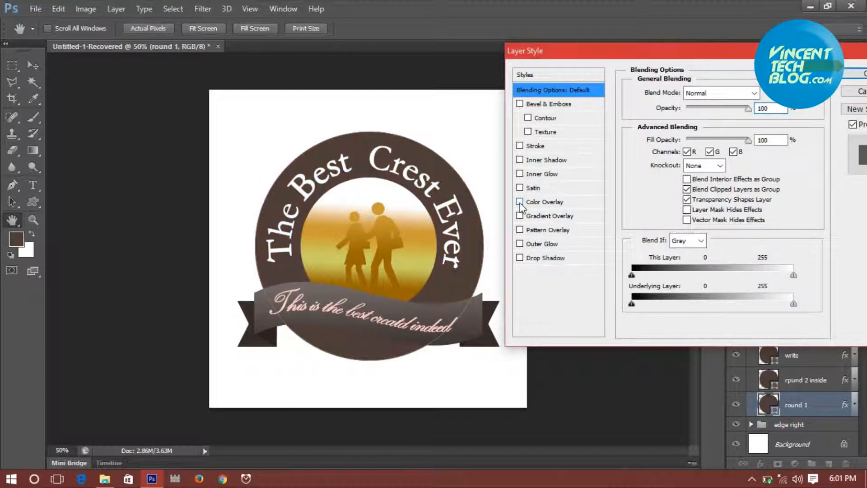
click(520, 203)
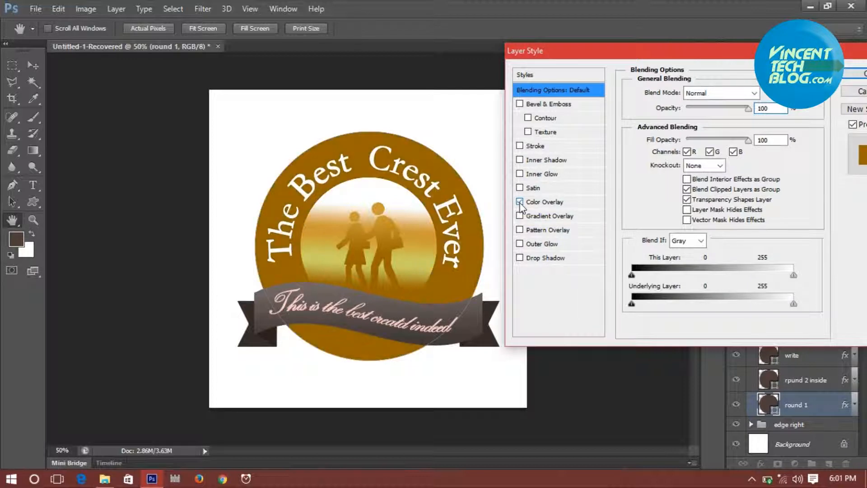
Try a drop shadow on the round 1 ring with a distance of 0 px and a size of 59 px.
click(521, 243)
click(520, 258)
click(556, 258)
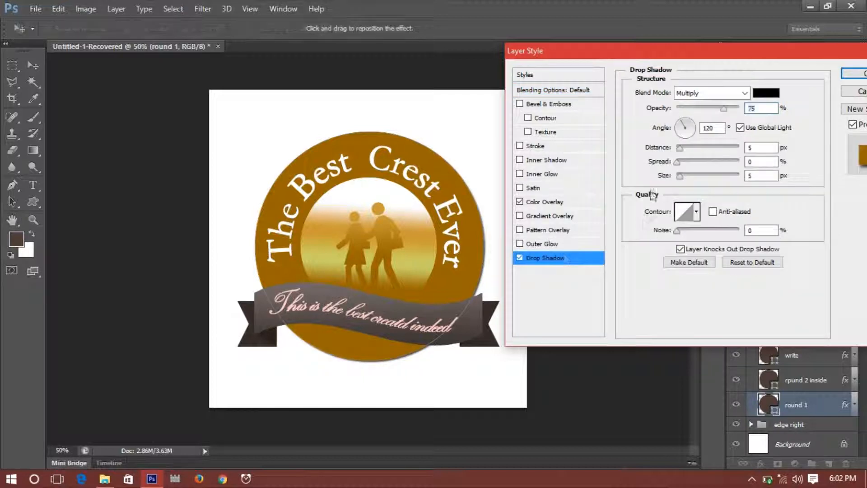
mouse_move(678, 232)
mouse_down()
mouse_move(686, 234)
mouse_move(664, 233)
mouse_up()
drag(681, 152, 726, 147)
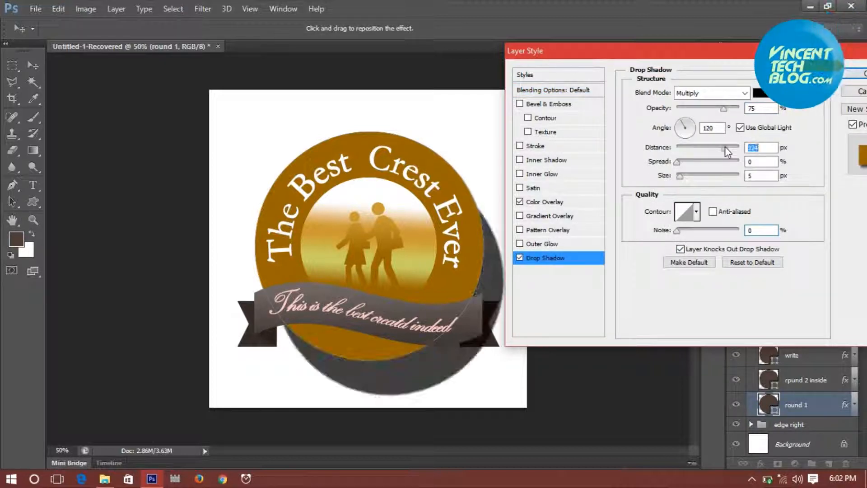
drag(680, 176, 576, 152)
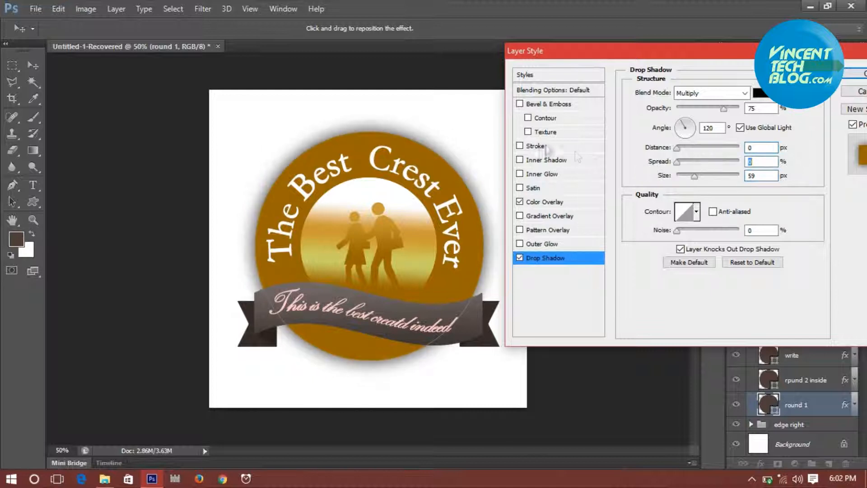
Replace the round 1 ring's drop shadow with Bevel & Emboss, using a contour range of 87% and no texture.
click(520, 105)
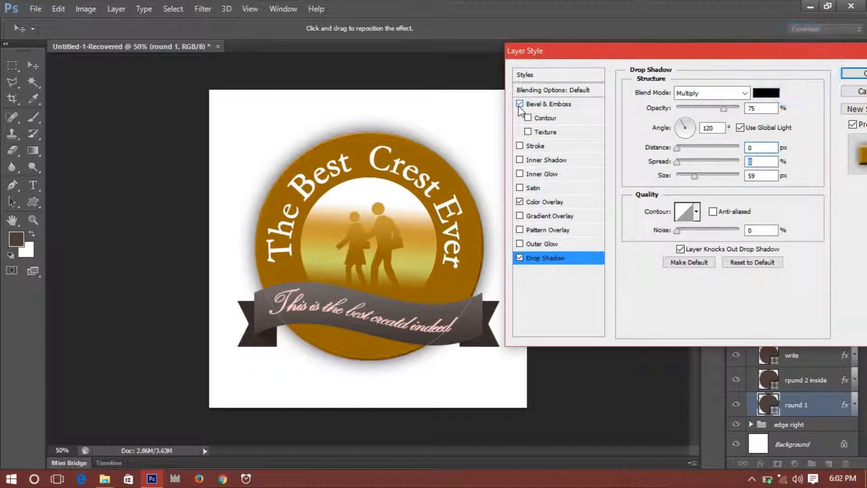
click(520, 258)
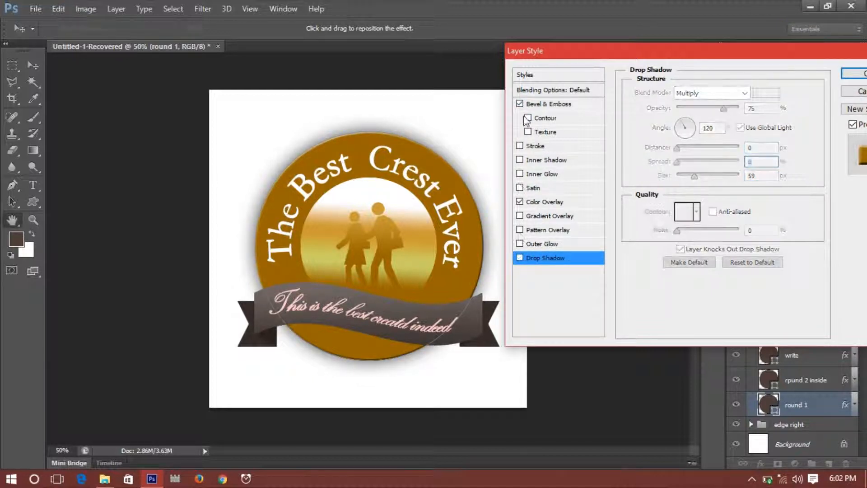
click(528, 118)
click(542, 119)
drag(692, 117, 668, 116)
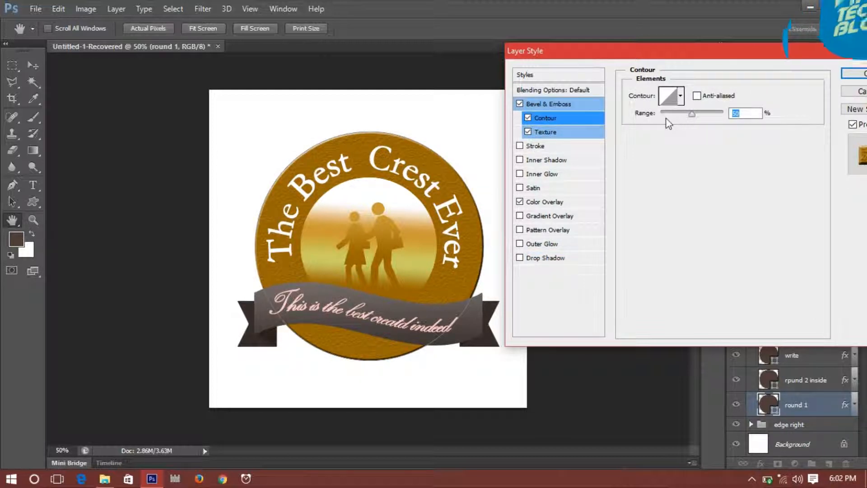
drag(680, 115, 715, 117)
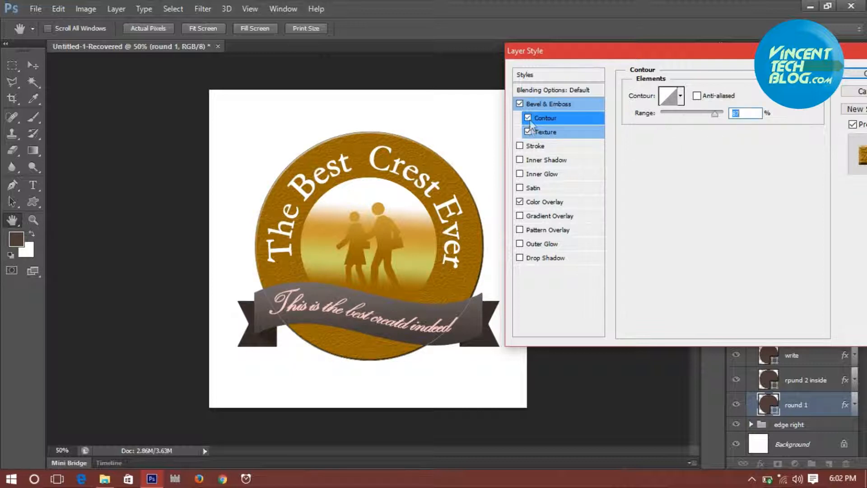
click(528, 131)
Try a ring bevel with depth 337%, size 16 px, soften 6 px, highlight opacity 17% and shadow opacity 15%.
click(568, 105)
drag(687, 127, 704, 154)
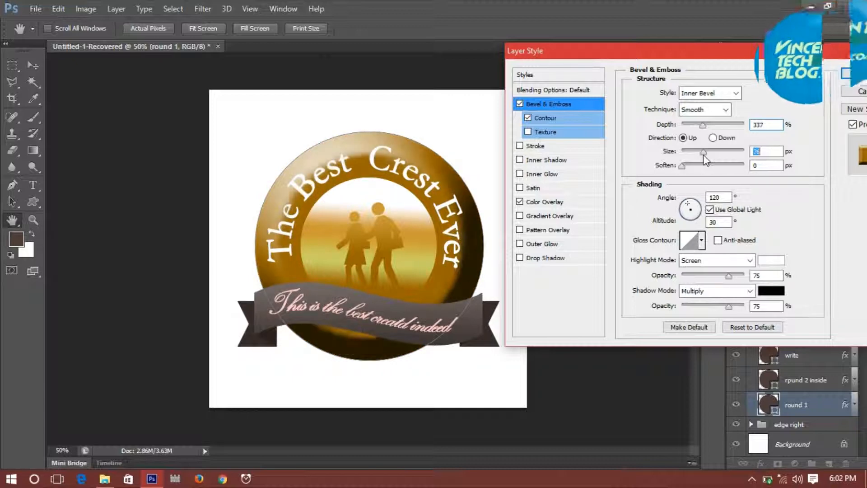
drag(682, 166, 753, 170)
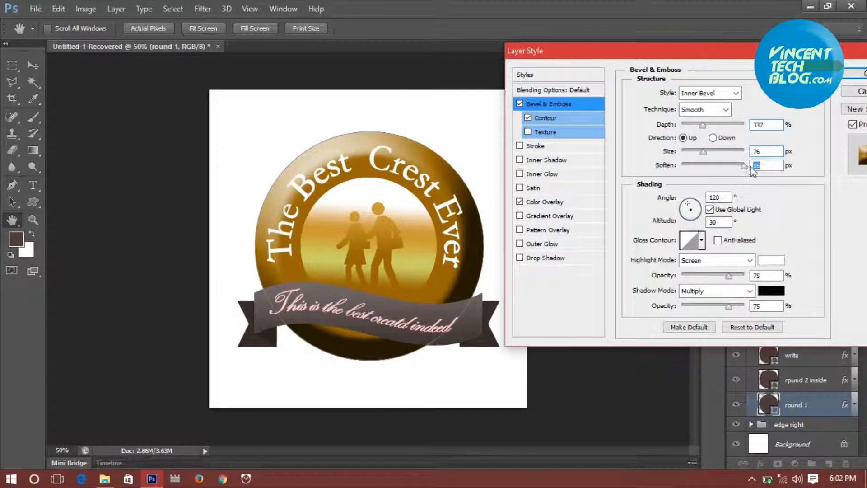
drag(704, 152, 719, 170)
drag(725, 278, 693, 281)
drag(729, 306, 691, 310)
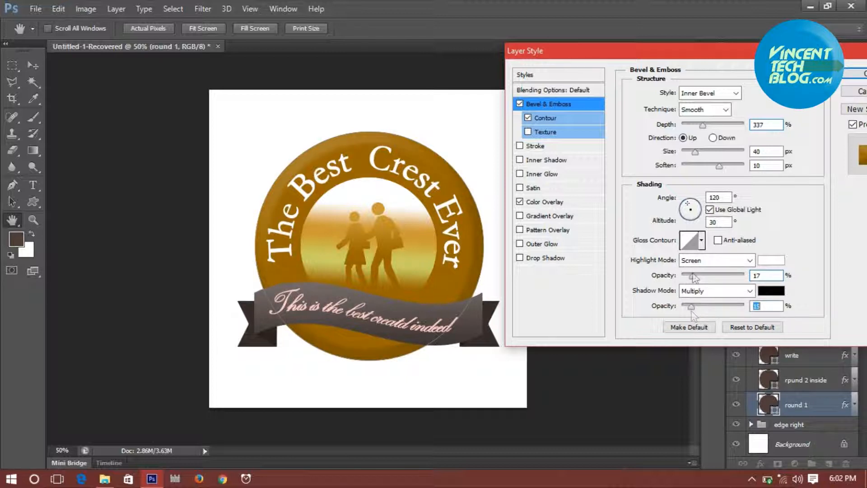
click(700, 166)
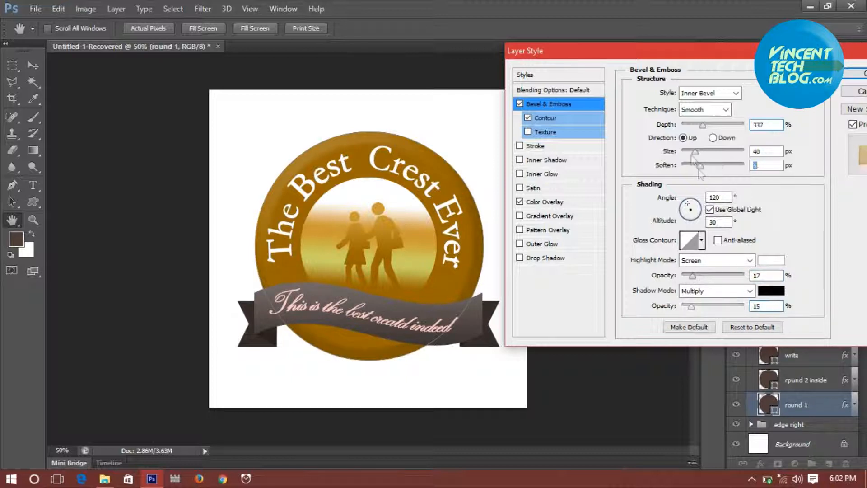
drag(694, 152, 687, 153)
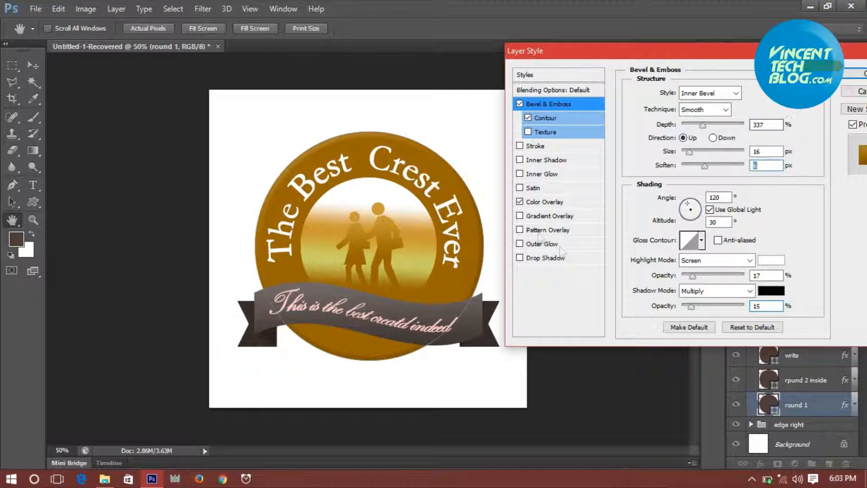
Replace the ring's Color Overlay with a Gradient Overlay from cd9a35 to 996600, sampling both colors from the canvas.
click(520, 216)
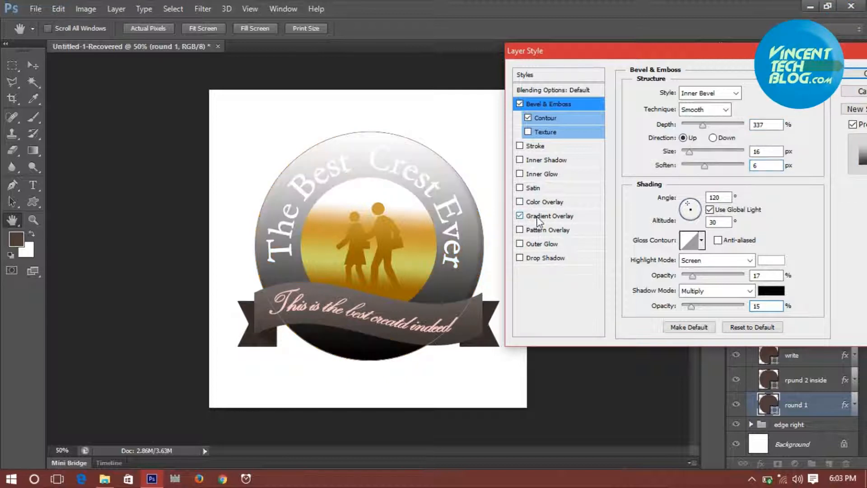
click(539, 217)
click(722, 128)
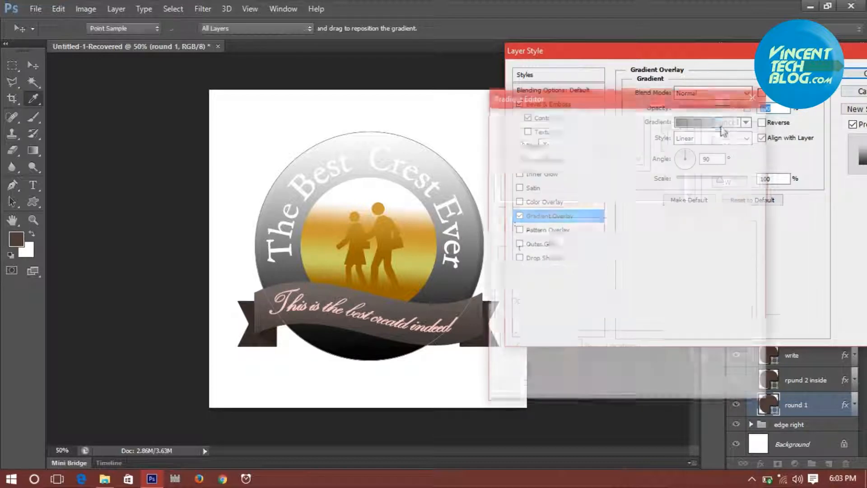
click(505, 315)
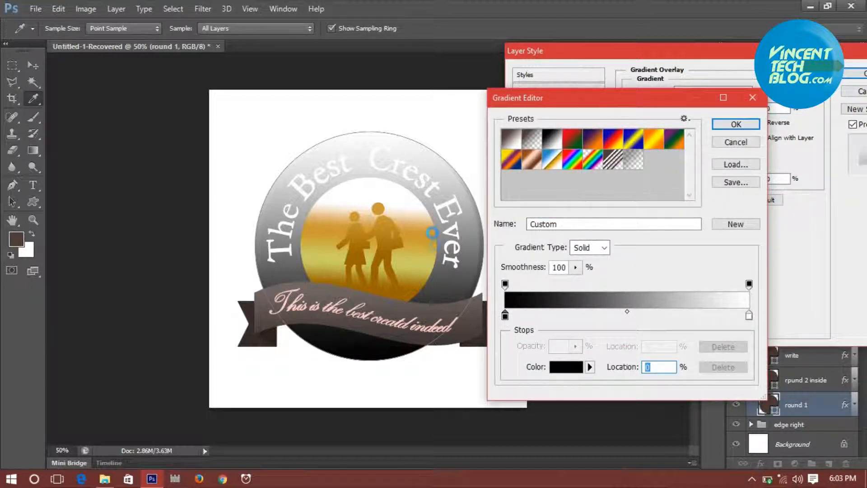
double_click(505, 315)
click(423, 228)
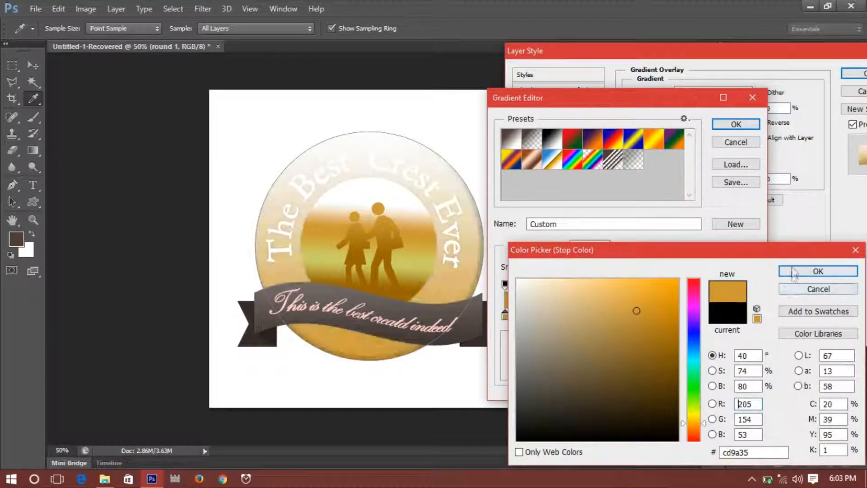
click(794, 271)
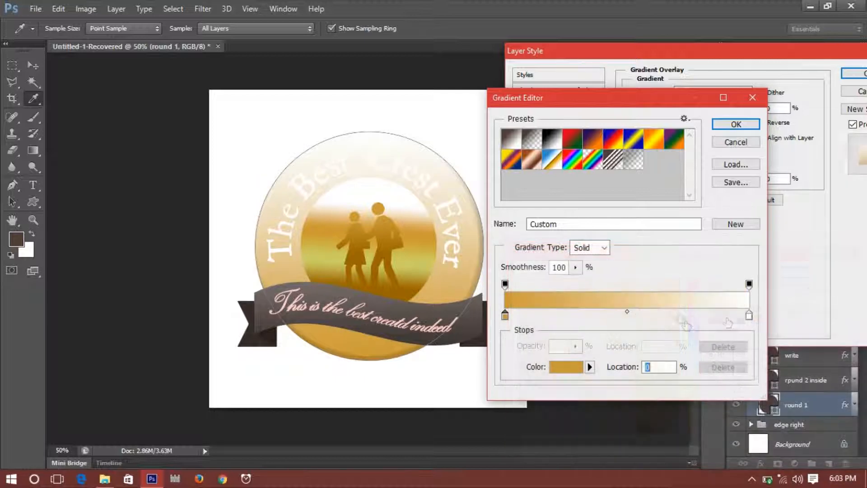
double_click(749, 315)
click(404, 293)
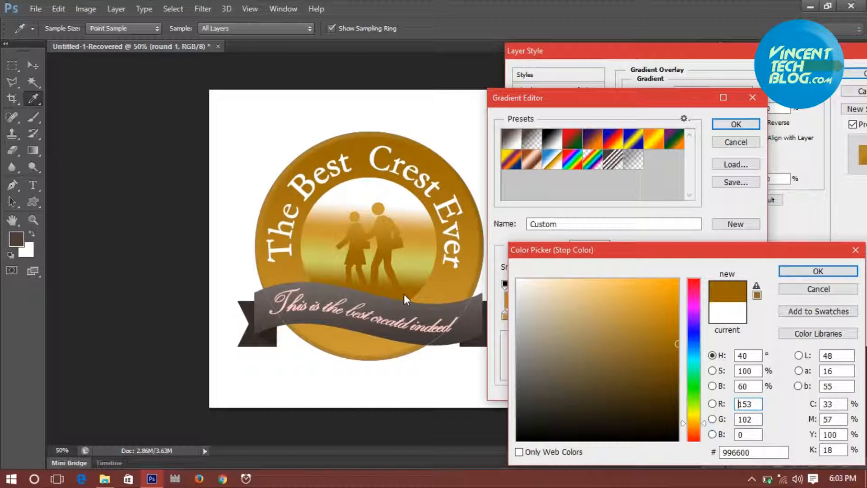
click(797, 271)
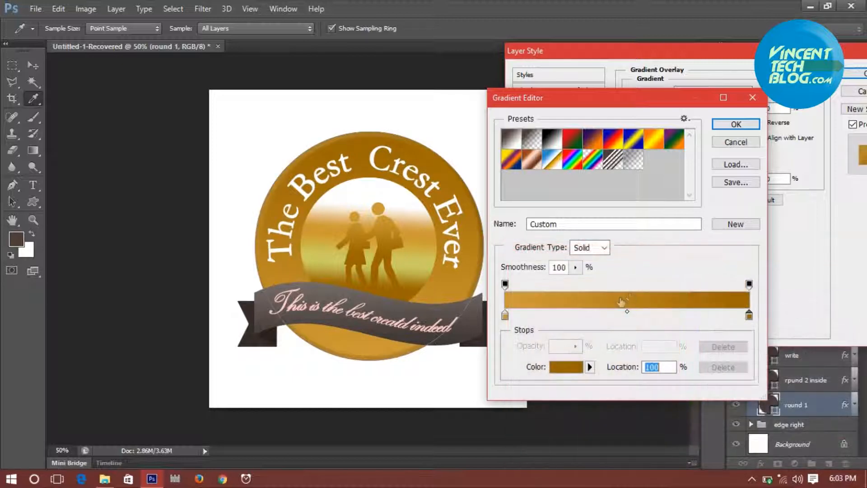
Reorder the gradient with the dark stop near the middle and gold at 100%, then apply the style without Bevel & Emboss.
drag(749, 314, 610, 315)
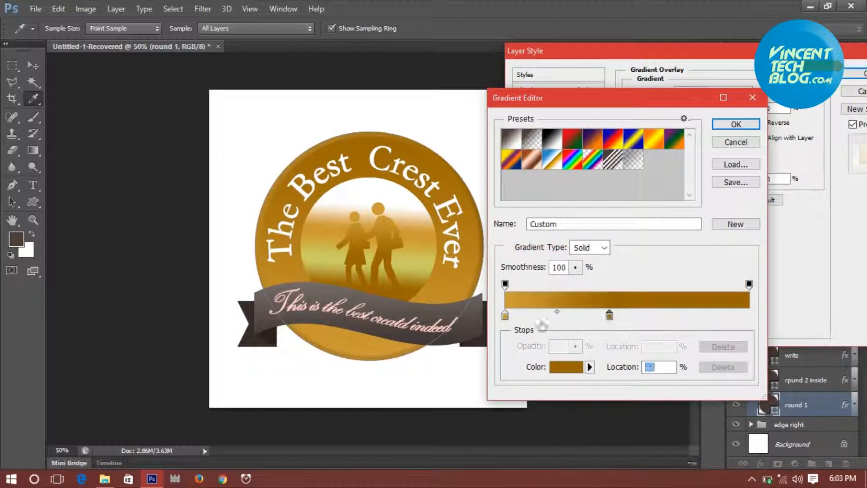
drag(506, 315, 768, 314)
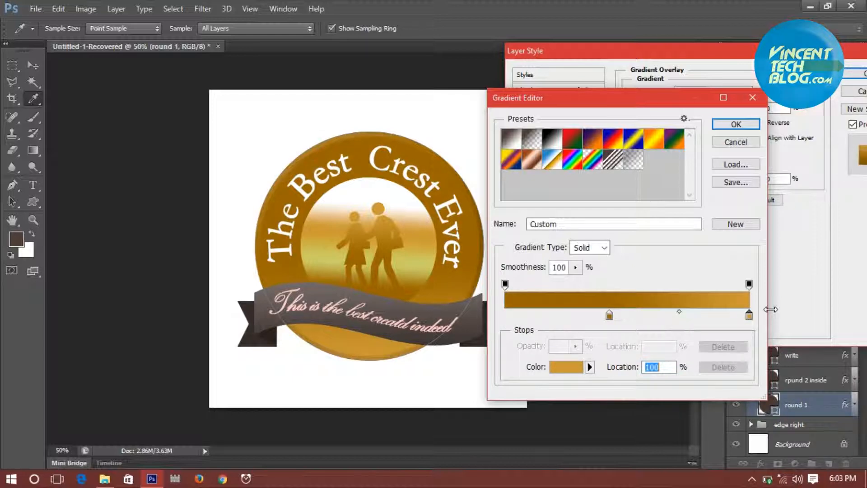
click(735, 124)
click(520, 104)
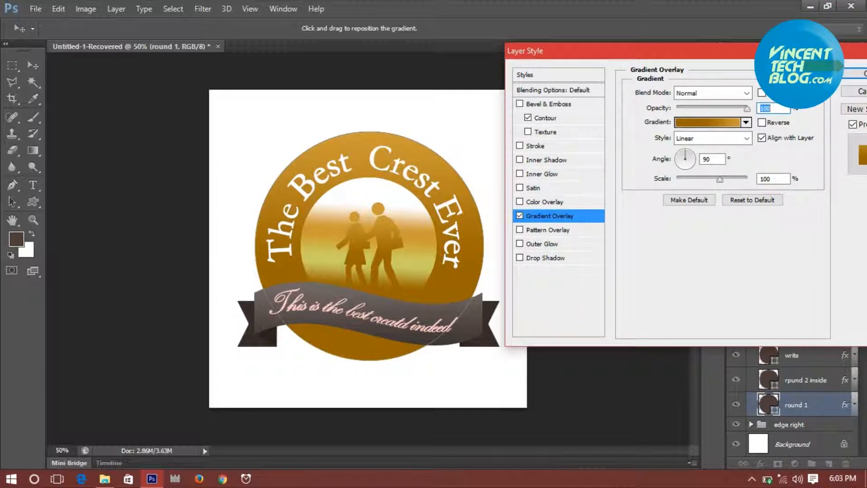
click(849, 78)
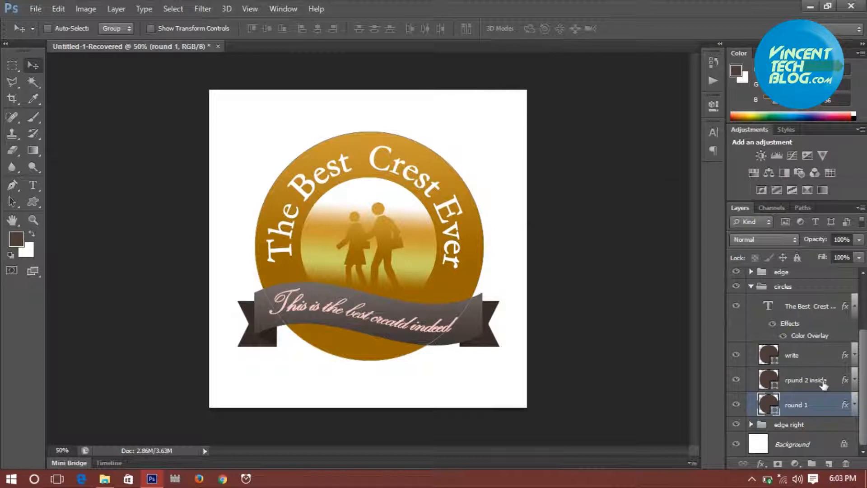
Collapse the circles group, expand the ribbon group and open the Gradient Overlay settings of Rectangle 3.
scroll(790, 354, up, 3)
click(753, 348)
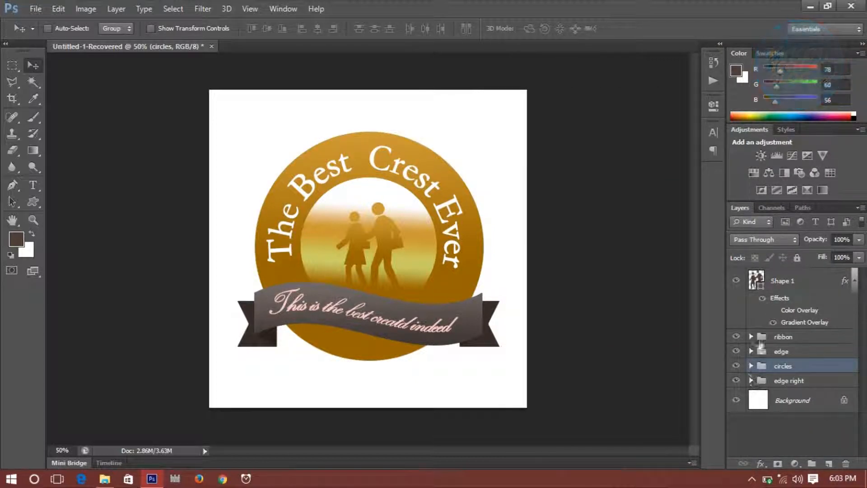
click(751, 336)
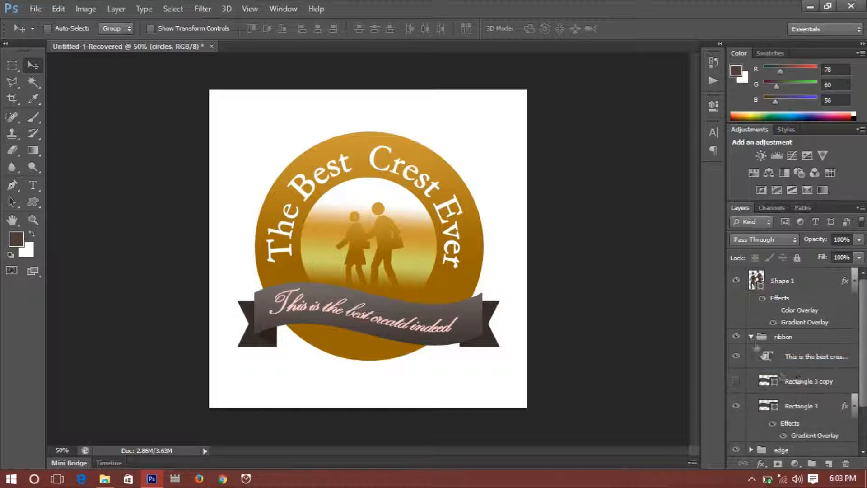
click(807, 406)
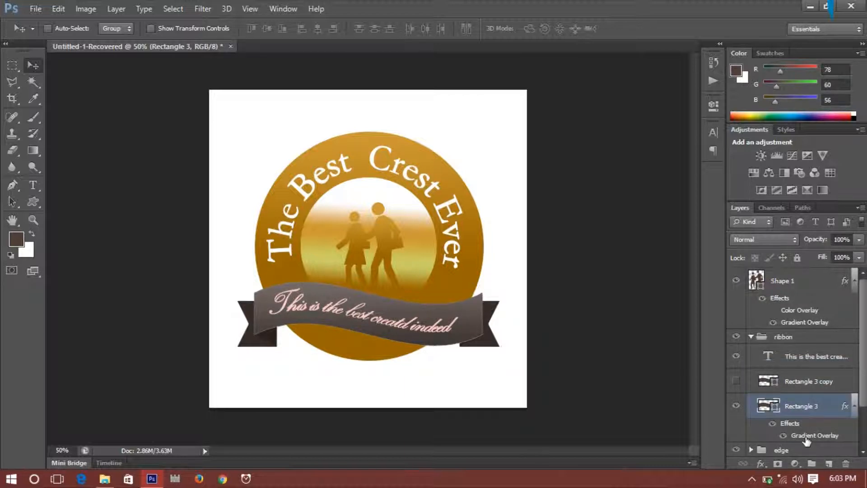
double_click(808, 436)
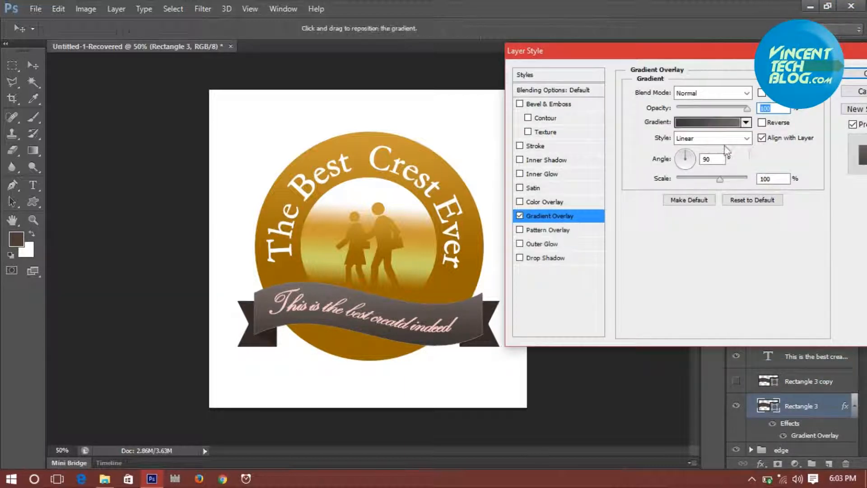
Set the starting stop of the Rectangle 3 gradient to the dark brown 724d04.
click(698, 123)
click(506, 315)
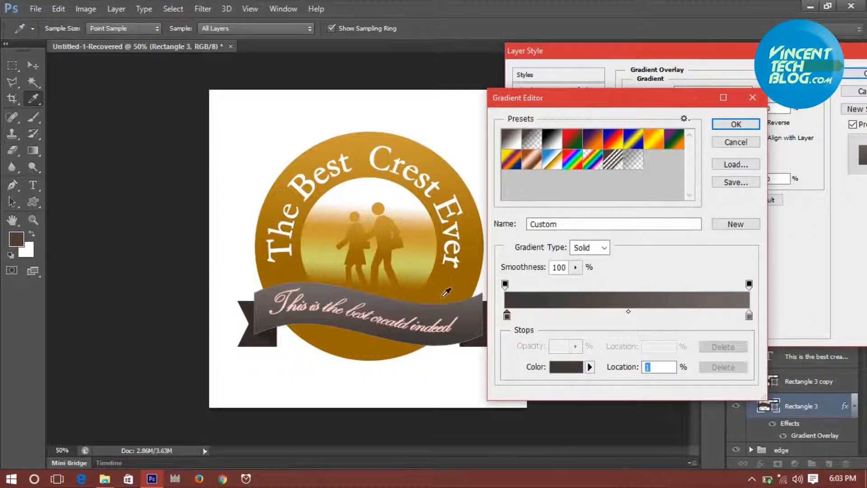
click(444, 296)
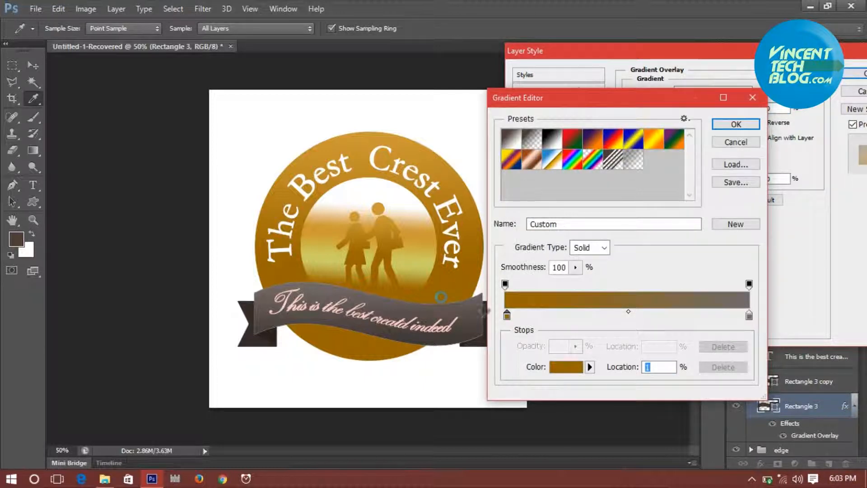
double_click(507, 316)
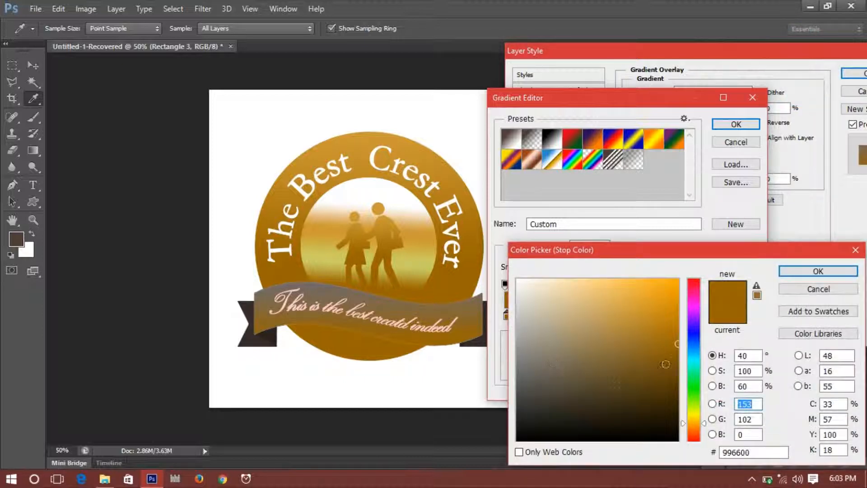
click(673, 369)
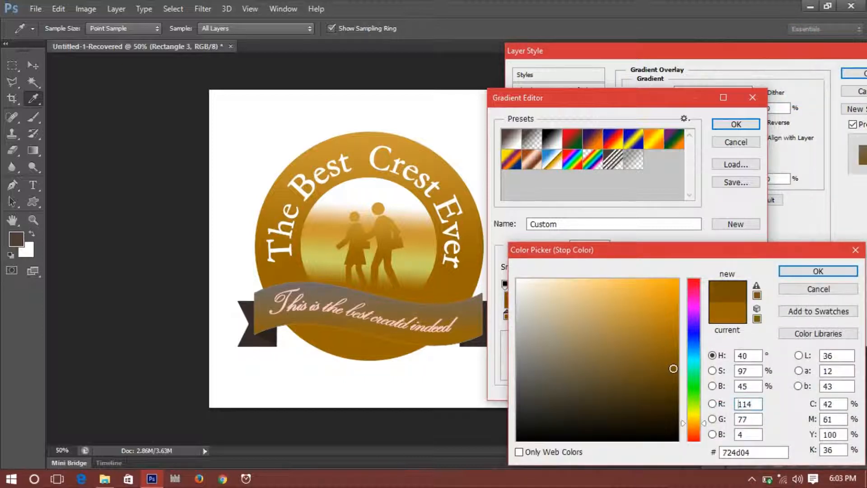
click(793, 273)
Set the gradient's end stop to gold cf9d3d sampled from the inner circle, and apply the ribbon's layer style.
double_click(750, 316)
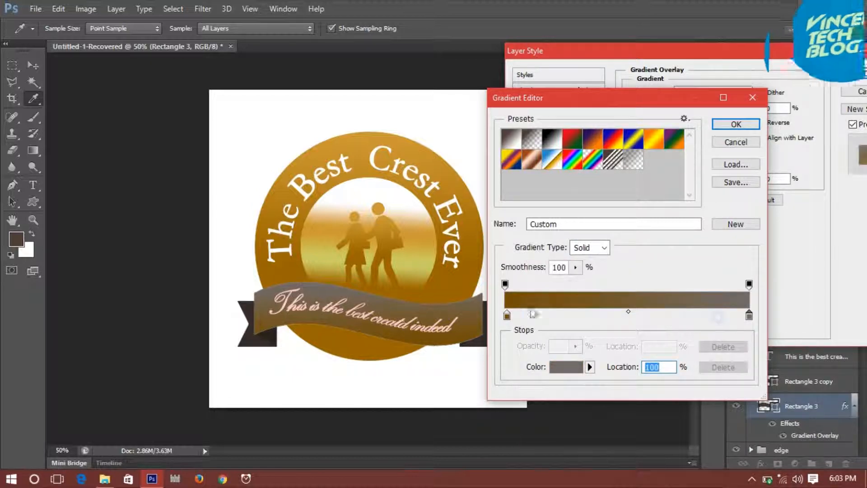
click(477, 284)
click(432, 254)
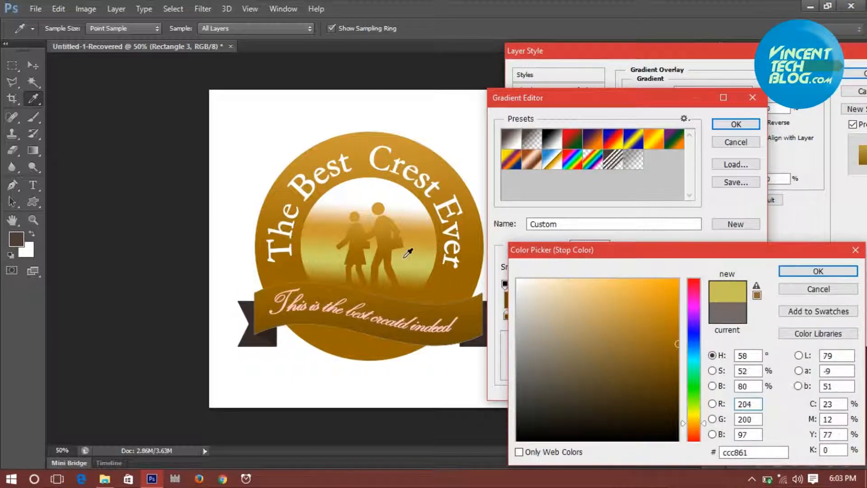
click(446, 294)
click(406, 224)
click(406, 231)
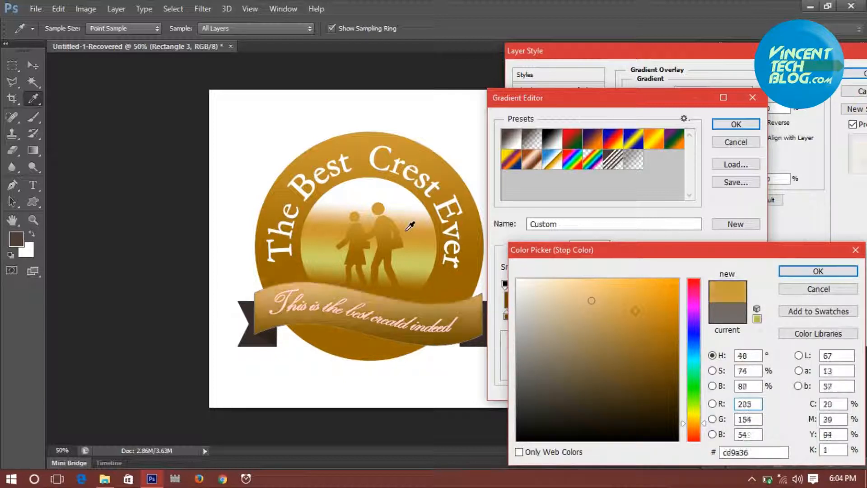
click(408, 229)
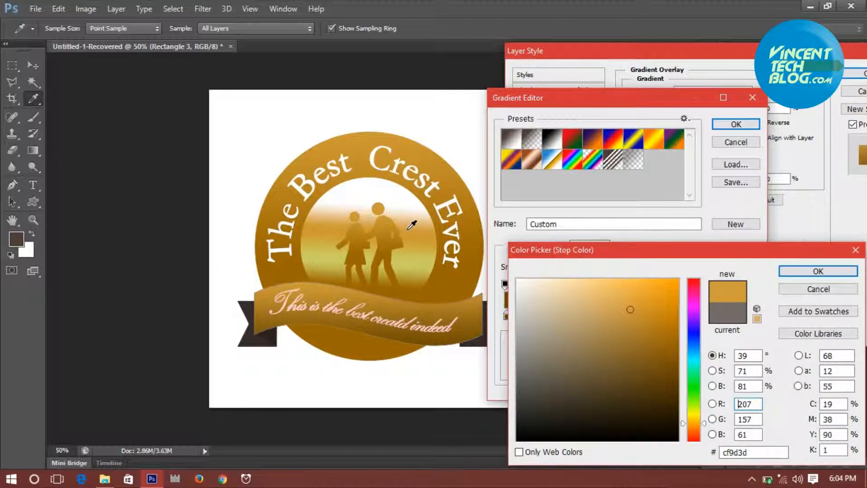
click(785, 274)
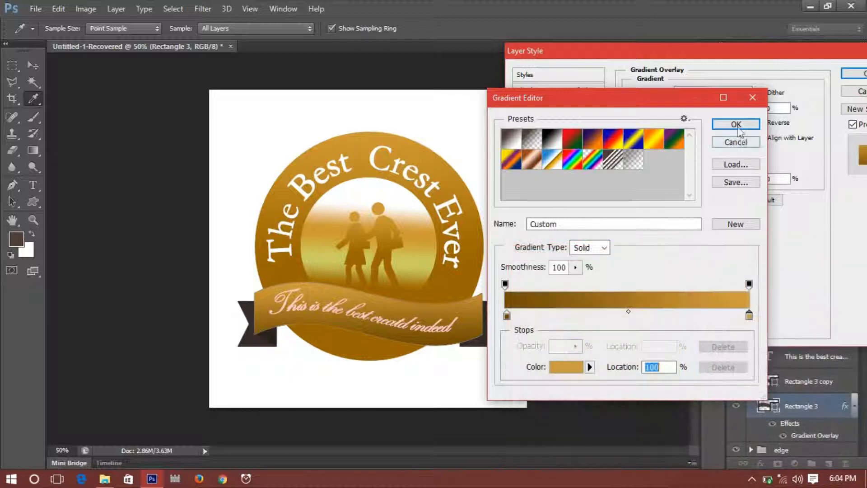
click(736, 124)
click(852, 74)
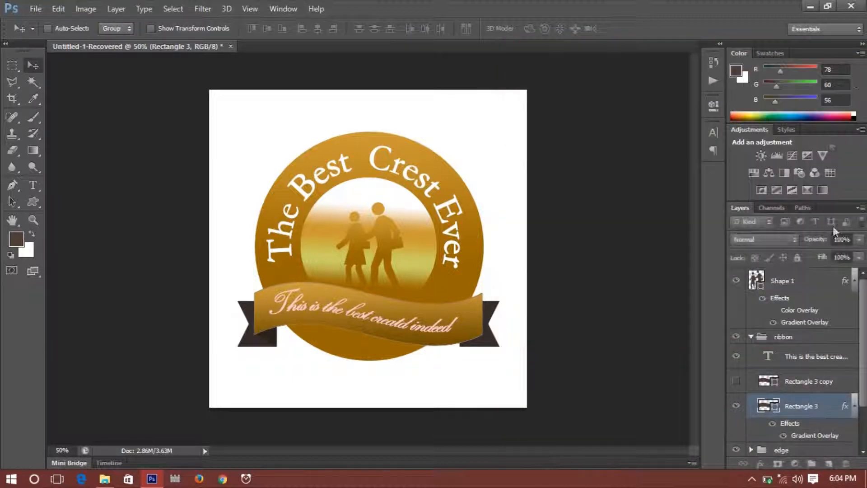
Copy the layer style of Rectangle 3 and paste it onto the ribbon layer in the edge group.
right_click(817, 410)
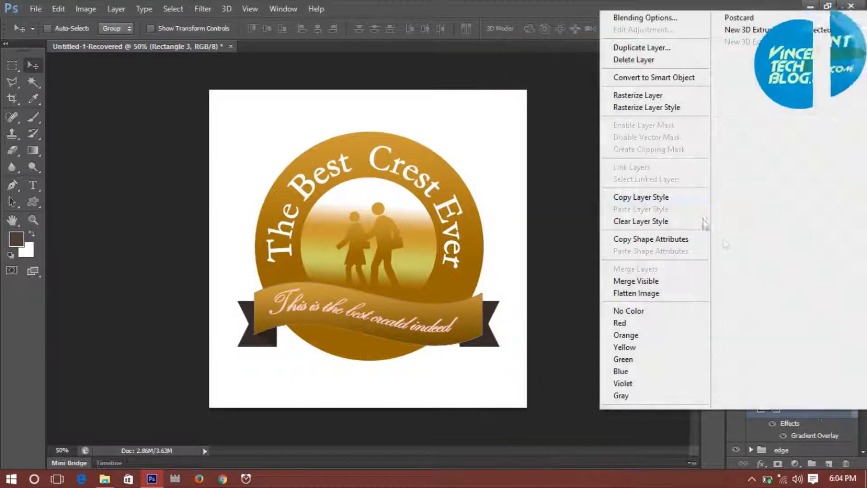
click(669, 208)
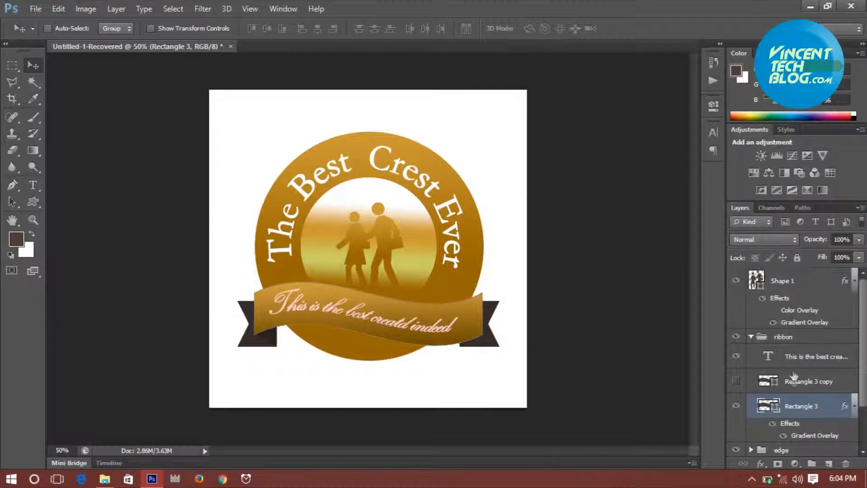
scroll(794, 375, down, 3)
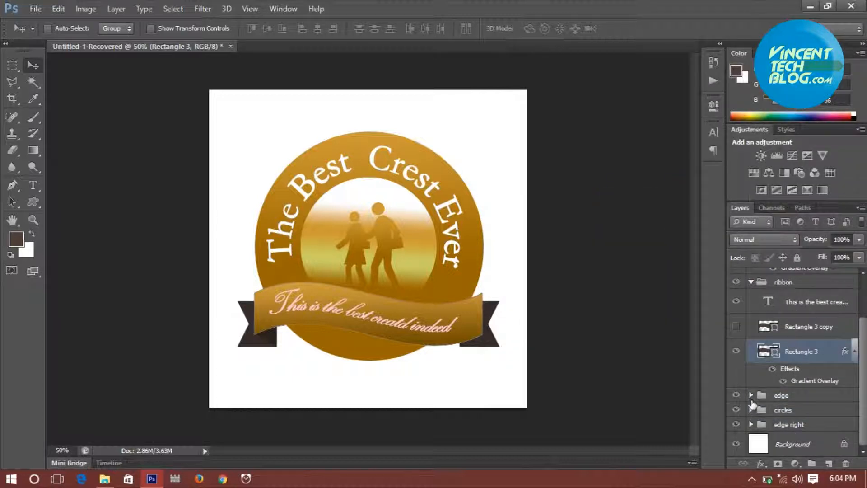
click(755, 399)
click(751, 396)
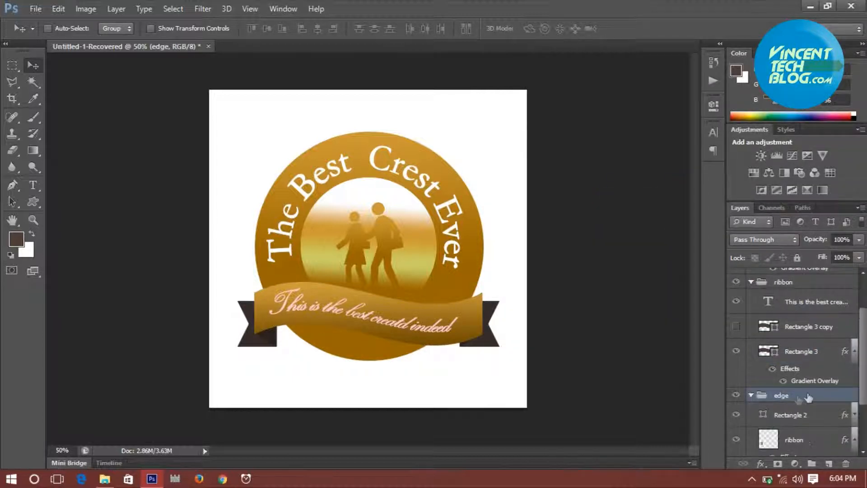
scroll(795, 384, down, 4)
right_click(797, 371)
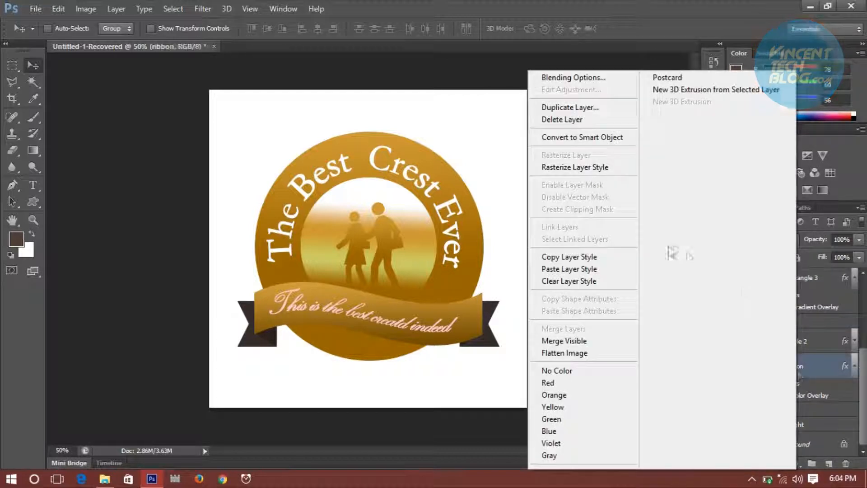
click(578, 270)
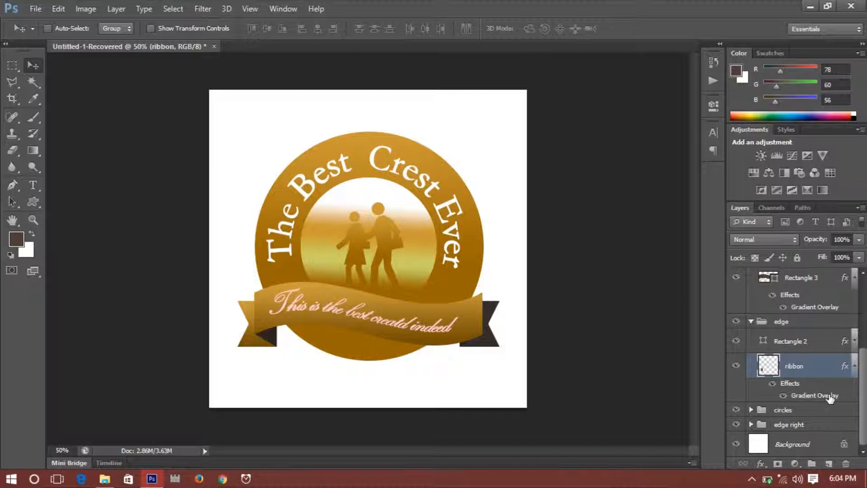
Collapse the edge group and paste the copied layer style onto the ribbon layer in the edge right group.
click(751, 322)
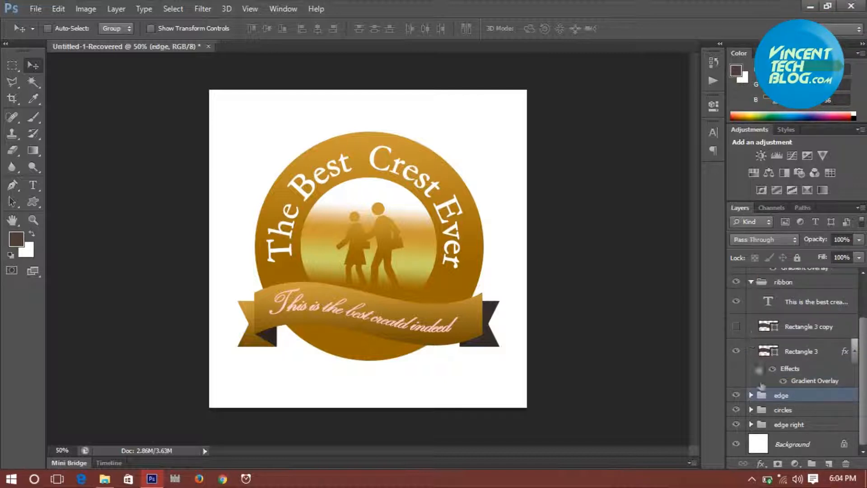
click(751, 424)
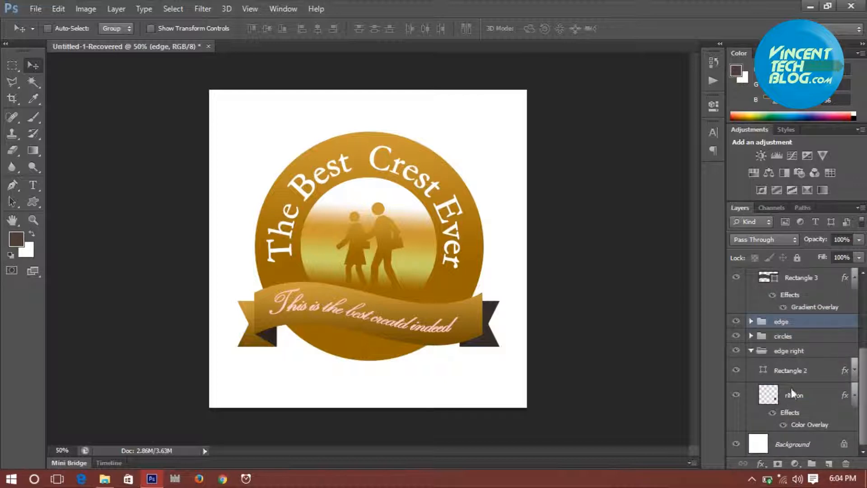
right_click(792, 394)
click(582, 270)
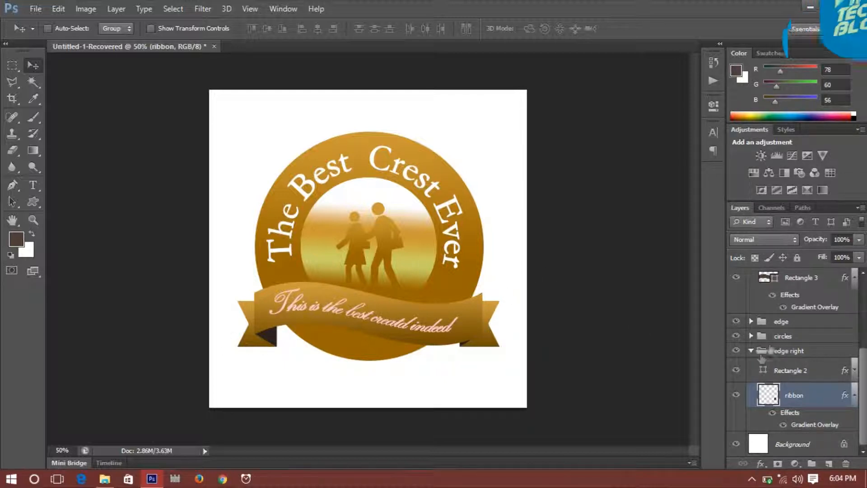
Apply a black 000000 Color Overlay to the slogan text layer in the ribbon group.
scroll(782, 357, up, 3)
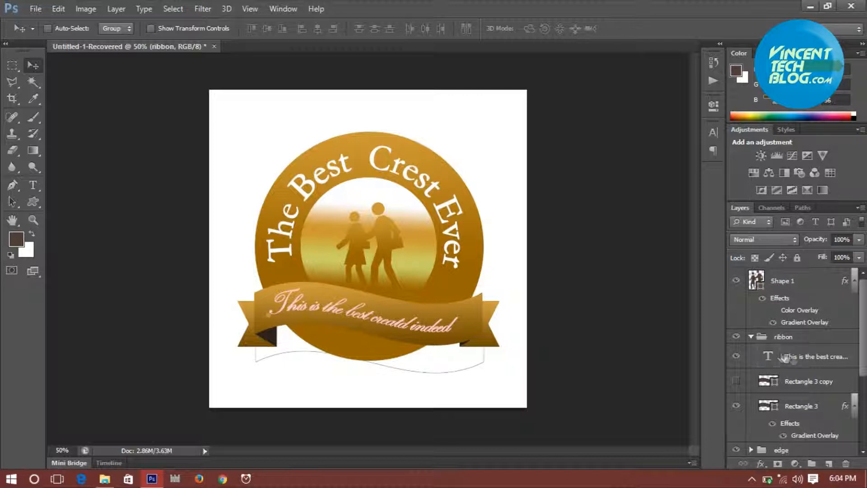
click(813, 362)
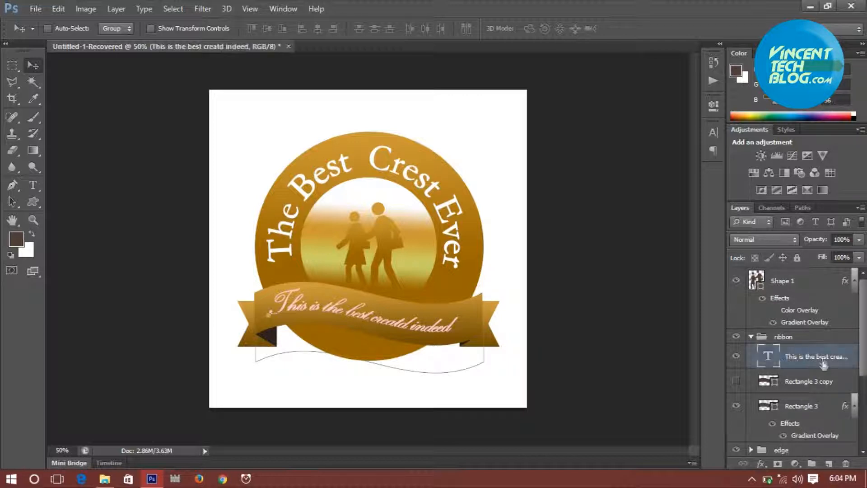
double_click(790, 369)
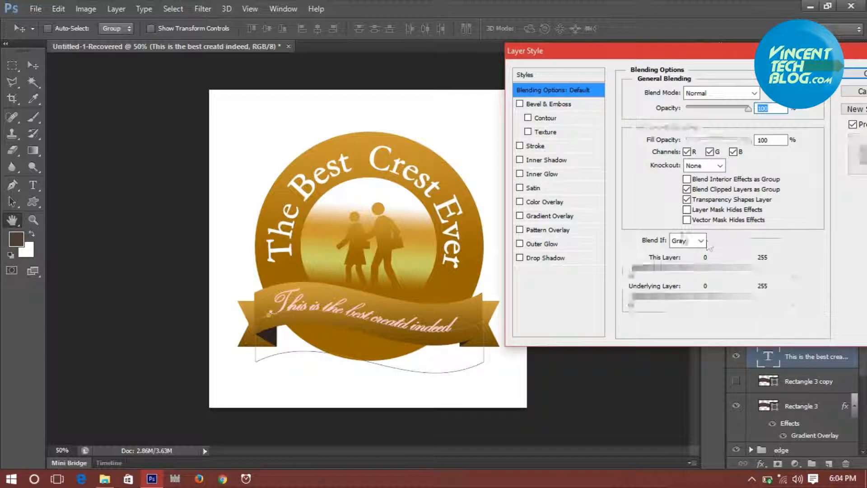
click(579, 204)
click(766, 93)
drag(552, 280, 517, 280)
click(559, 441)
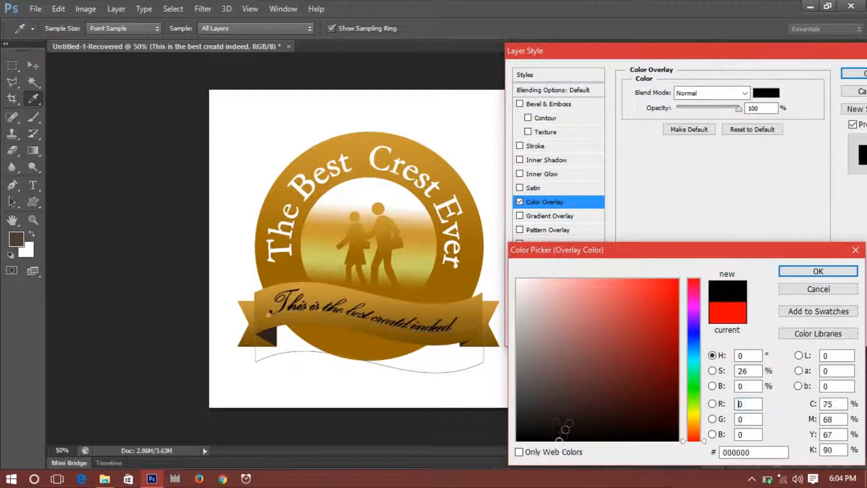
click(818, 272)
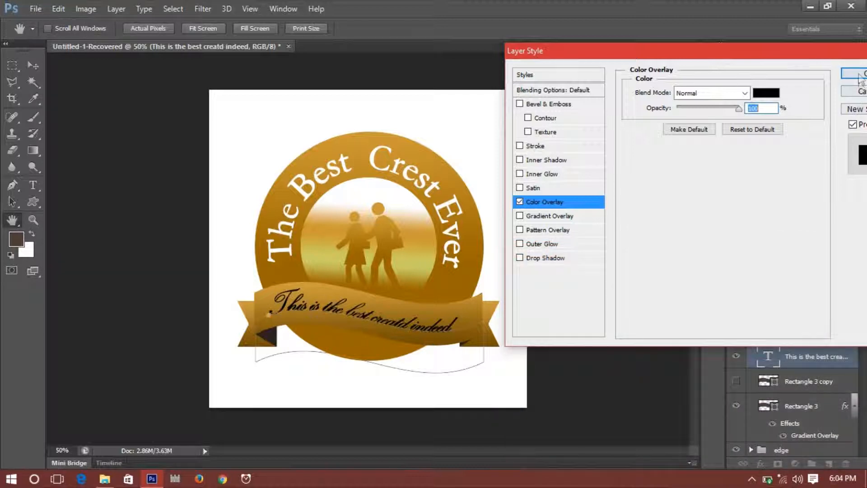
click(857, 74)
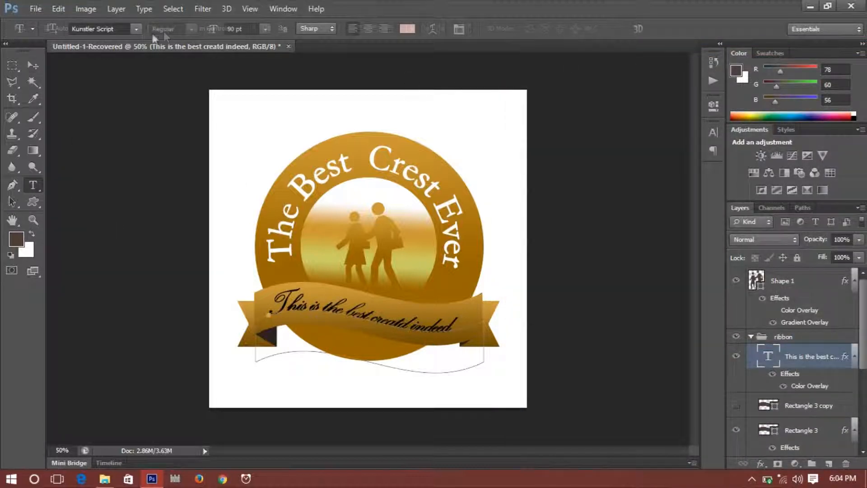
Change the ribbon text's font to Microsoft New Tai Lue and set its size to 72 pt.
click(136, 29)
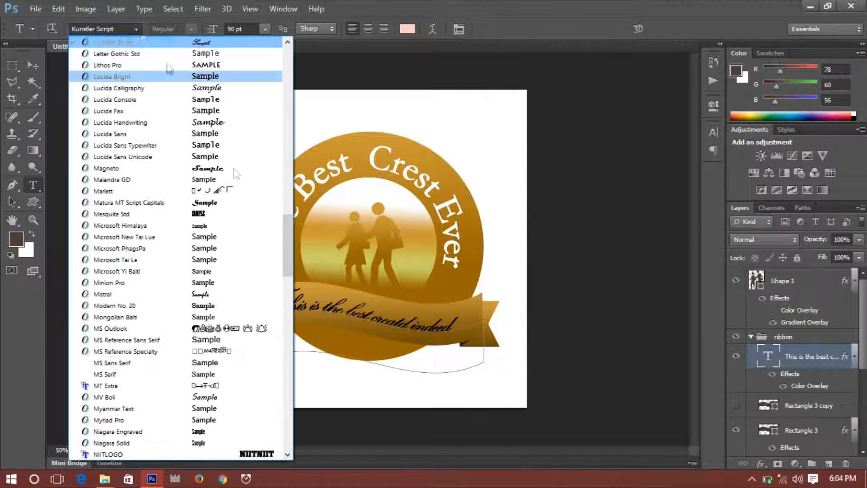
click(264, 234)
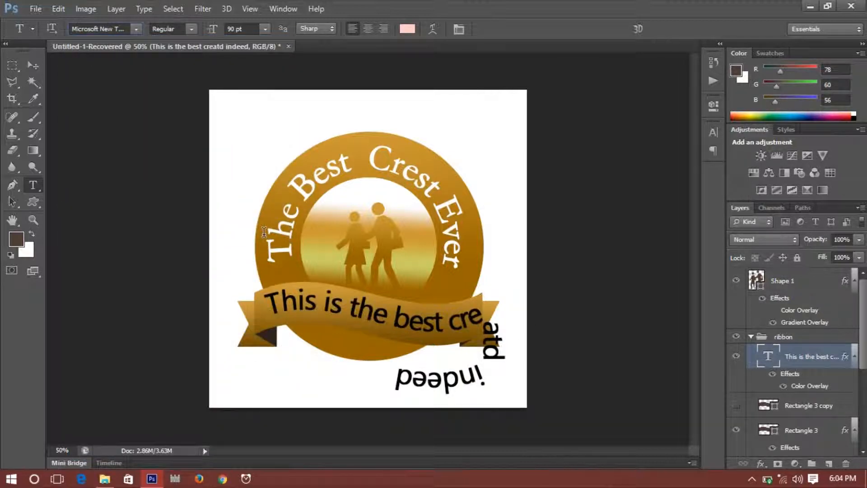
click(193, 28)
click(265, 29)
click(264, 208)
click(265, 29)
click(252, 229)
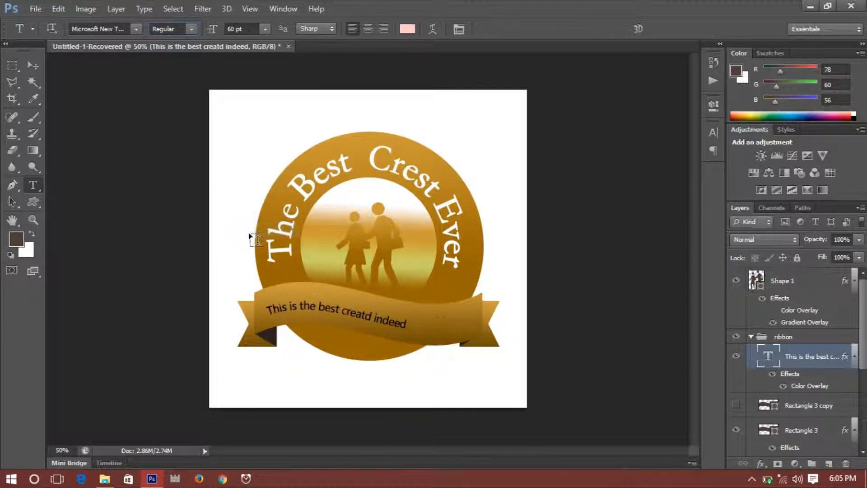
click(265, 29)
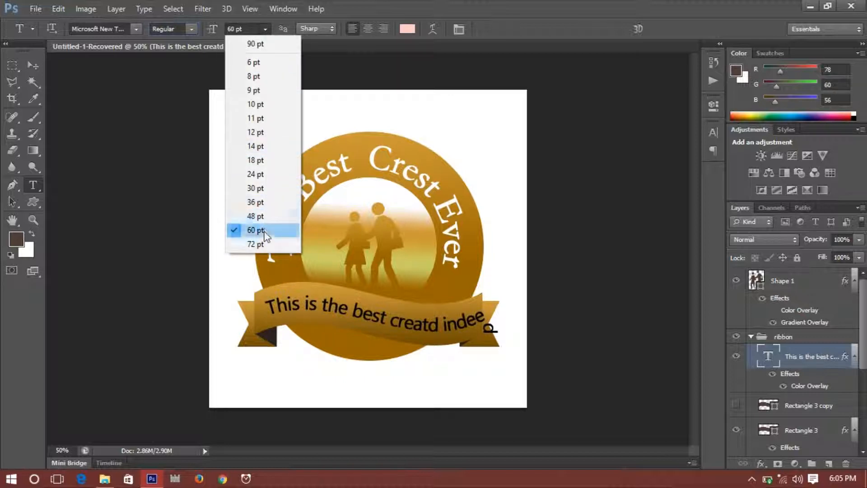
click(265, 244)
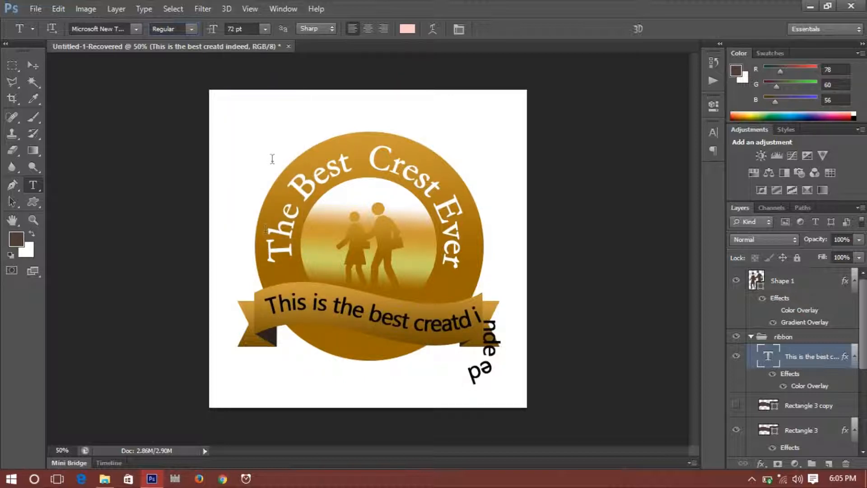
Replace the whole slogan on the ribbon with the text vincenttechblog.com.
click(306, 310)
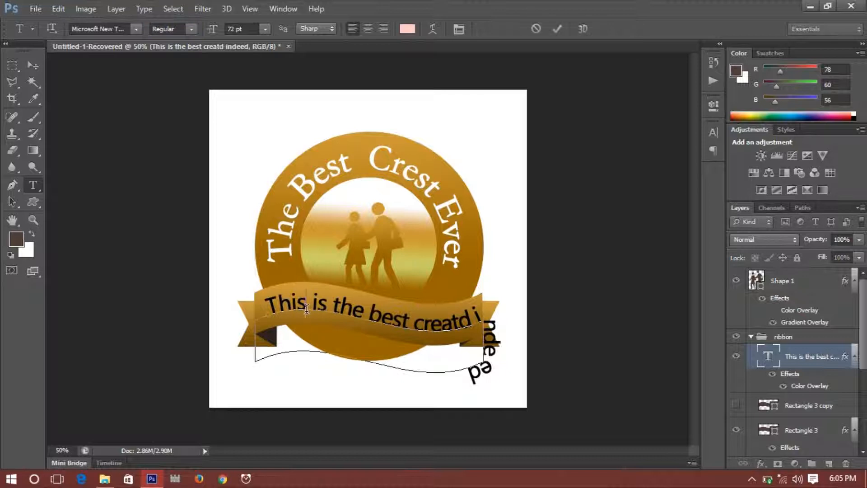
key(ctrl+a)
click(307, 309)
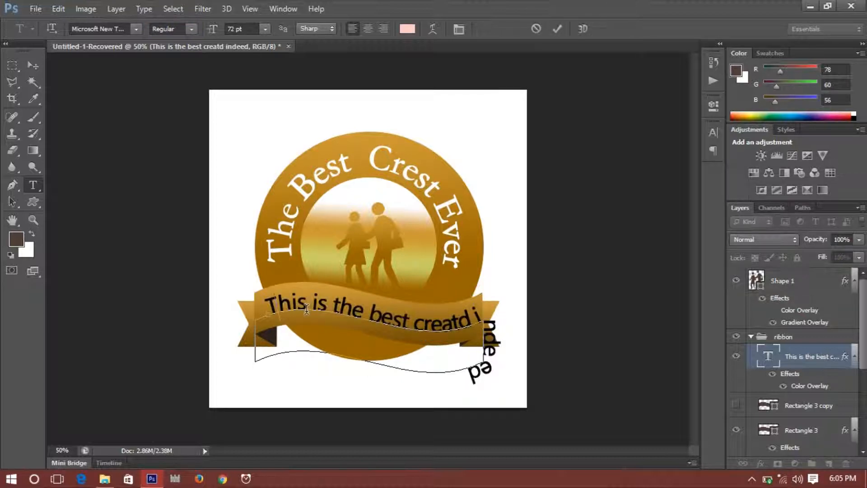
text(vincentteche)
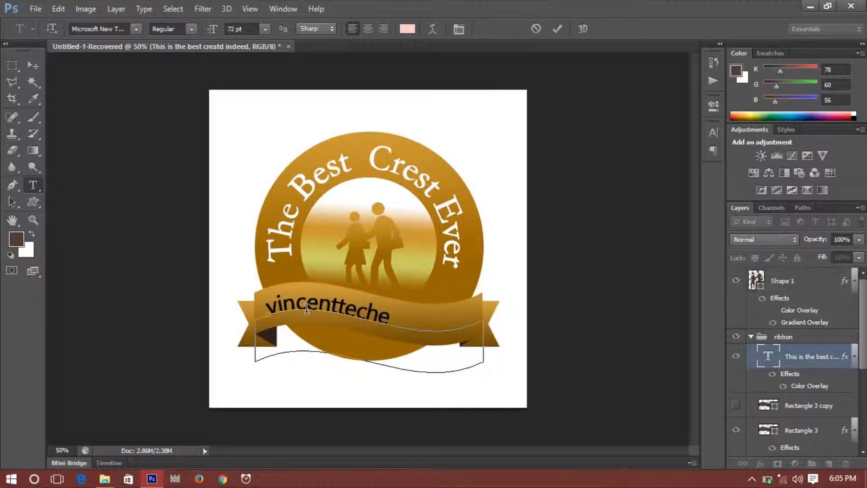
key(BackSpace)
text(blog.com)
key(ctrl+a)
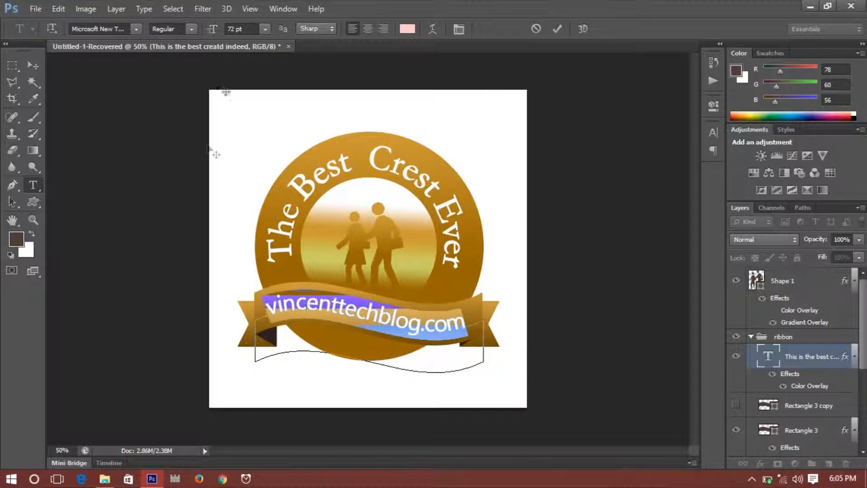
click(408, 28)
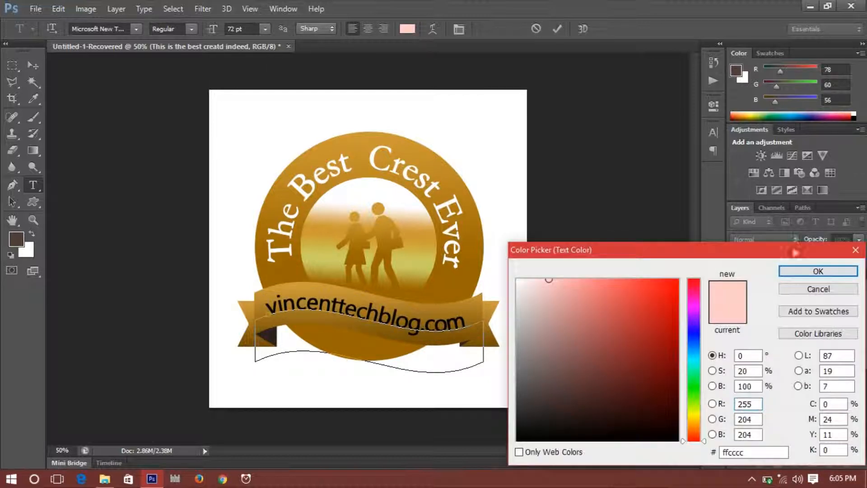
click(807, 294)
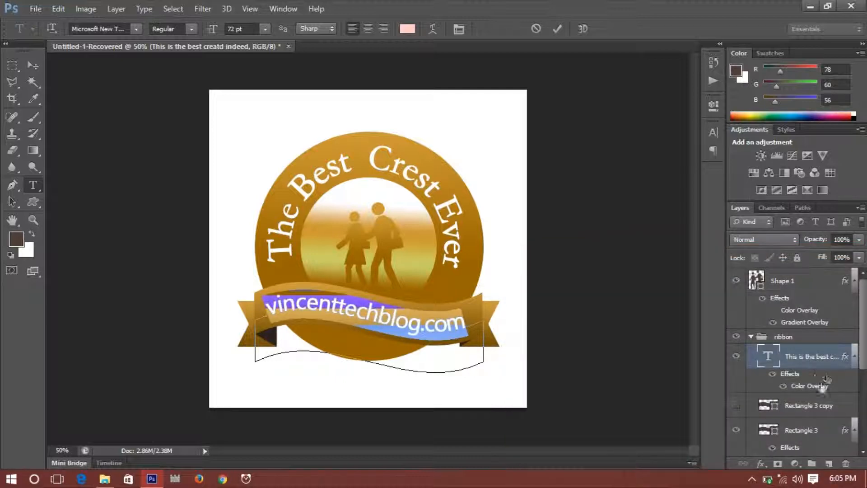
Commit the ribbon text and change its Color Overlay to the dark brown 573b04.
click(800, 387)
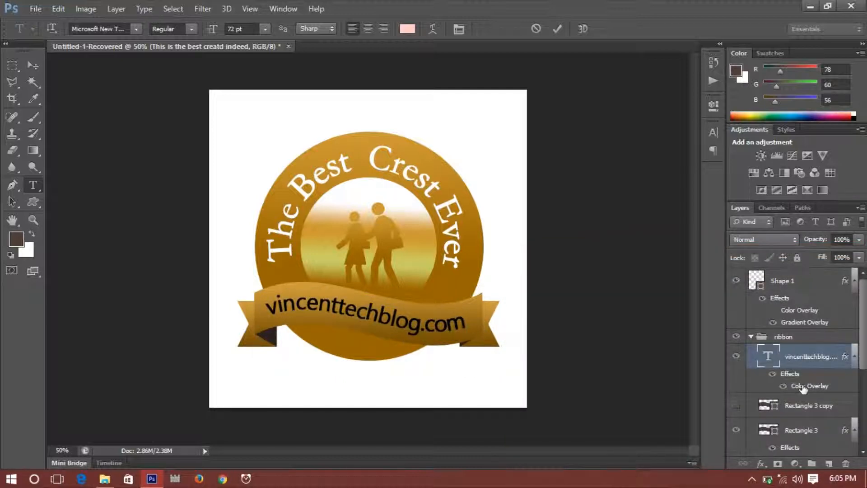
double_click(803, 387)
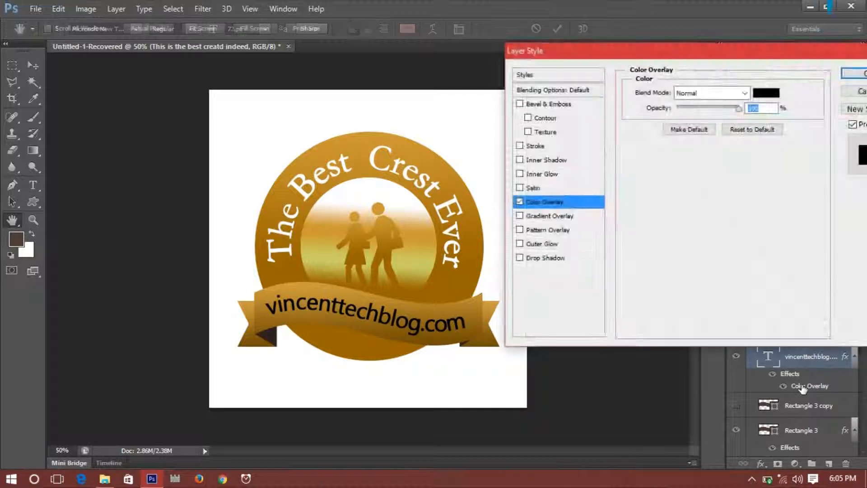
click(766, 93)
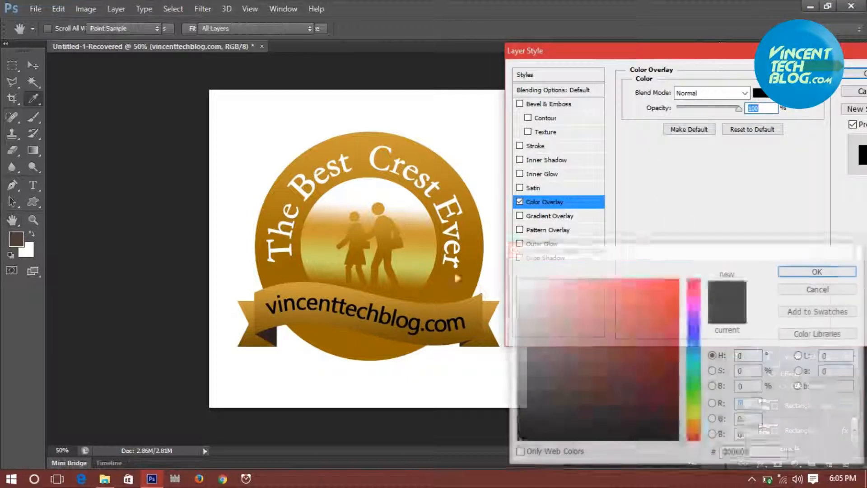
click(459, 307)
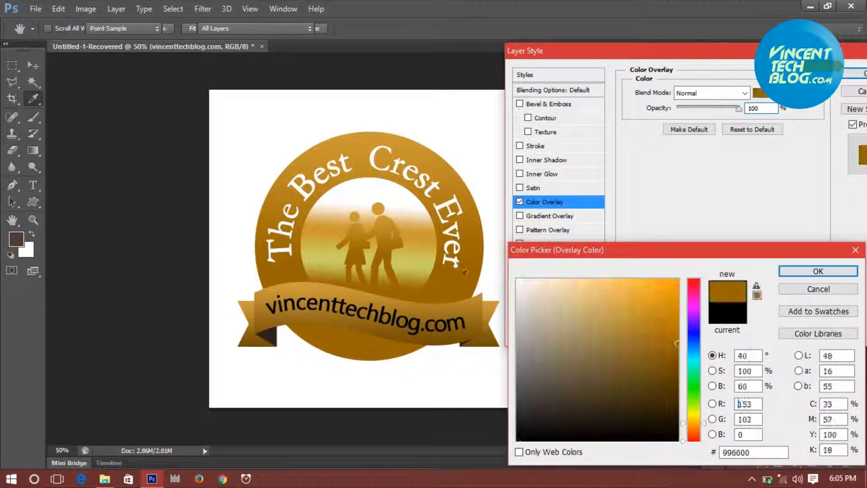
click(666, 377)
drag(666, 377, 670, 385)
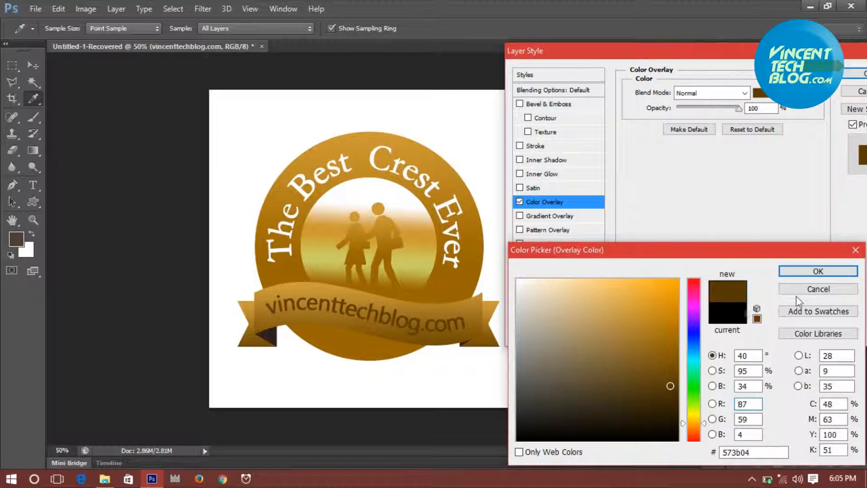
click(799, 273)
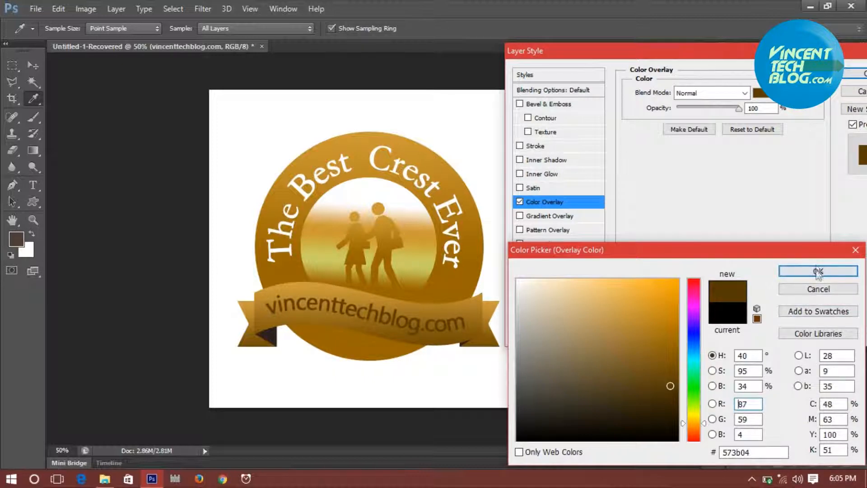
click(856, 73)
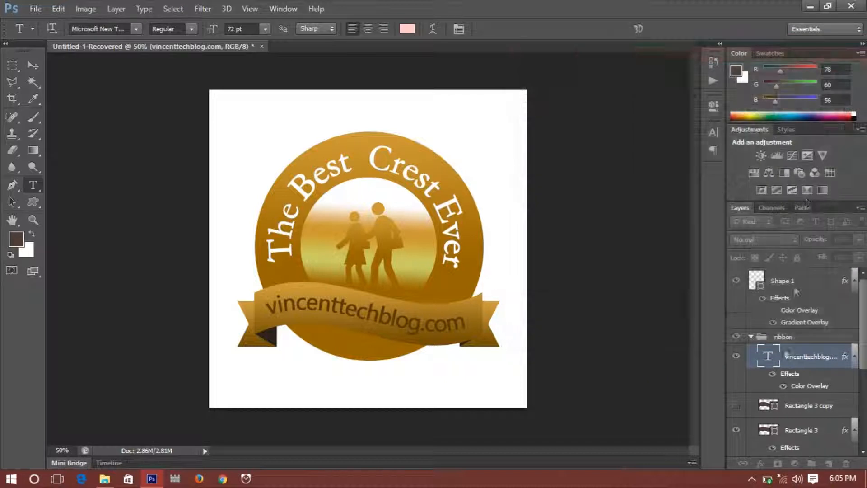
Collapse the ribbon group and hide the Shape 1 silhouette layer.
click(751, 338)
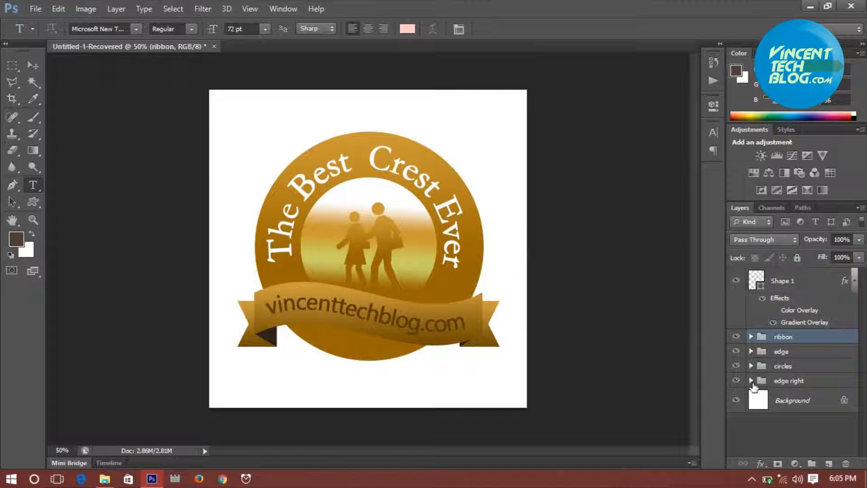
drag(767, 335, 747, 291)
click(737, 281)
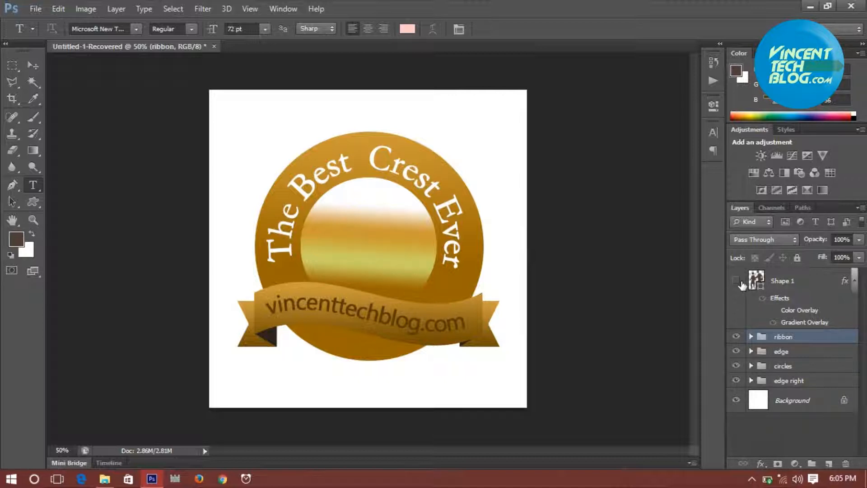
Activate the Custom Shape tool and replace its current shapes with the complete All shape set.
click(34, 202)
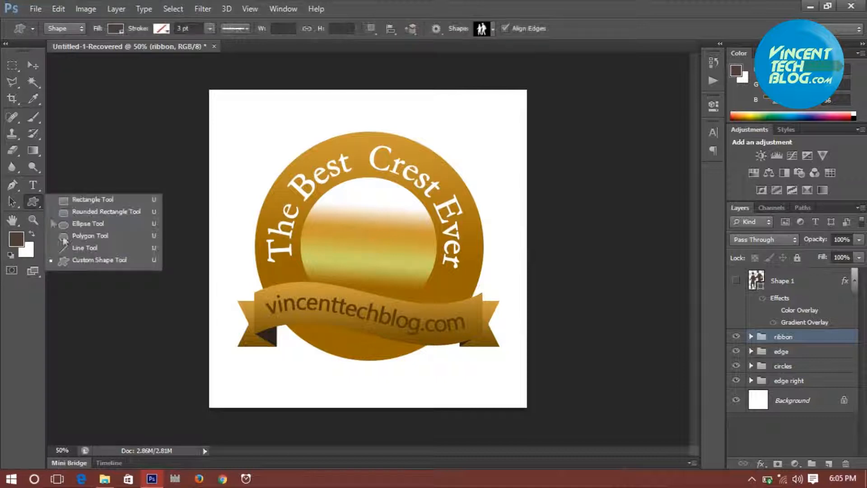
click(71, 259)
click(494, 28)
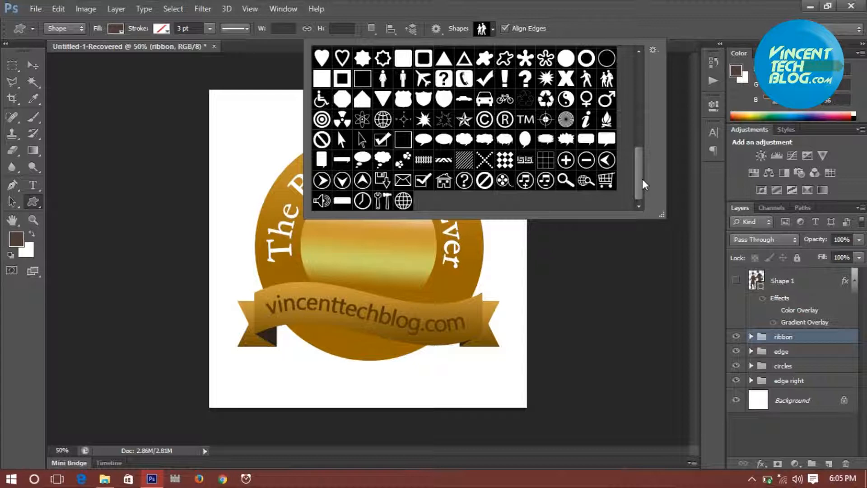
click(653, 49)
click(673, 228)
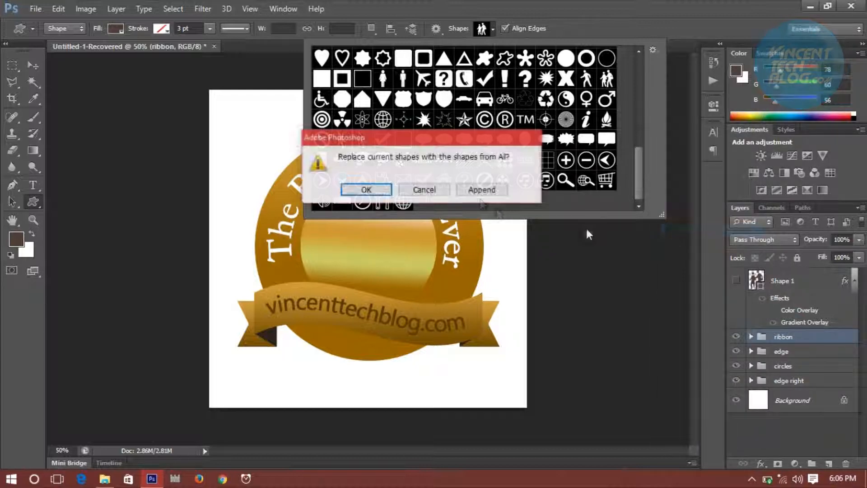
click(385, 191)
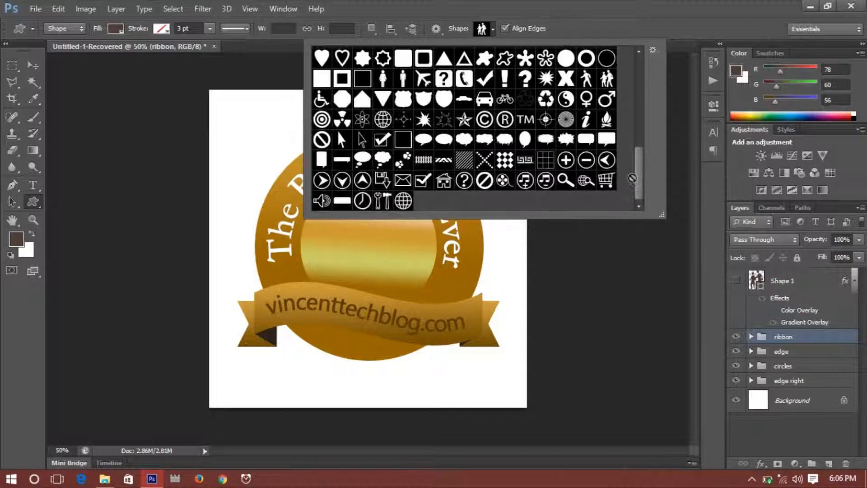
Find the outlined light bulb in the custom shape library and make it the active shape.
drag(638, 169, 638, 107)
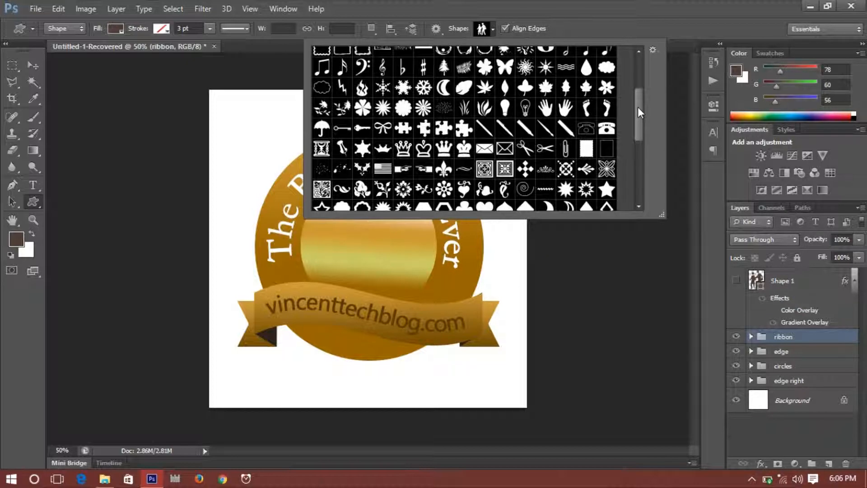
drag(637, 107, 632, 80)
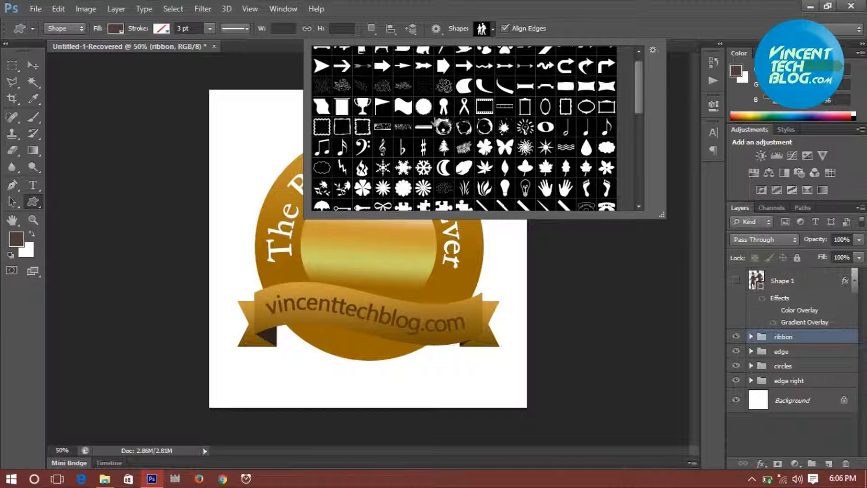
click(362, 107)
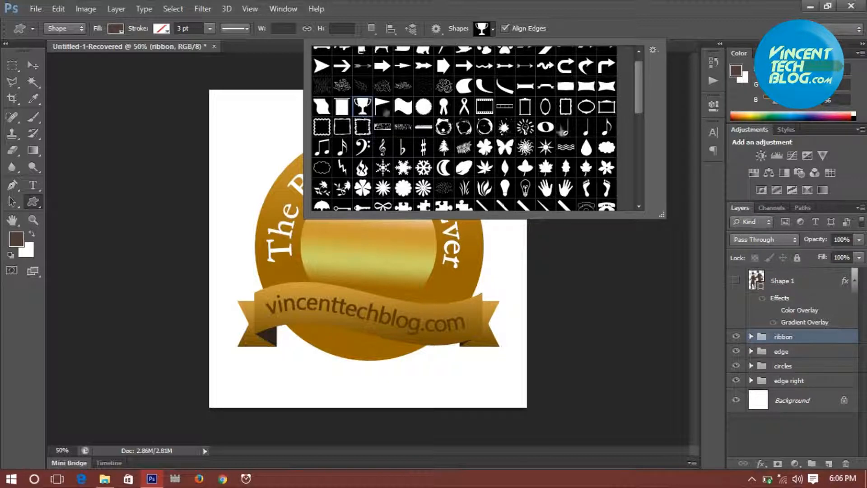
scroll(587, 137, up, 1)
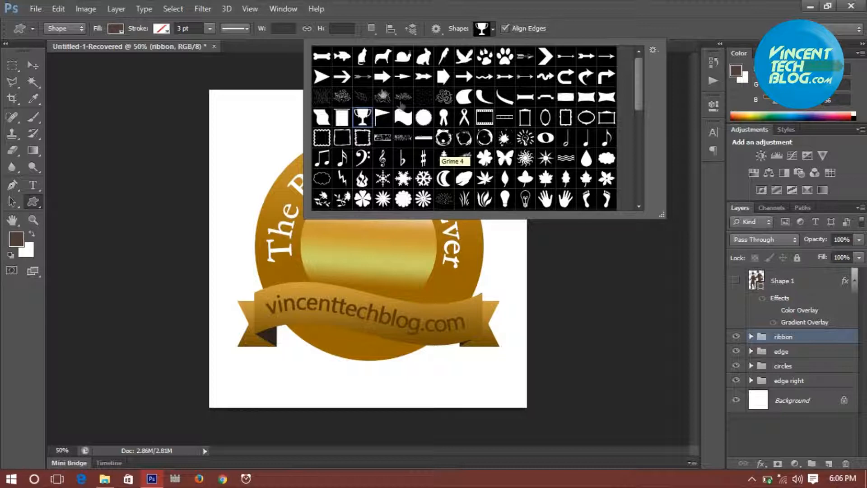
scroll(452, 163, down, 2)
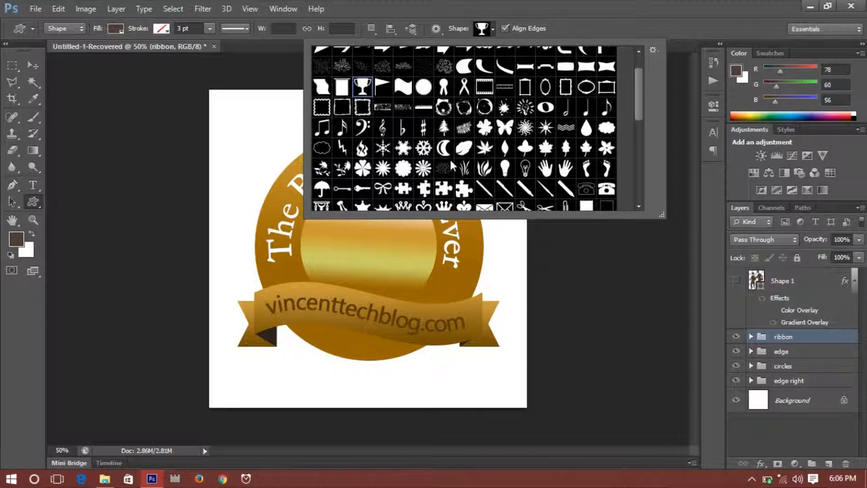
click(526, 159)
click(491, 32)
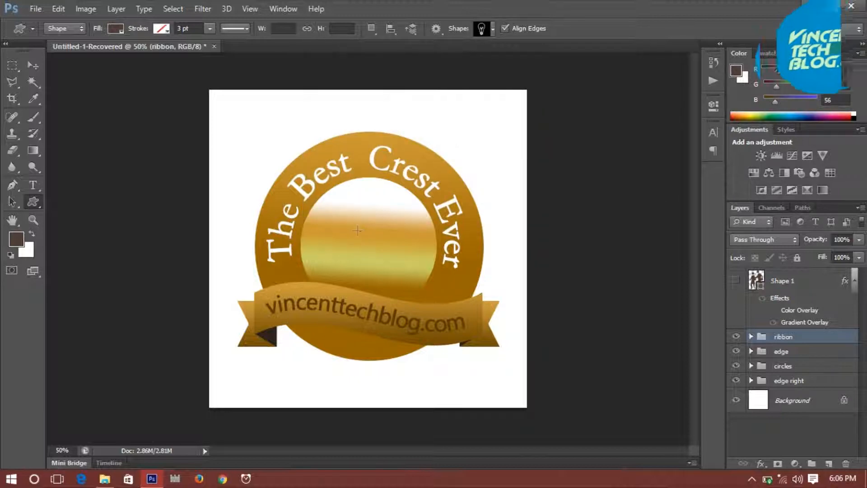
Draw the light bulb about 114 by 200 px above the ribbon and center it within the inner circle.
drag(340, 221, 396, 286)
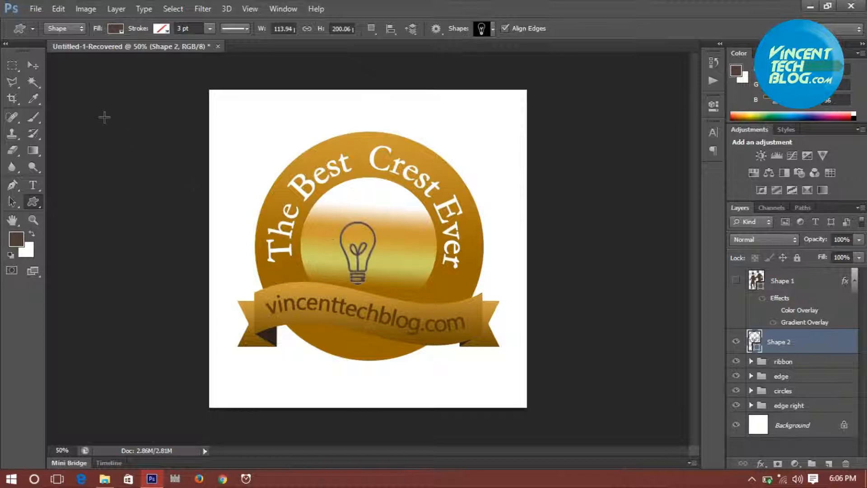
click(33, 66)
drag(360, 263, 376, 256)
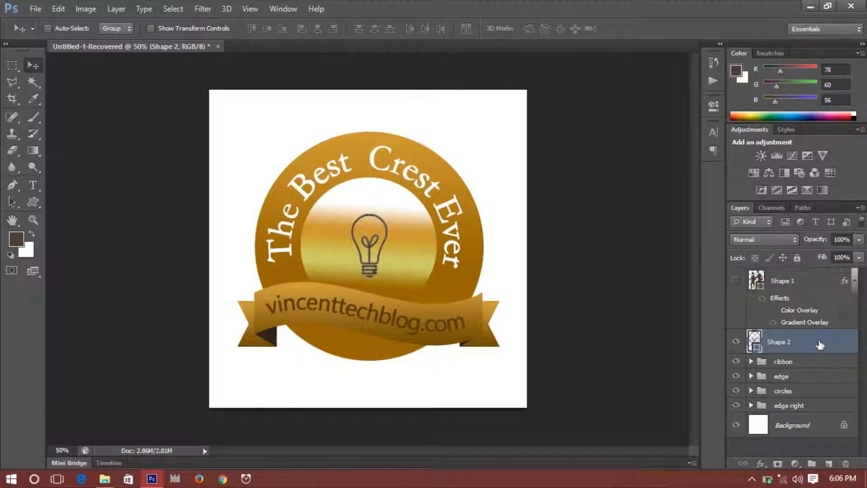
Apply a white ffffff Color Overlay to the light bulb's Shape 2 layer.
double_click(818, 343)
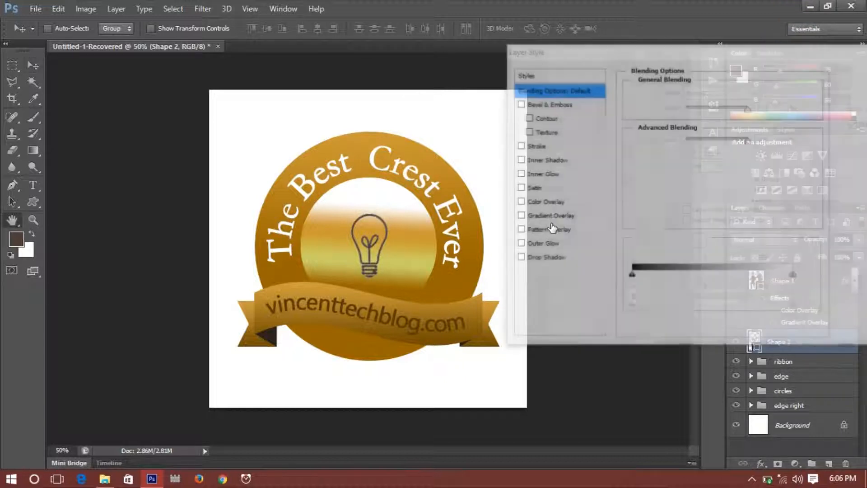
click(570, 203)
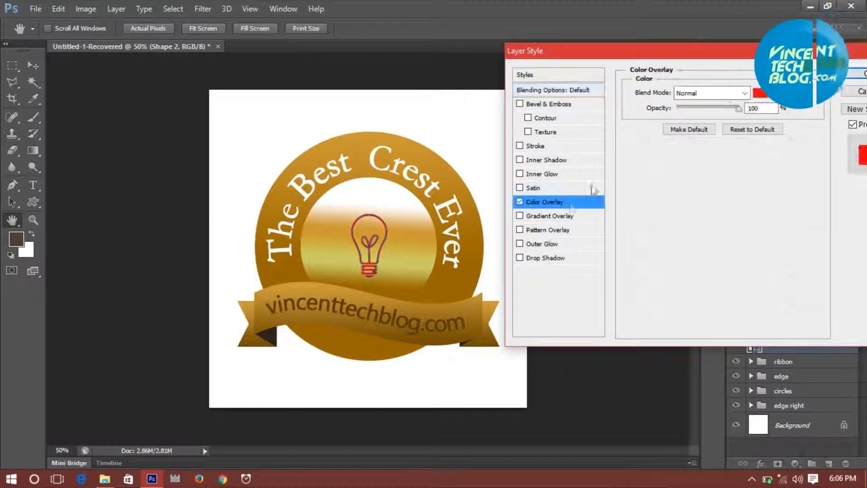
click(760, 93)
click(460, 199)
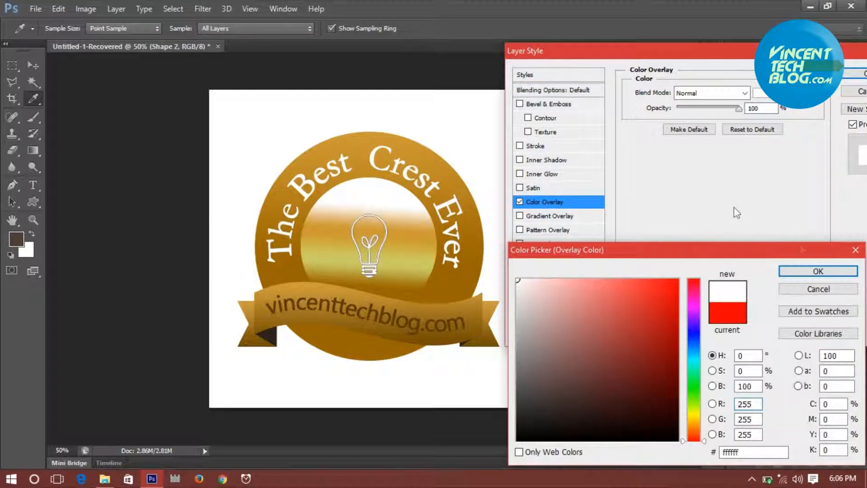
click(818, 271)
click(852, 76)
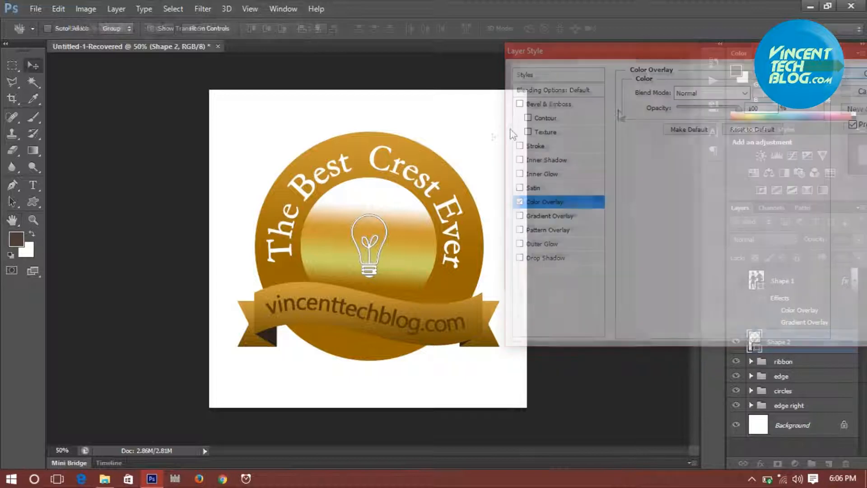
Delete the hidden Shape 1 silhouette layer and select the ribbon group.
click(816, 281)
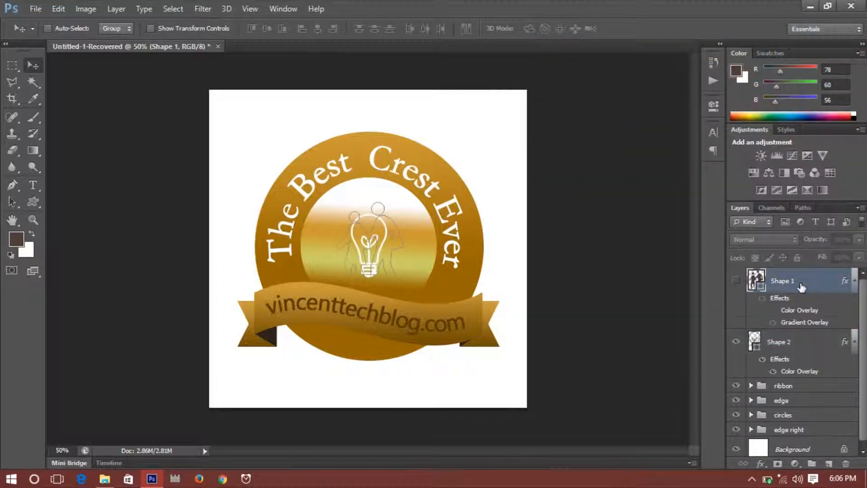
key(Delete)
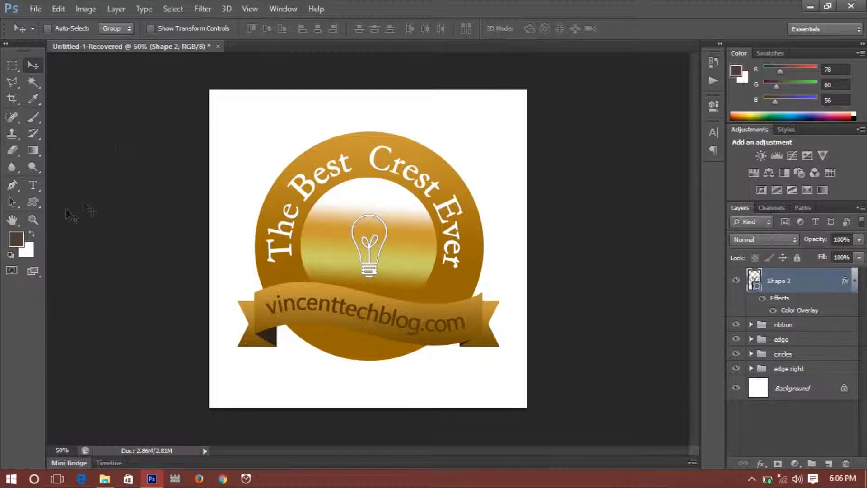
click(16, 67)
click(35, 65)
click(792, 330)
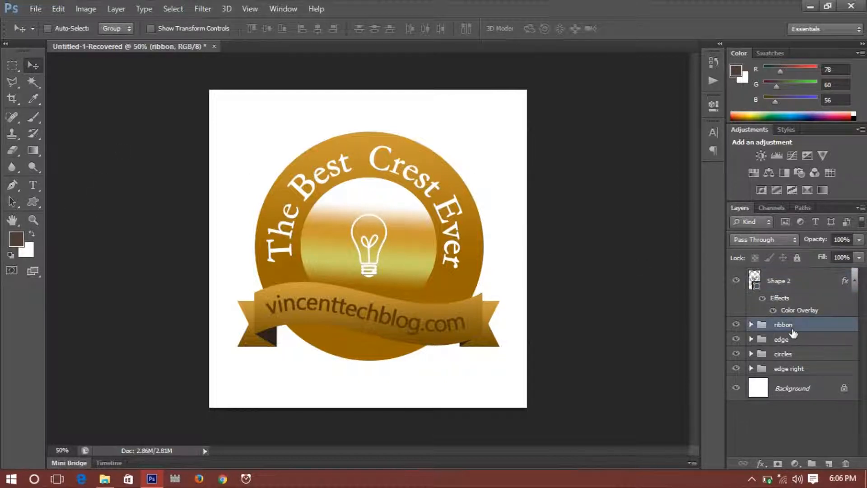
Examine how the whole crest reads at a very small scale and return to the 50% view.
key(ctrl+minus)
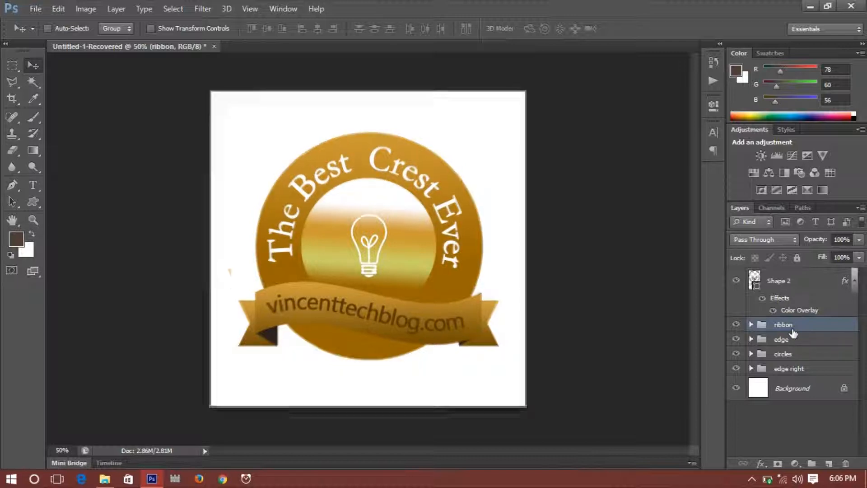
key(ctrl+minus)
key(ctrl+minus)
key(ctrl+minus)
key(ctrl+minus)
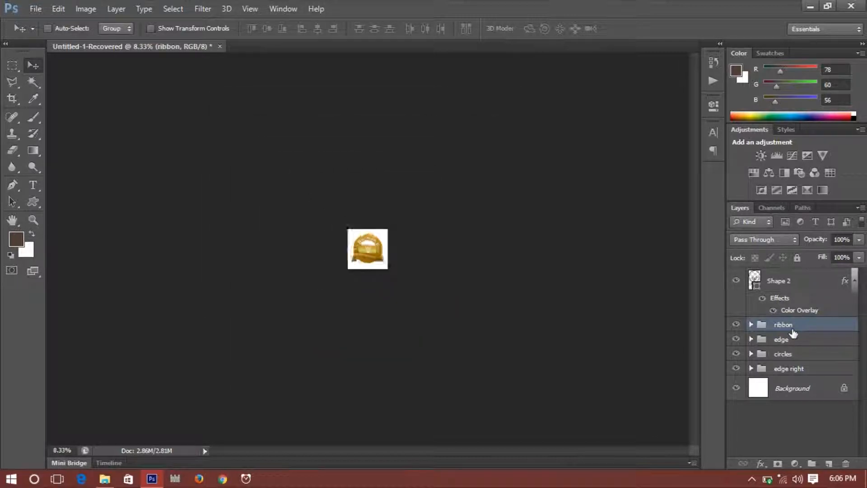
key(ctrl+plus)
key(ctrl+plus)
key(ctrl+plus)
key(ctrl+plus)
key(ctrl+plus)
key(ctrl+plus)
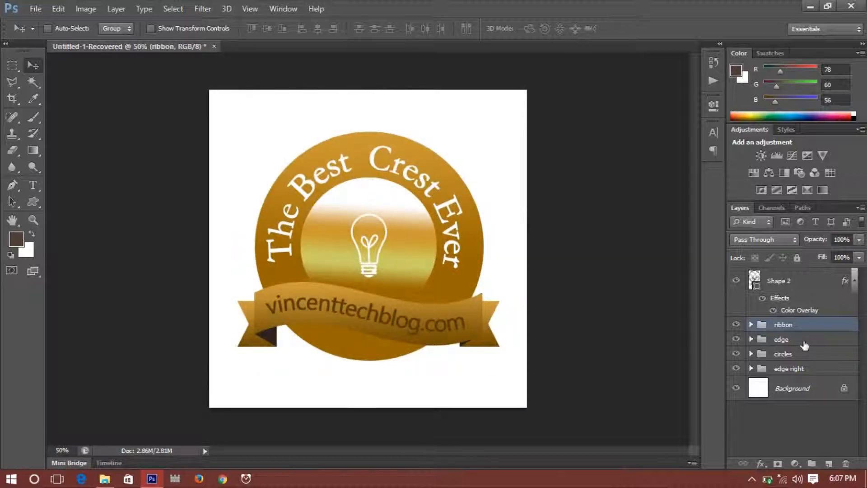
Choose the flower with separate rounded petals as the active custom shape.
click(37, 202)
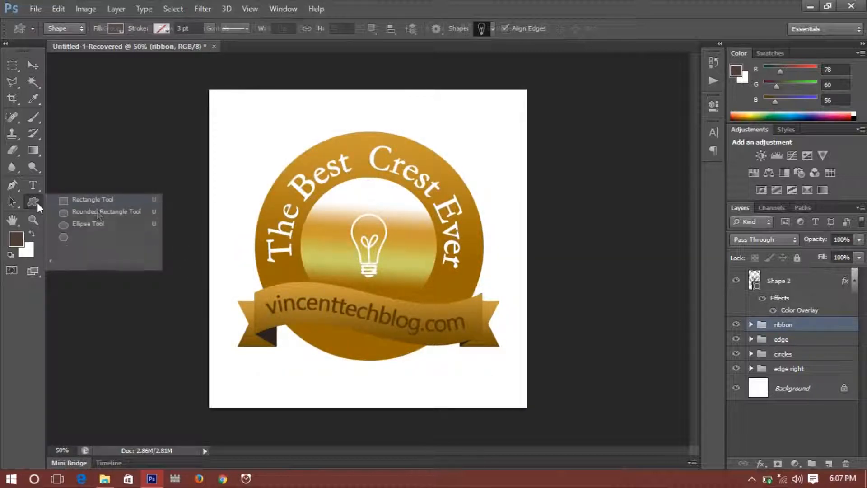
click(88, 261)
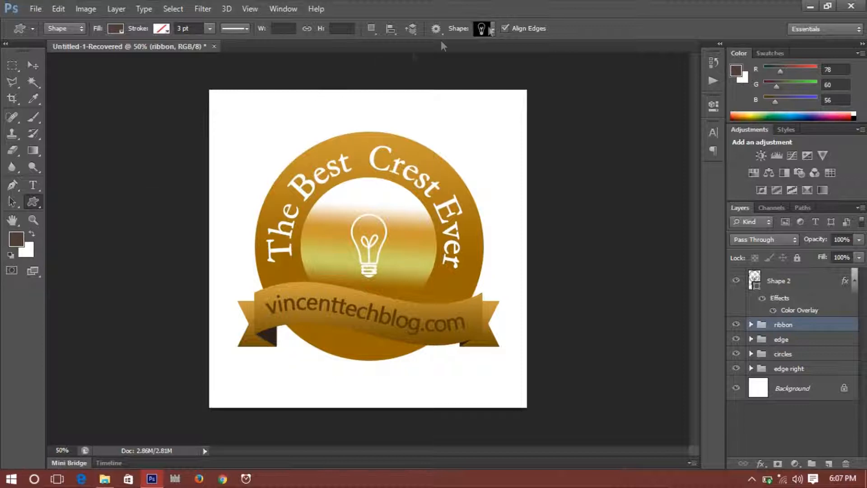
click(494, 28)
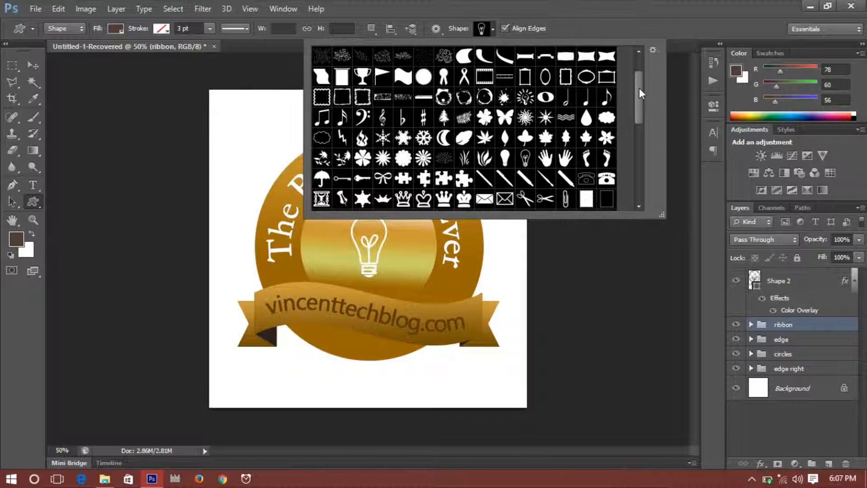
mouse_move(639, 88)
mouse_down()
mouse_move(636, 177)
mouse_move(632, 92)
mouse_up()
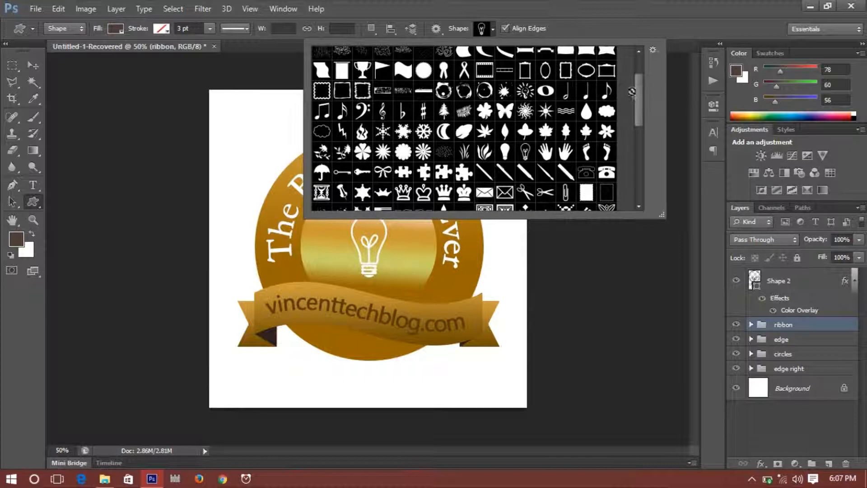
scroll(478, 161, up, 1)
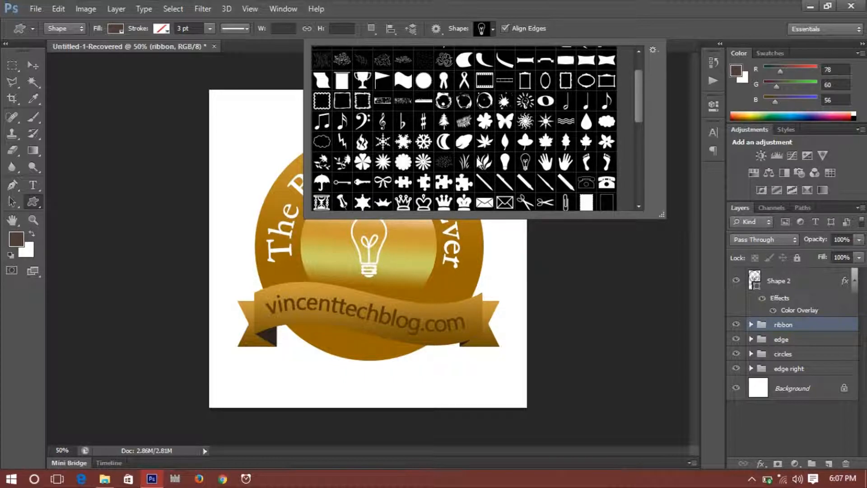
click(423, 162)
click(493, 29)
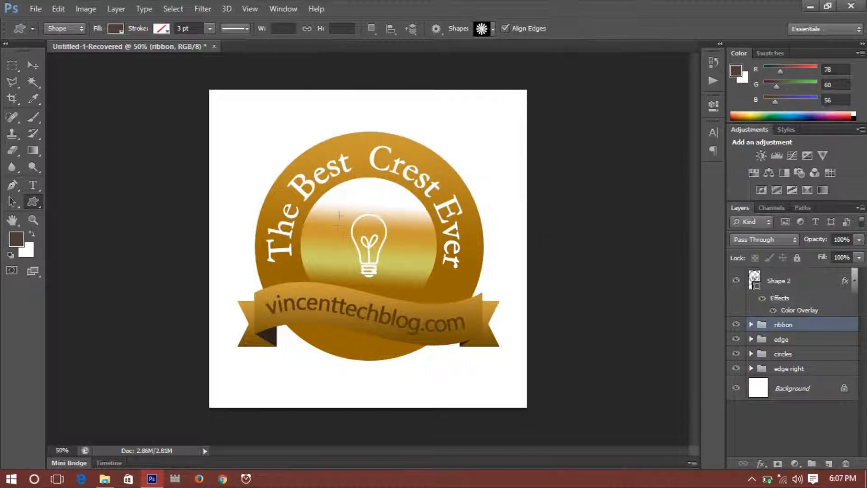
Draw the petal flower about 321 by 334 px directly above the ribbon group in the layer order and center it behind the light bulb.
drag(339, 209, 457, 315)
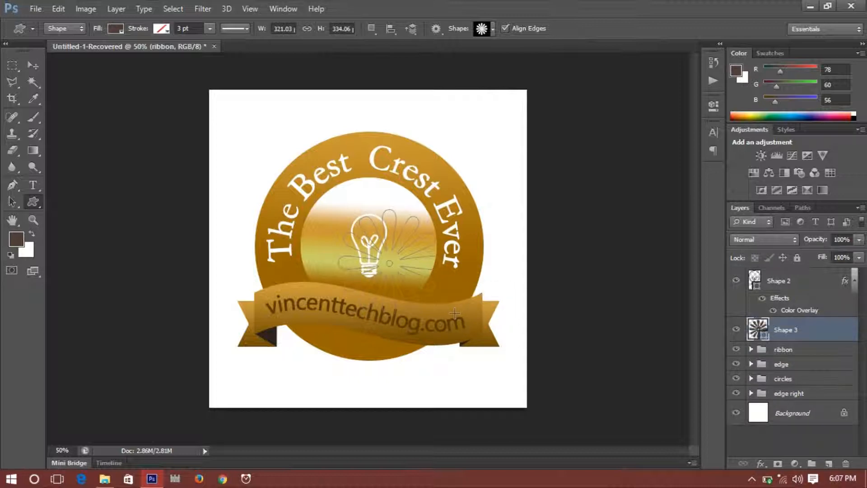
click(25, 65)
drag(419, 253, 398, 230)
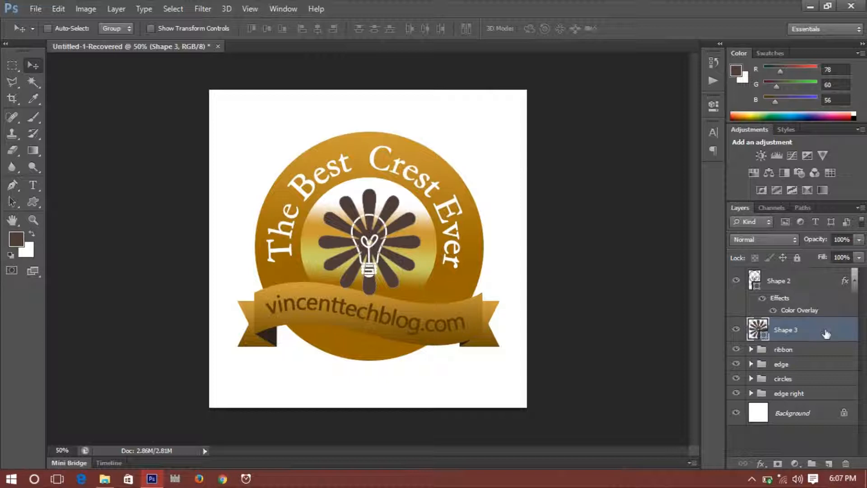
Apply a normal, 100% opacity Color Overlay to the petal flower in dark gold-brown #996600, sampled from the crest's lower ring.
double_click(788, 322)
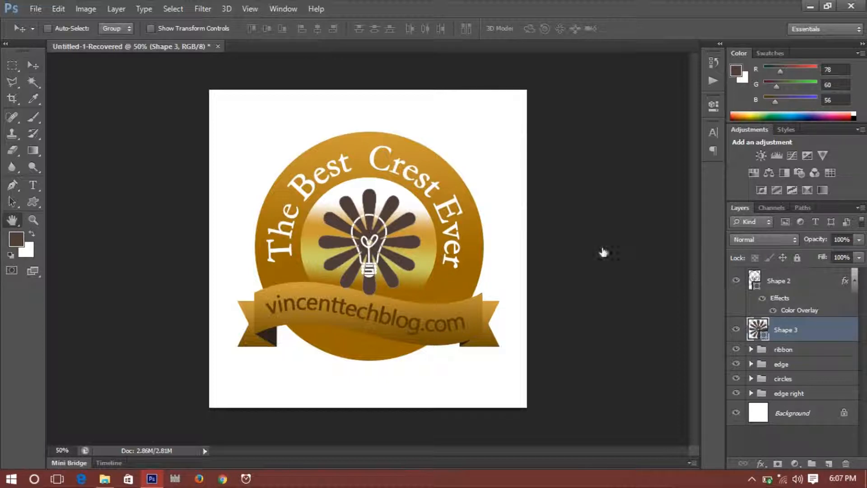
click(573, 203)
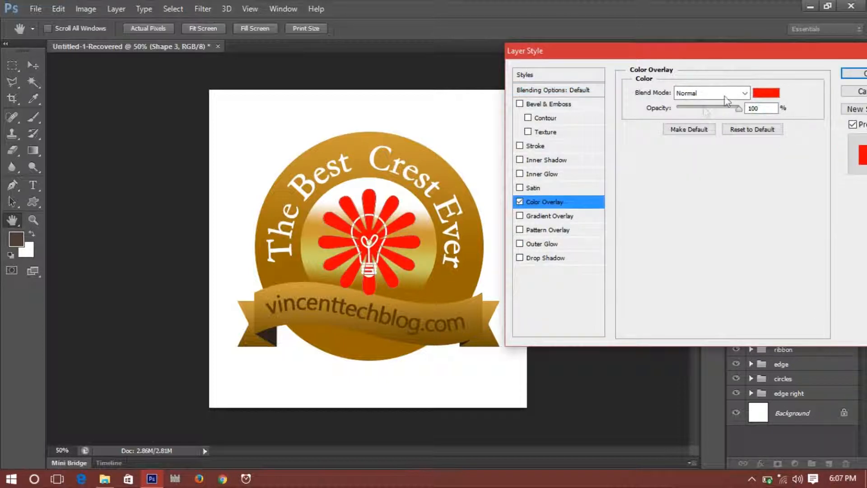
click(766, 92)
click(437, 160)
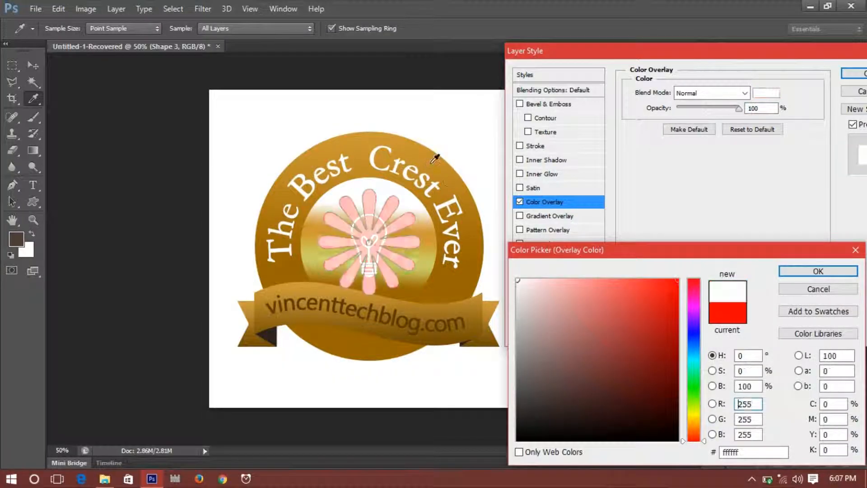
click(431, 228)
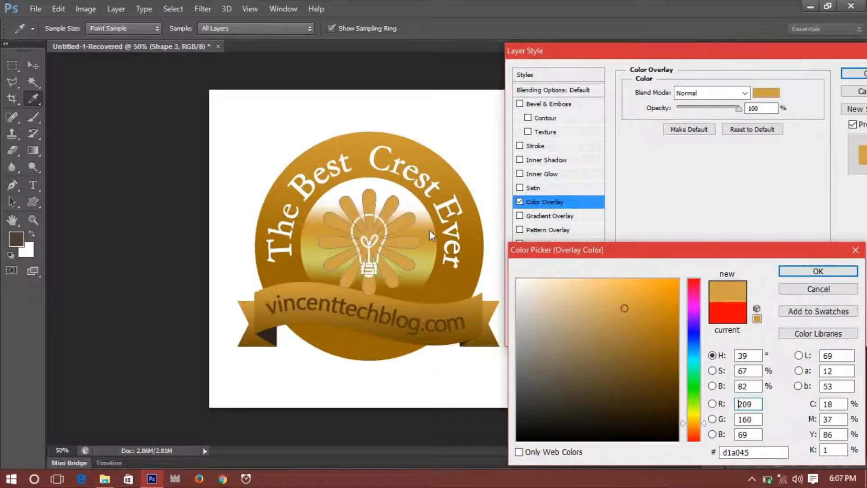
click(442, 292)
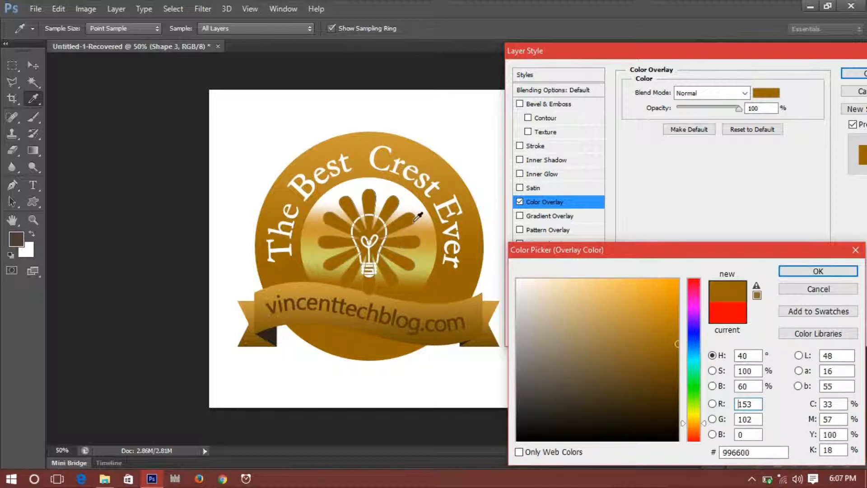
click(820, 271)
key(Return)
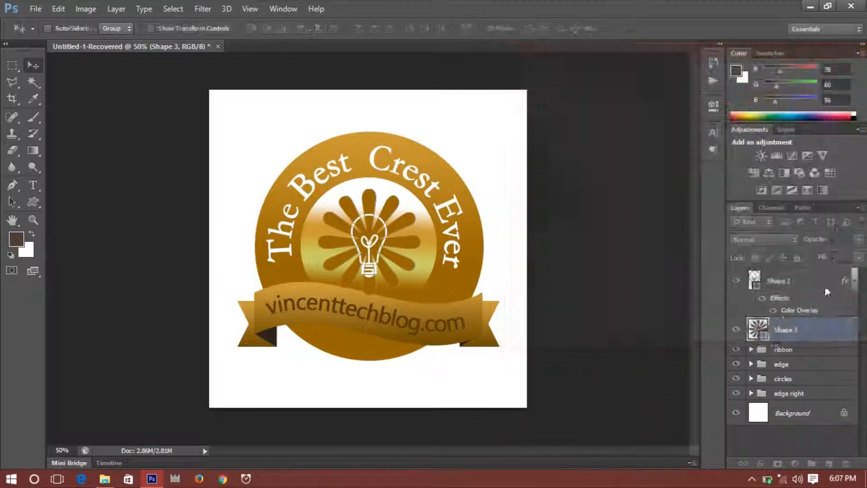
Hide the light bulb layer and set the petal flower layer's opacity to 30%, leaving its effects list collapsed and the ribbon group selected.
click(736, 281)
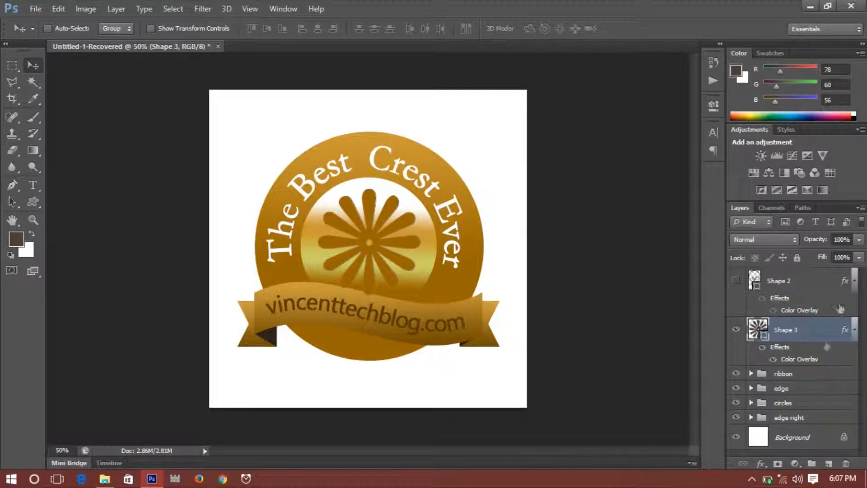
click(860, 241)
click(829, 255)
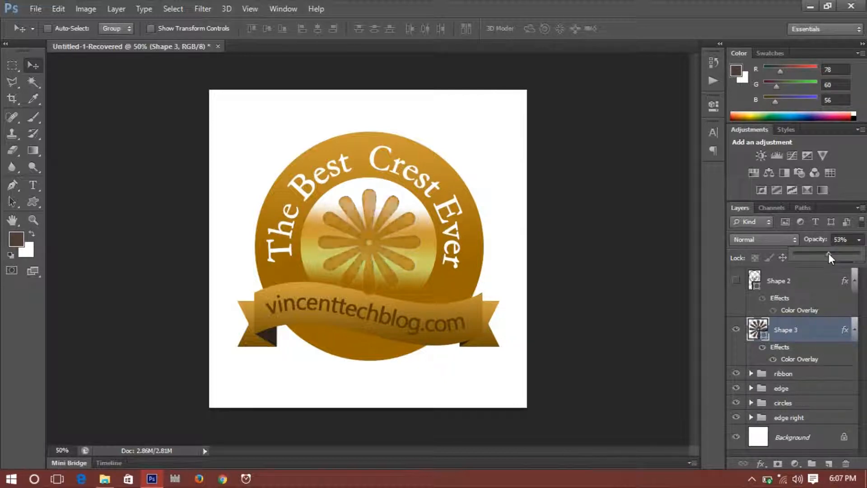
click(814, 255)
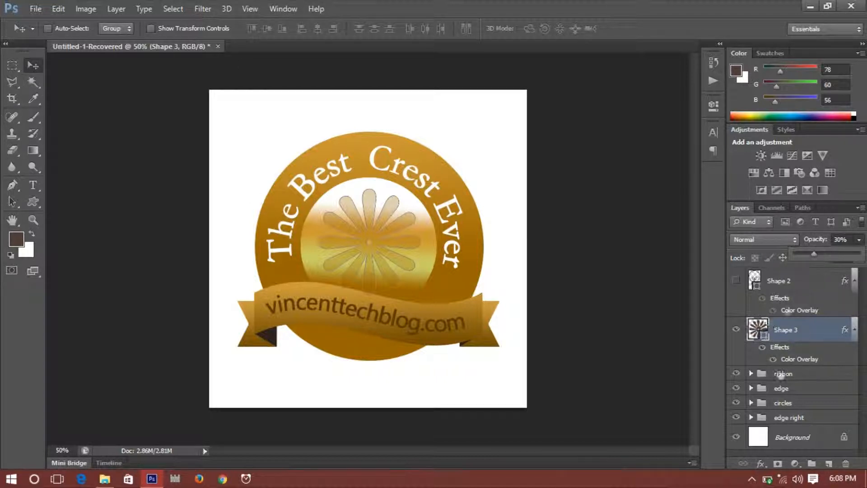
click(855, 329)
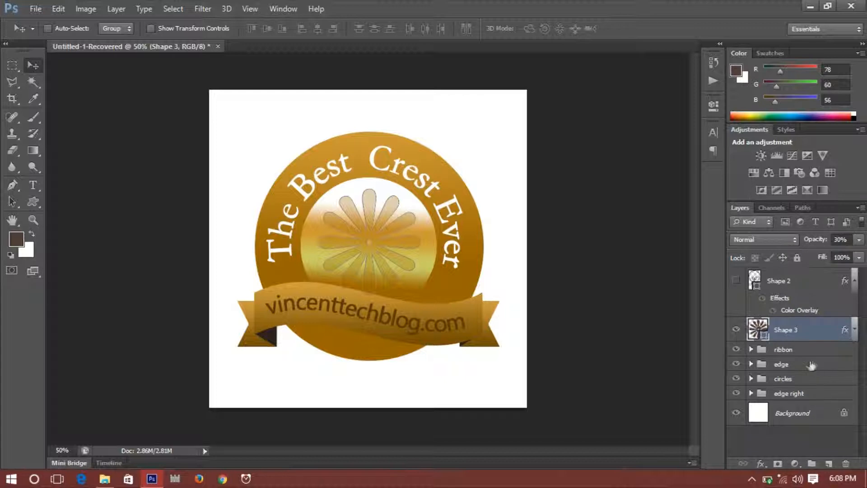
key(alt+bracketleft)
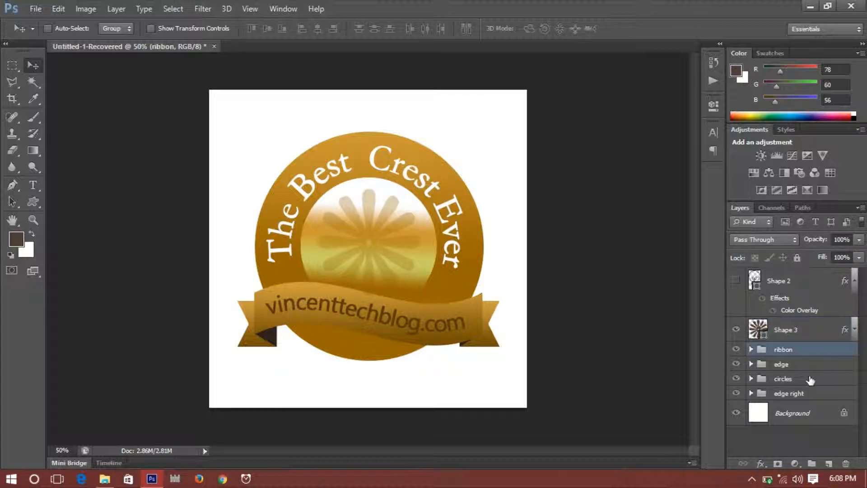